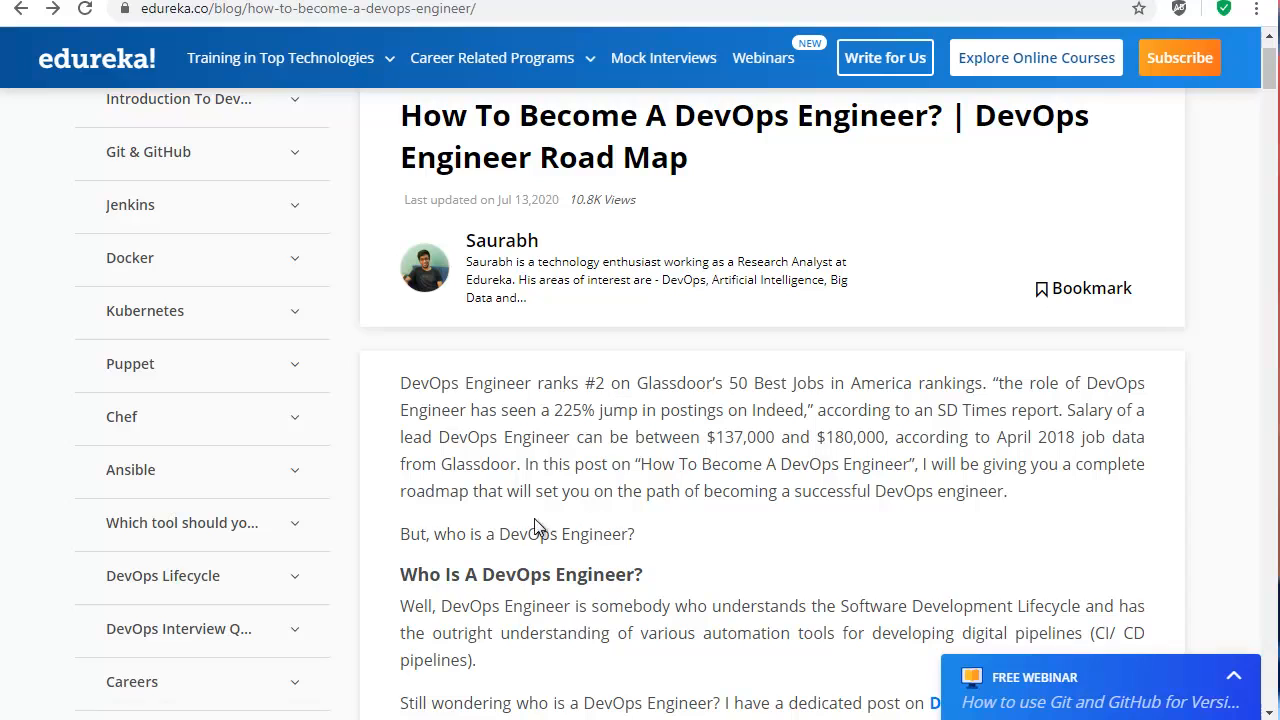
# Read through the DevOps engineer roadmap article down to its list of recommended tutorial blogs.
pyautogui.scroll(-6, 393, 527)
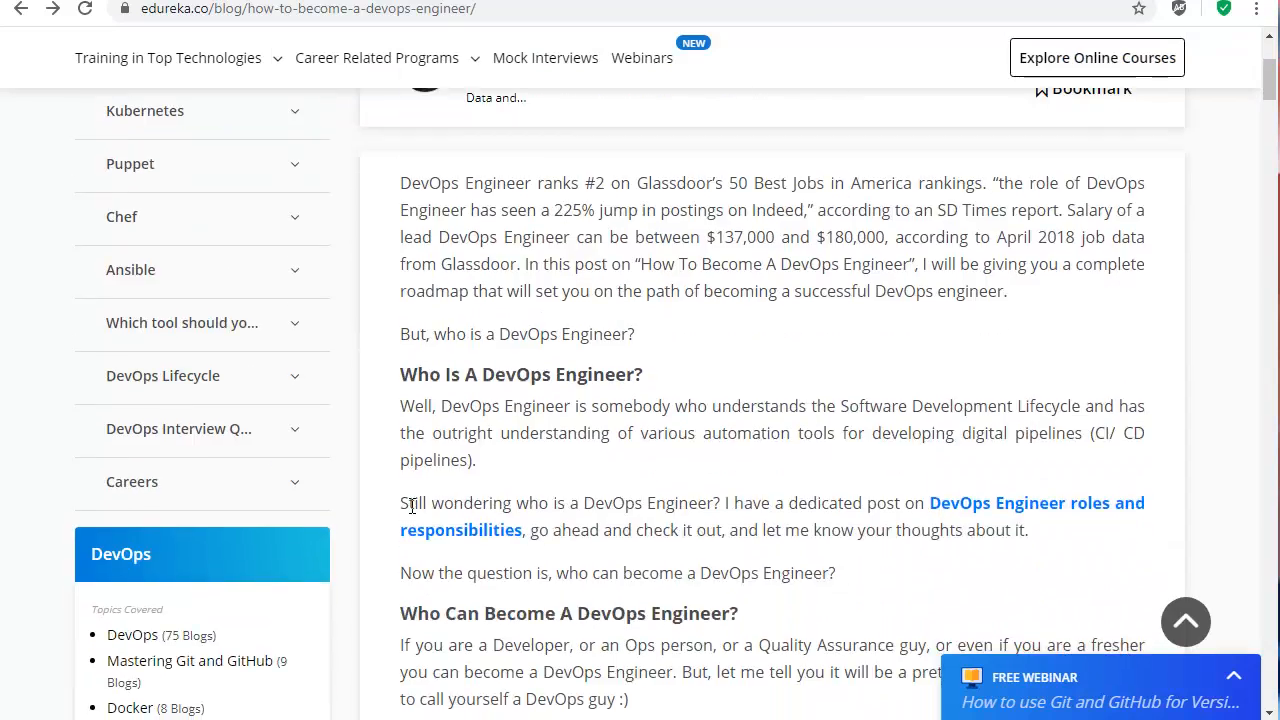
pyautogui.scroll(-4, 407, 493)
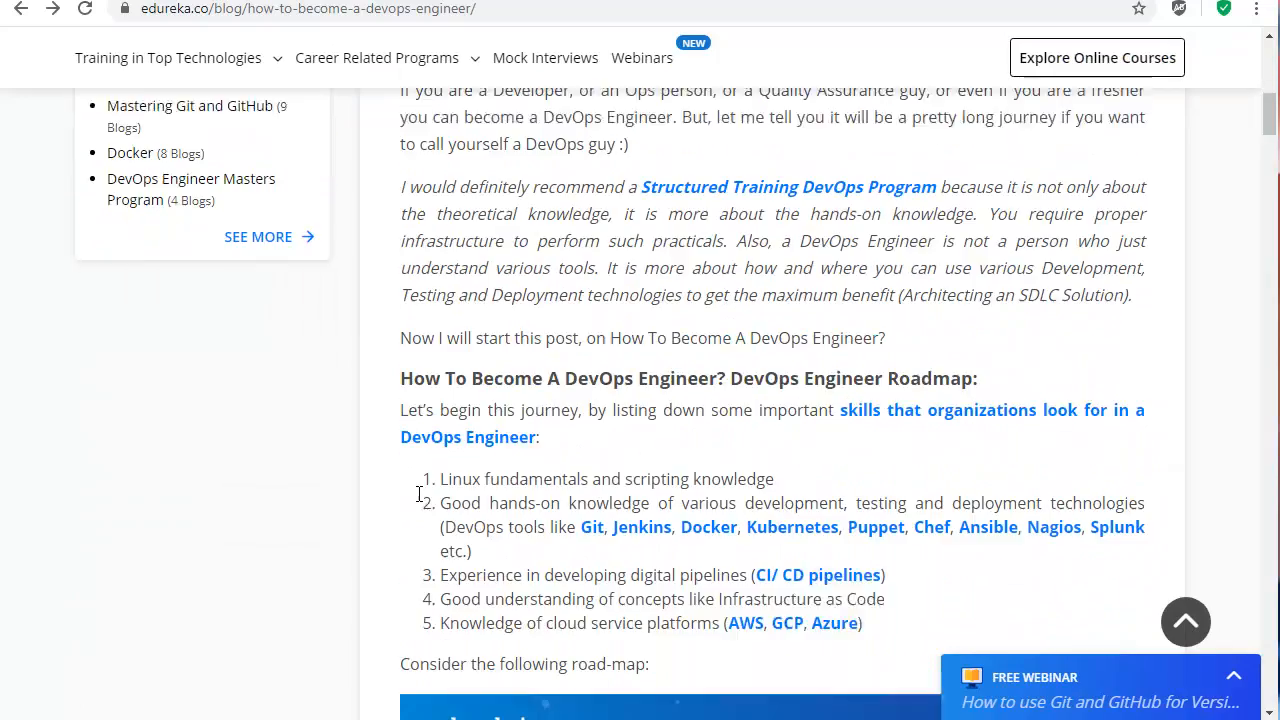
pyautogui.scroll(-7, 418, 497)
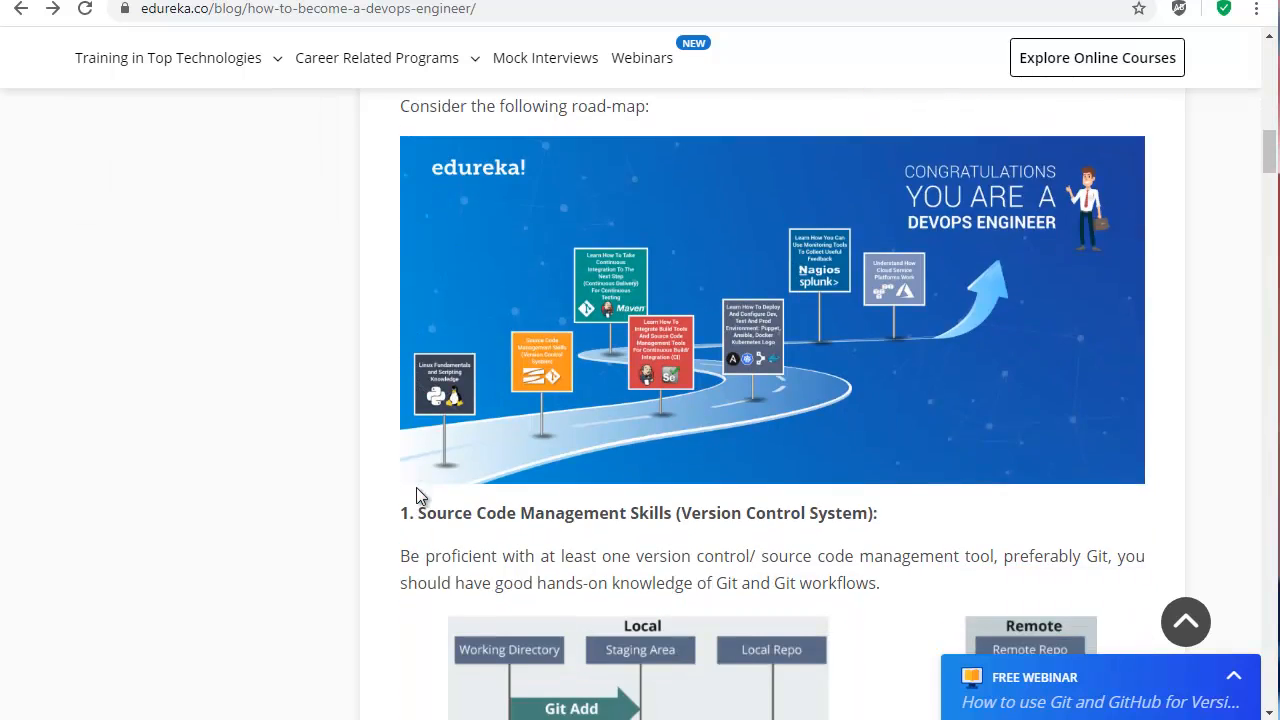
pyautogui.scroll(-5, 420, 497)
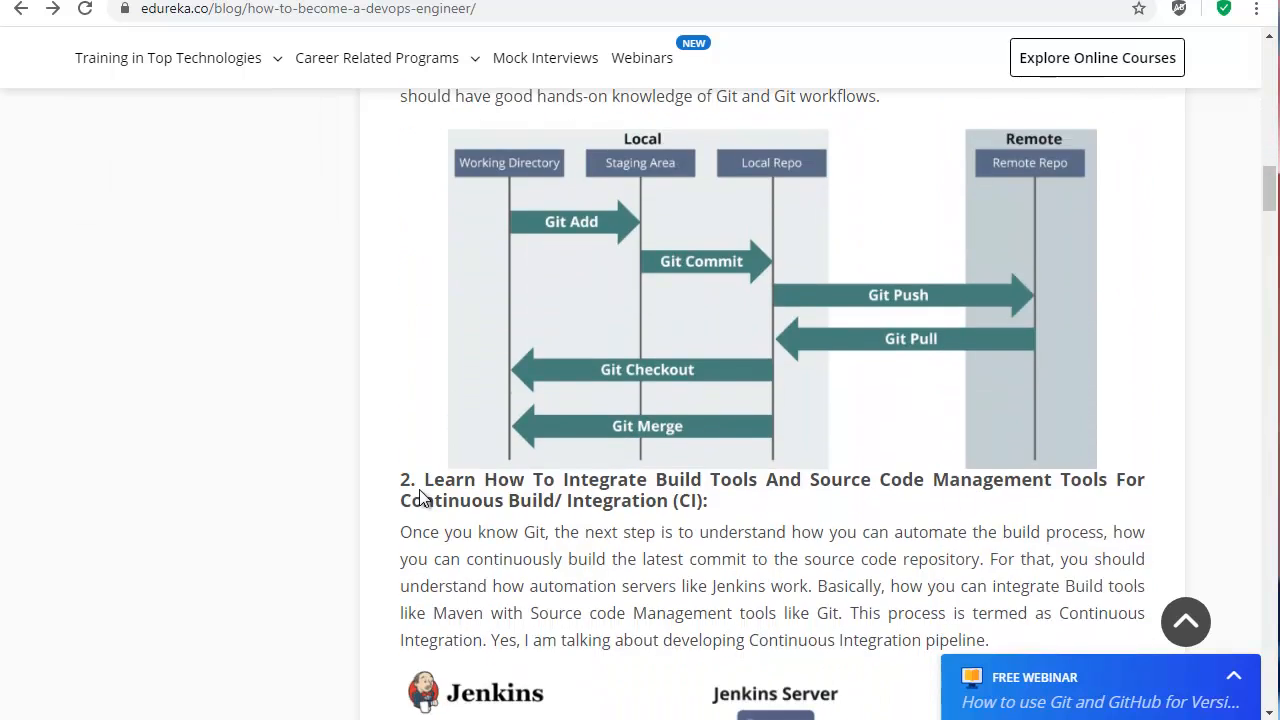
pyautogui.scroll(-2, 427, 493)
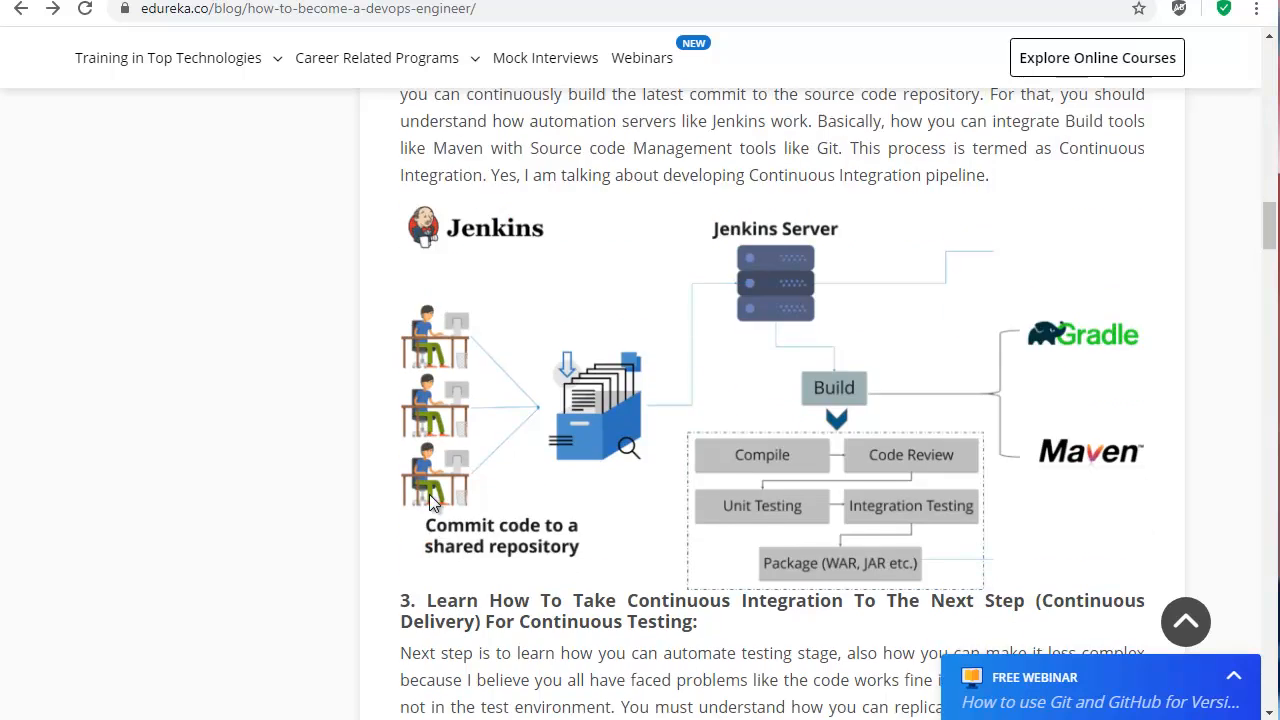
pyautogui.scroll(-1, 440, 497)
pyautogui.scroll(-6, 440, 497)
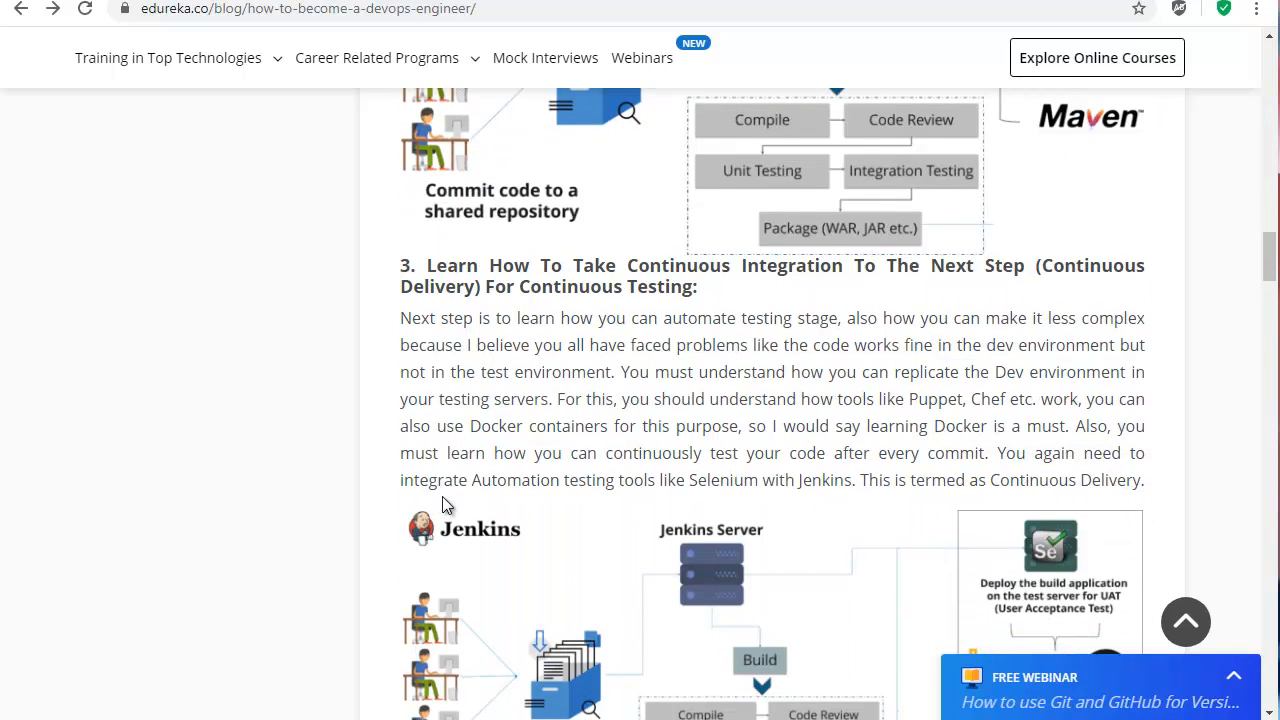
pyautogui.scroll(-9, 460, 500)
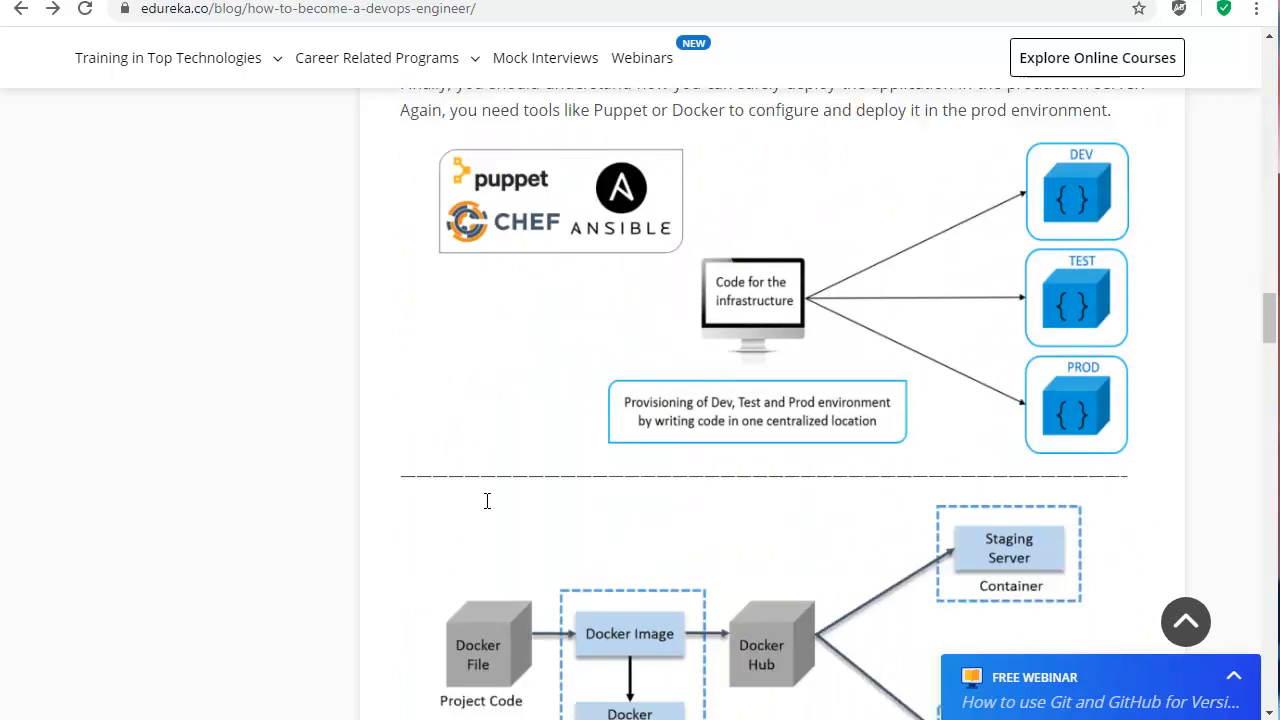
pyautogui.scroll(-2, 488, 502)
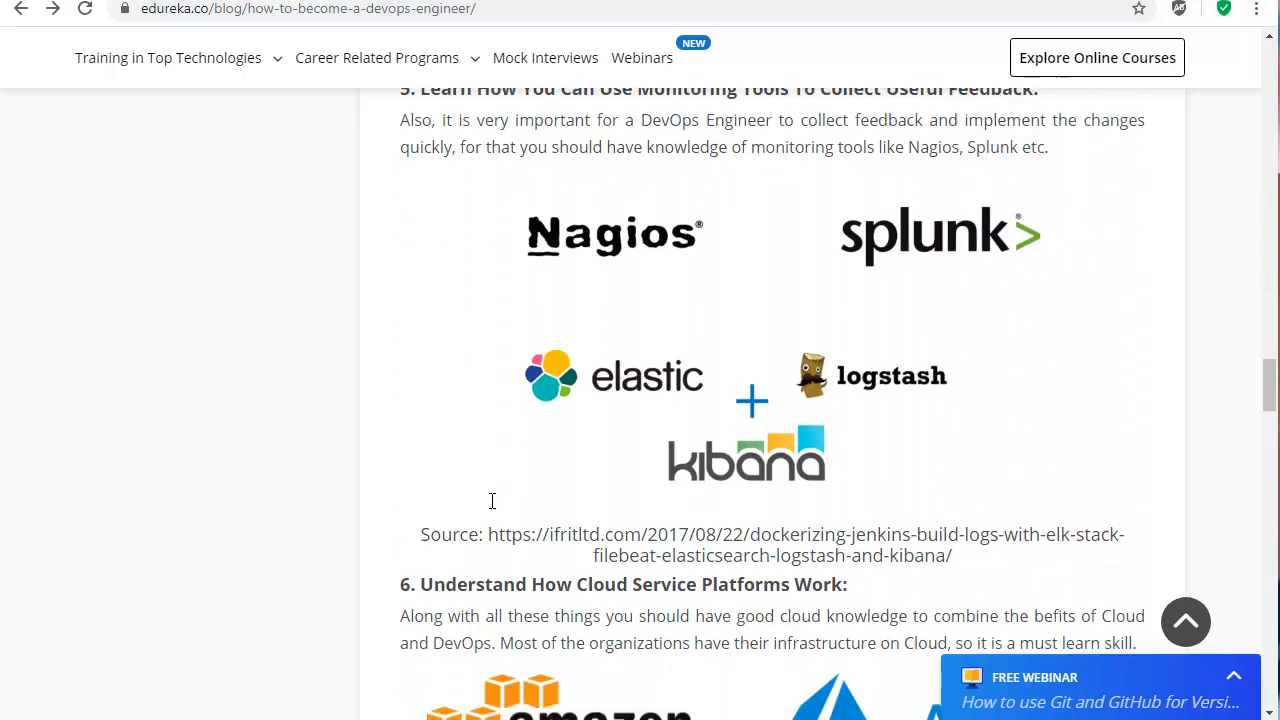
pyautogui.scroll(-6, 493, 501)
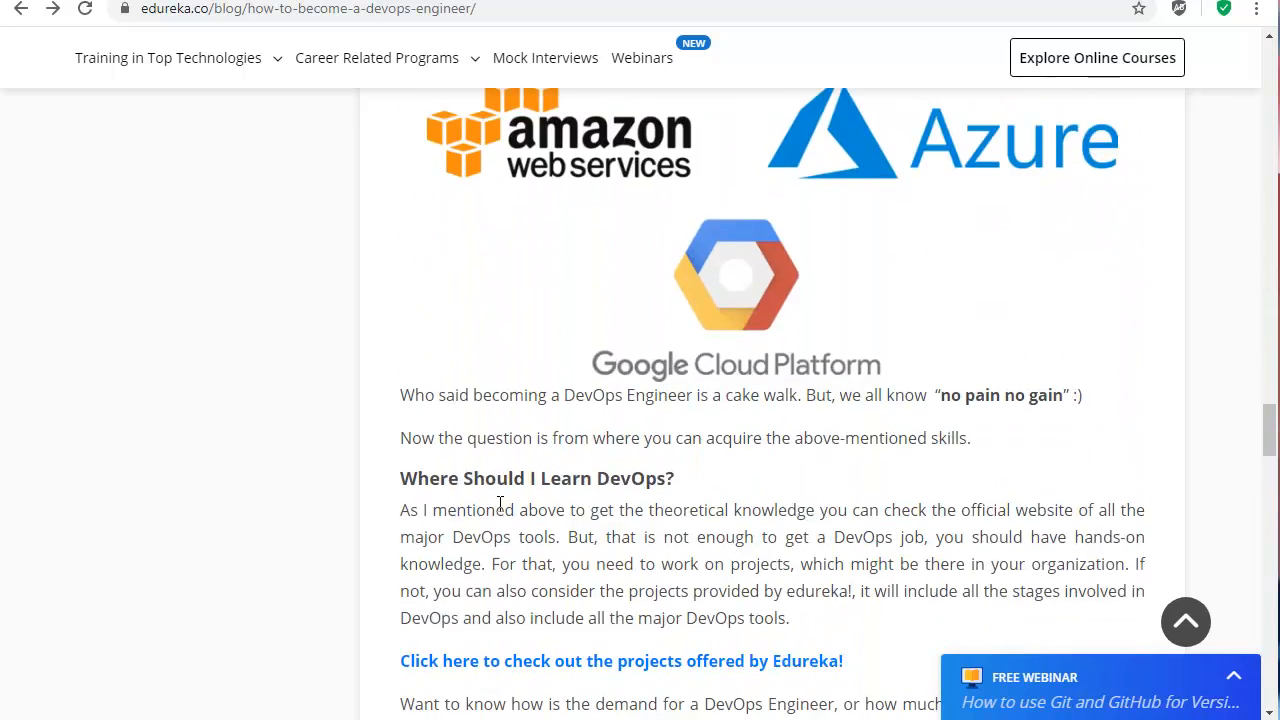
pyautogui.scroll(-1, 503, 503)
pyautogui.scroll(-2, 503, 503)
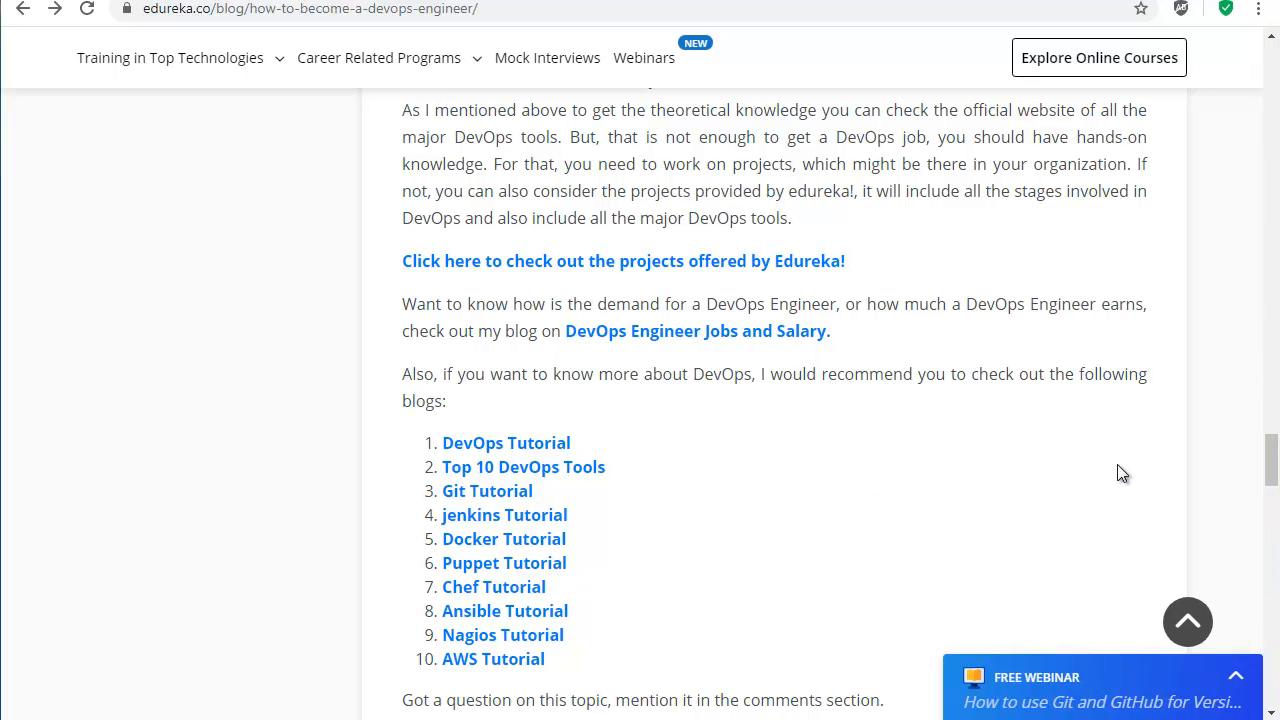
# Copy the article's full title, "How To Become A DevOps Engineer? | DevOps Engineer Road Map".
pyautogui.click(1275, 58)
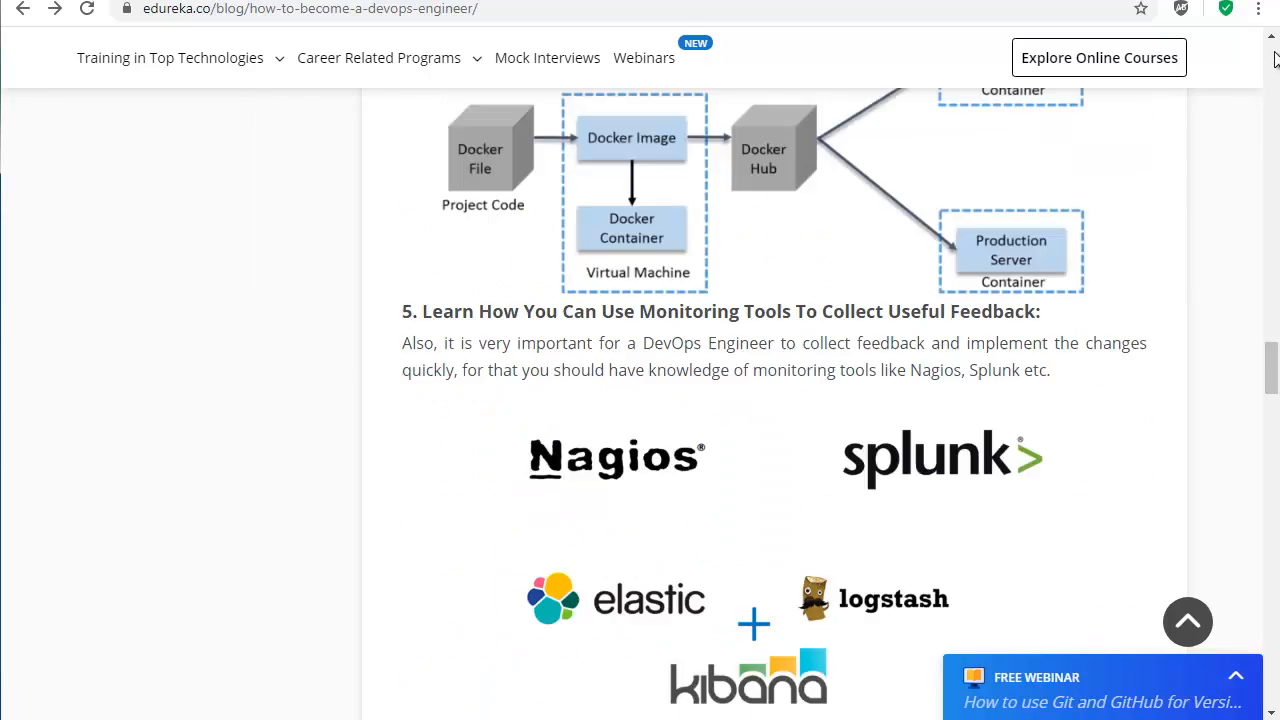
pyautogui.click(1275, 58)
pyautogui.scroll(1, 912, 371)
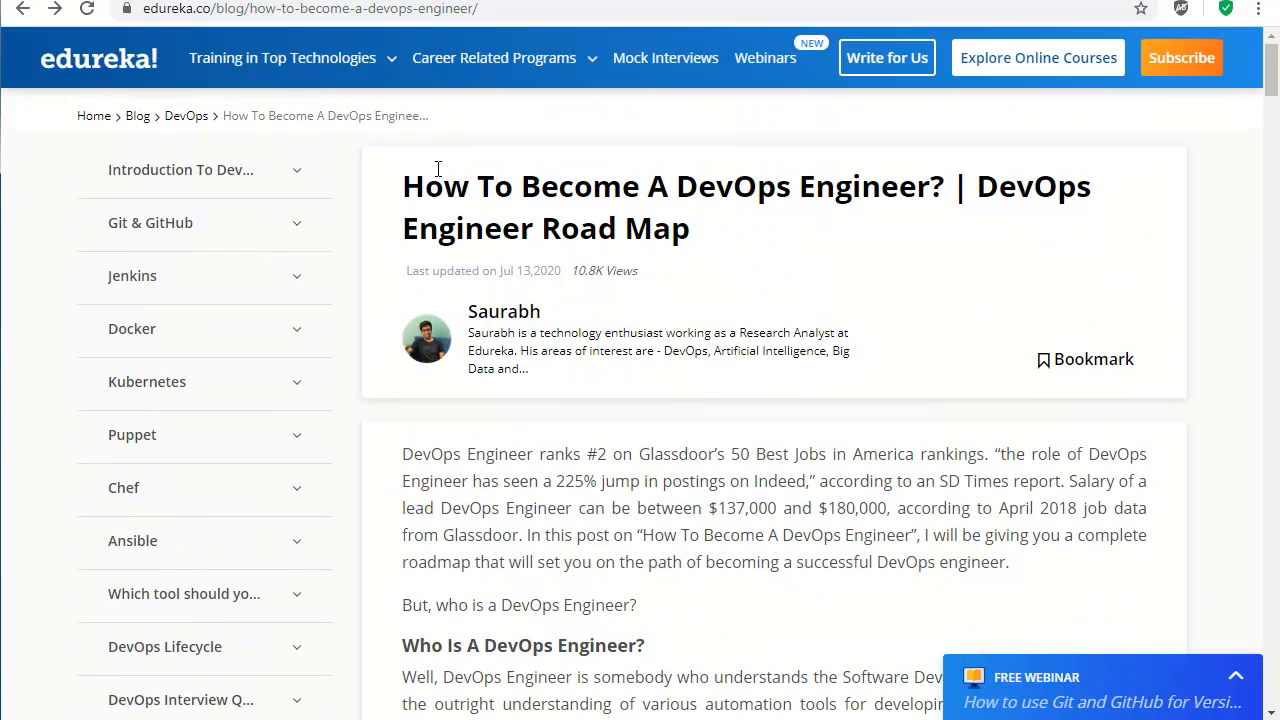
pyautogui.moveTo(406, 186); pyautogui.dragTo(818, 236)
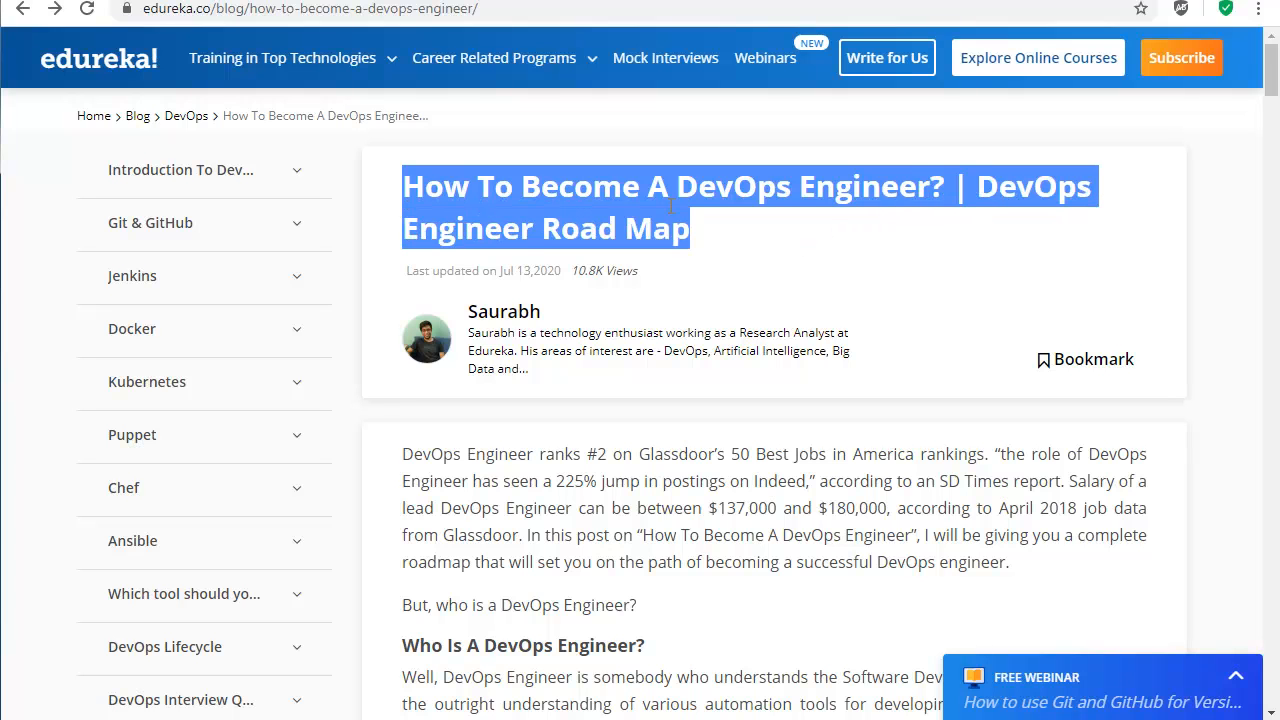
pyautogui.rightClick(610, 197)
pyautogui.click(630, 216)
pyautogui.rightClick(741, 236)
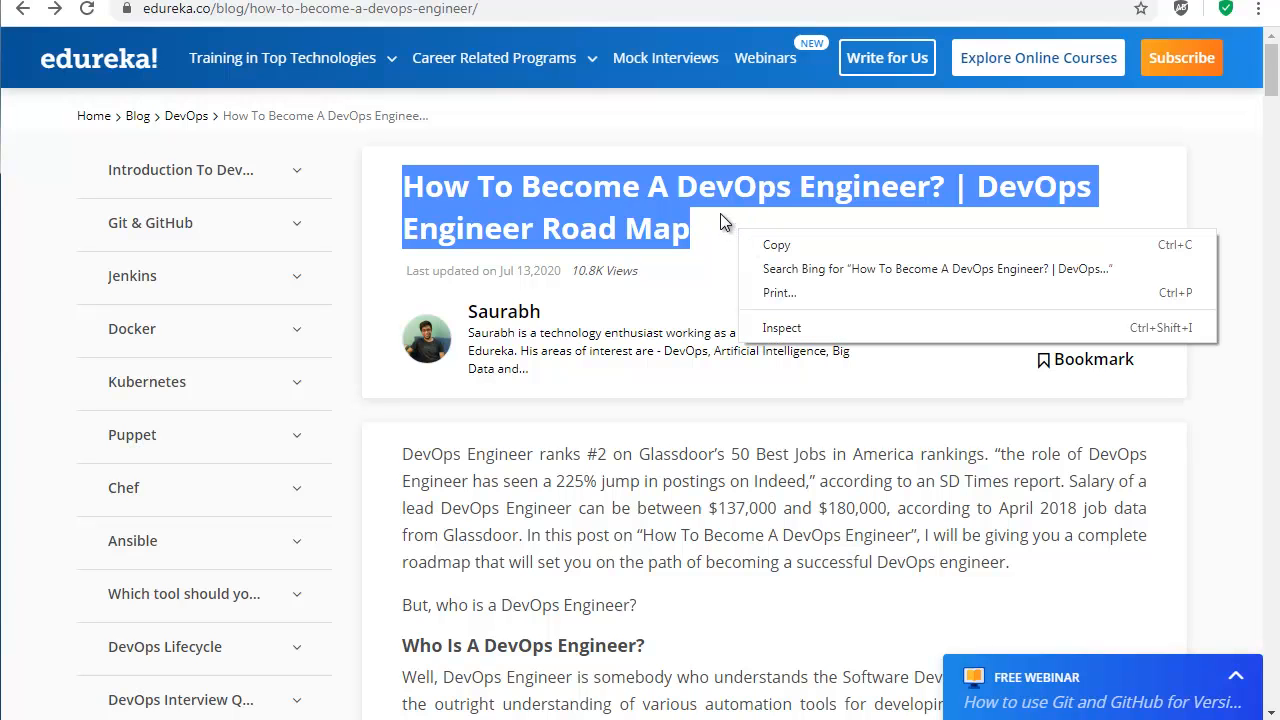
pyautogui.click(720, 215)
# Start saving the page and create a destination folder named with the copied title, "How To Become A DevOps Engineer DevOps Engineer Road Map".
pyautogui.rightClick(756, 481)
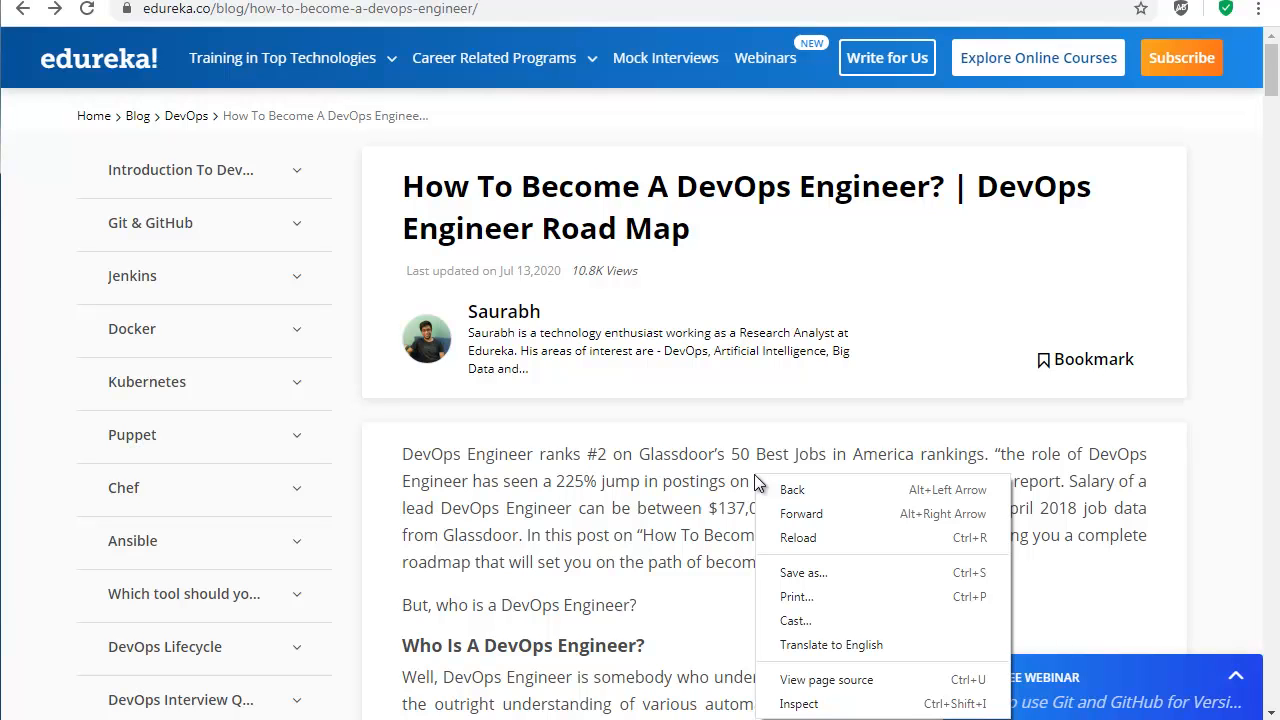
pyautogui.click(822, 576)
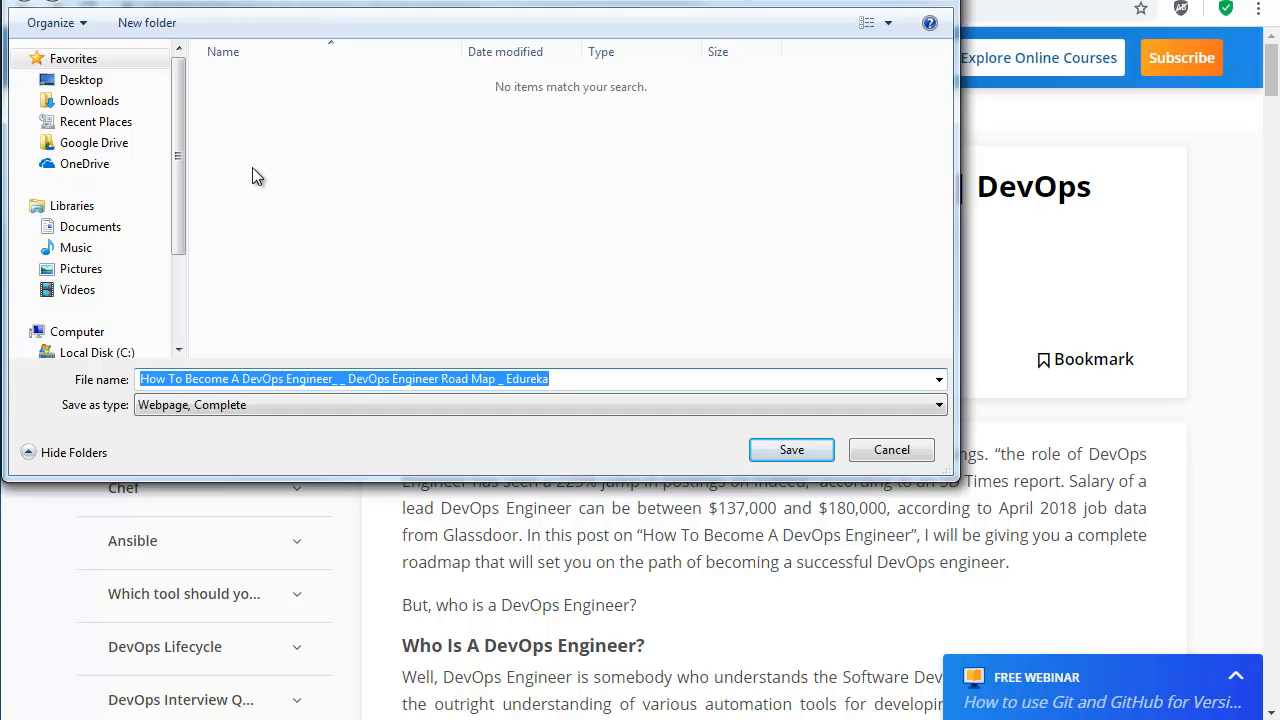
pyautogui.click(163, 30)
pyautogui.rightClick(240, 84)
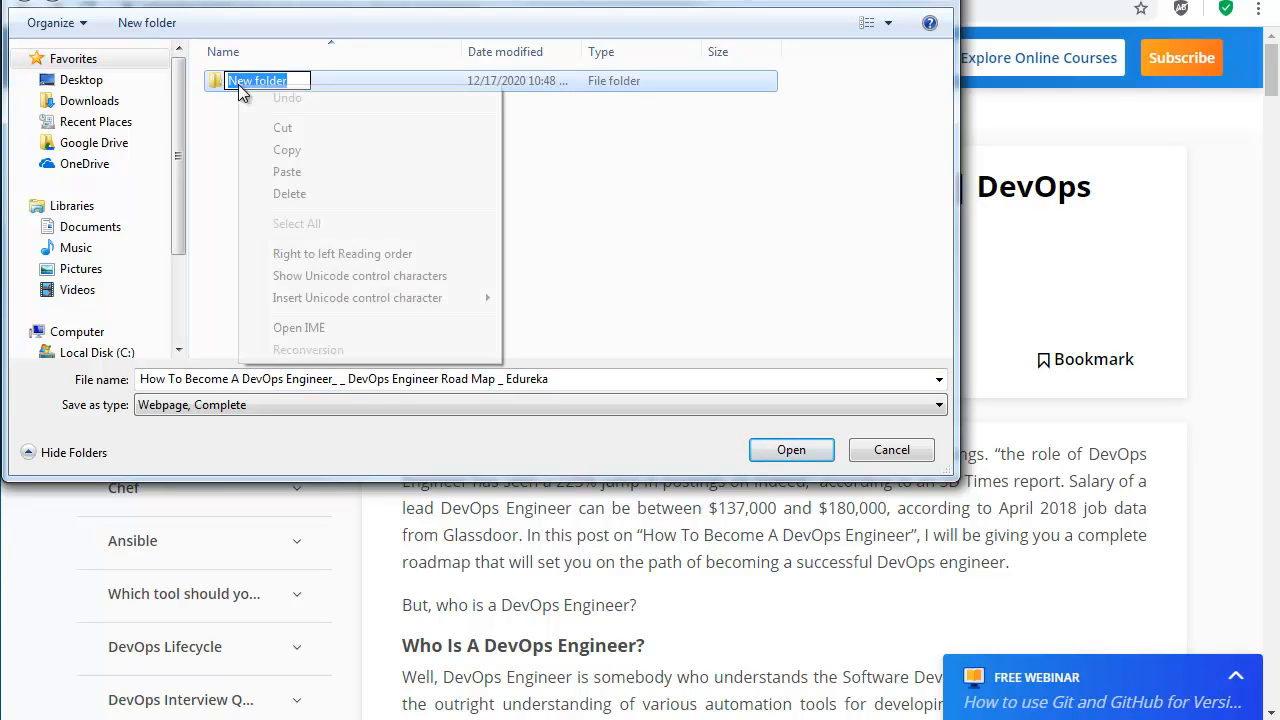
pyautogui.click(298, 172)
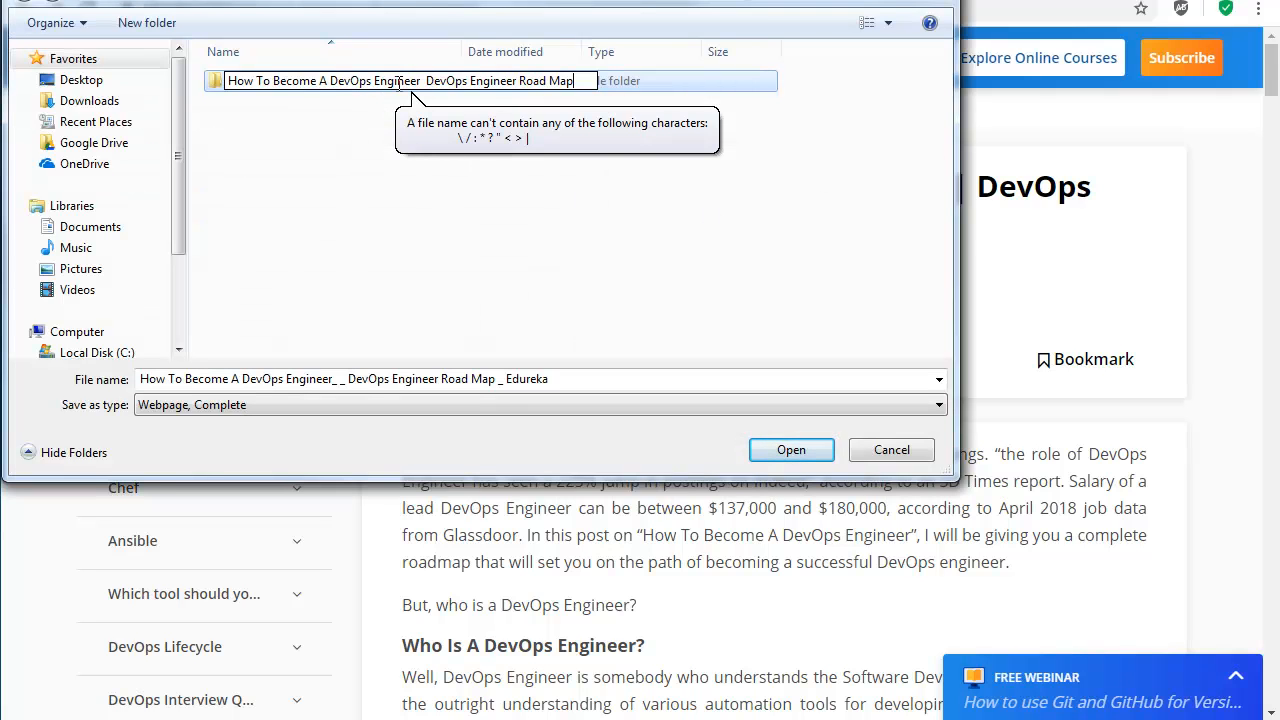
pyautogui.click(452, 80)
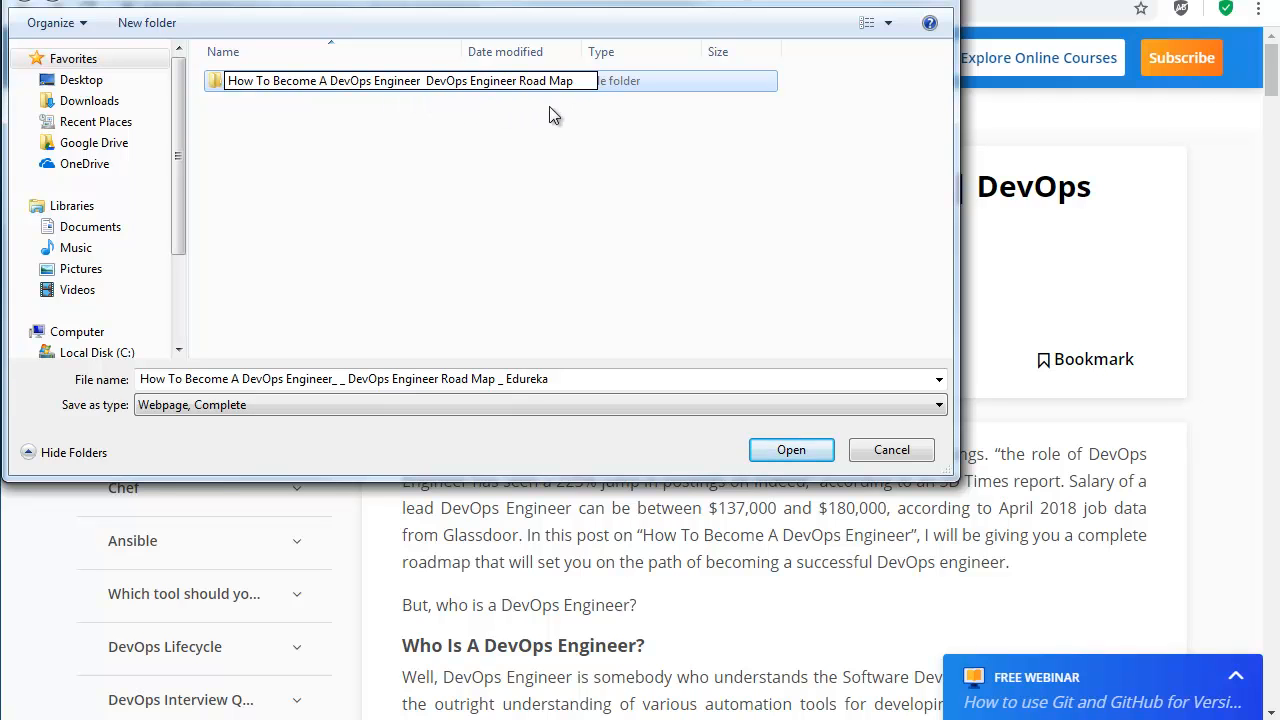
pyautogui.press('Return')
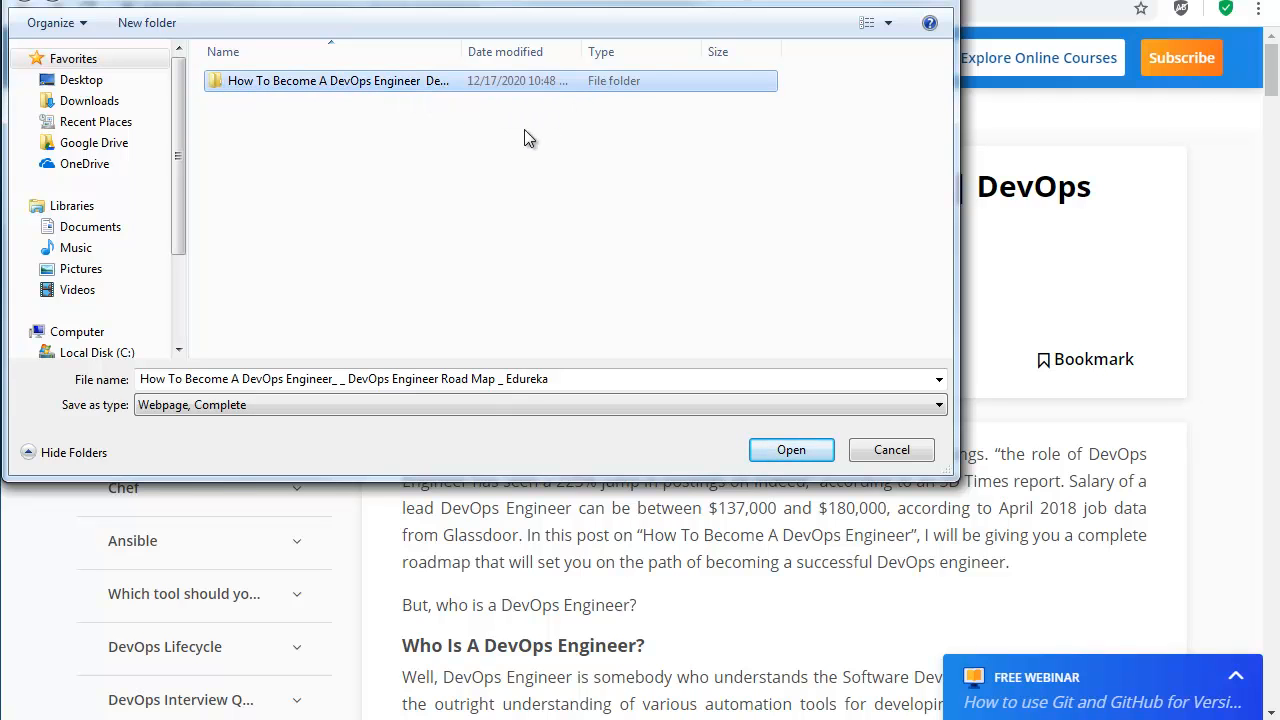
# Save the article as a complete webpage inside the new folder, prefixing the suggested file name with "index 2.".
pyautogui.doubleClick(293, 87)
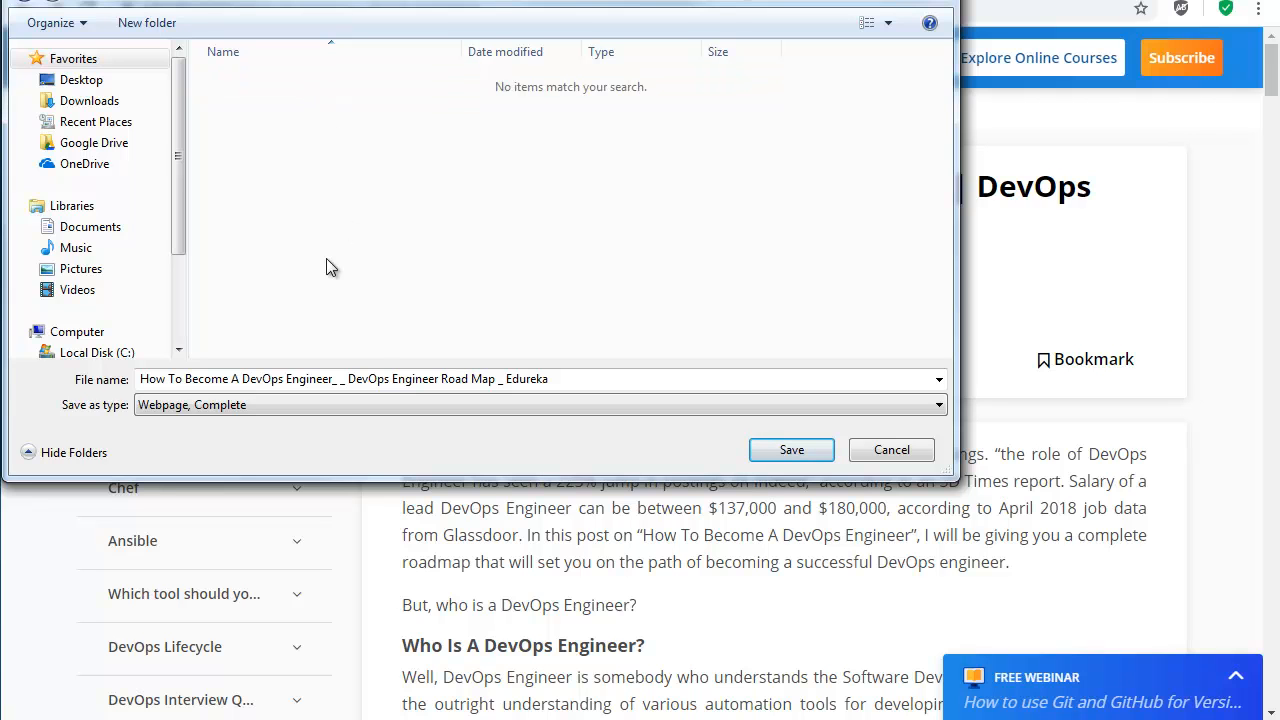
pyautogui.click(141, 384)
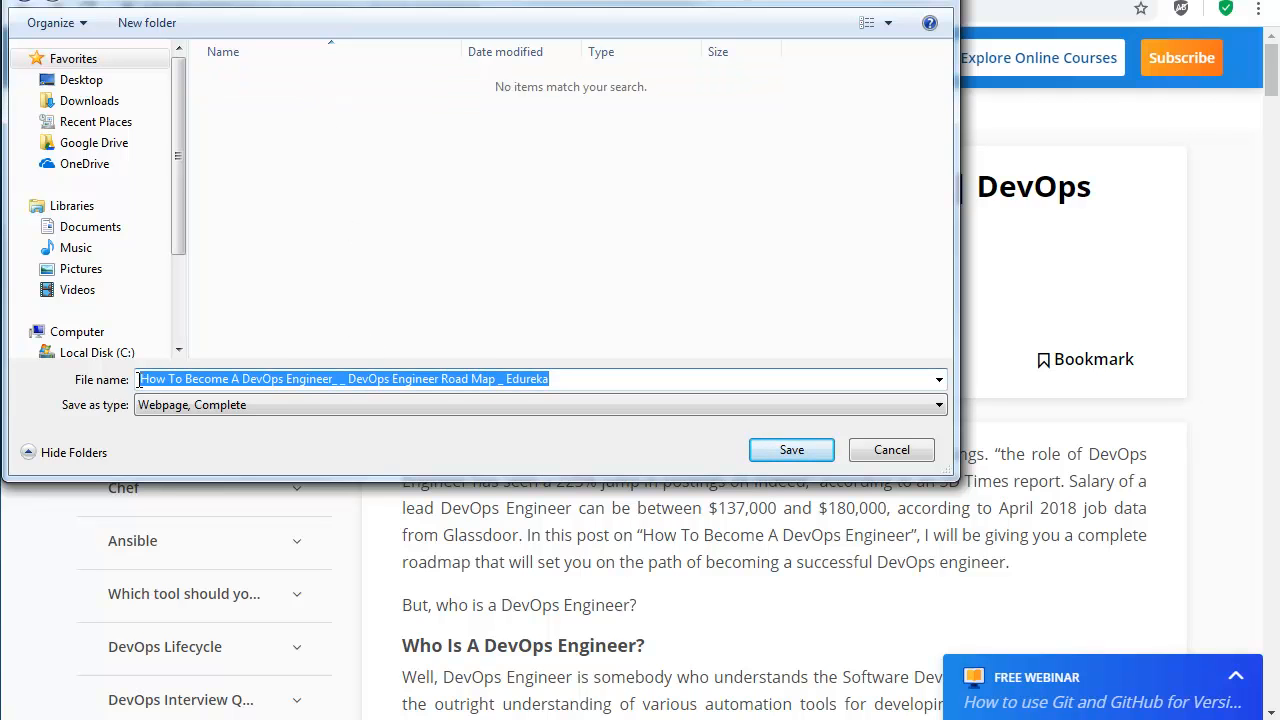
pyautogui.press('Tab')
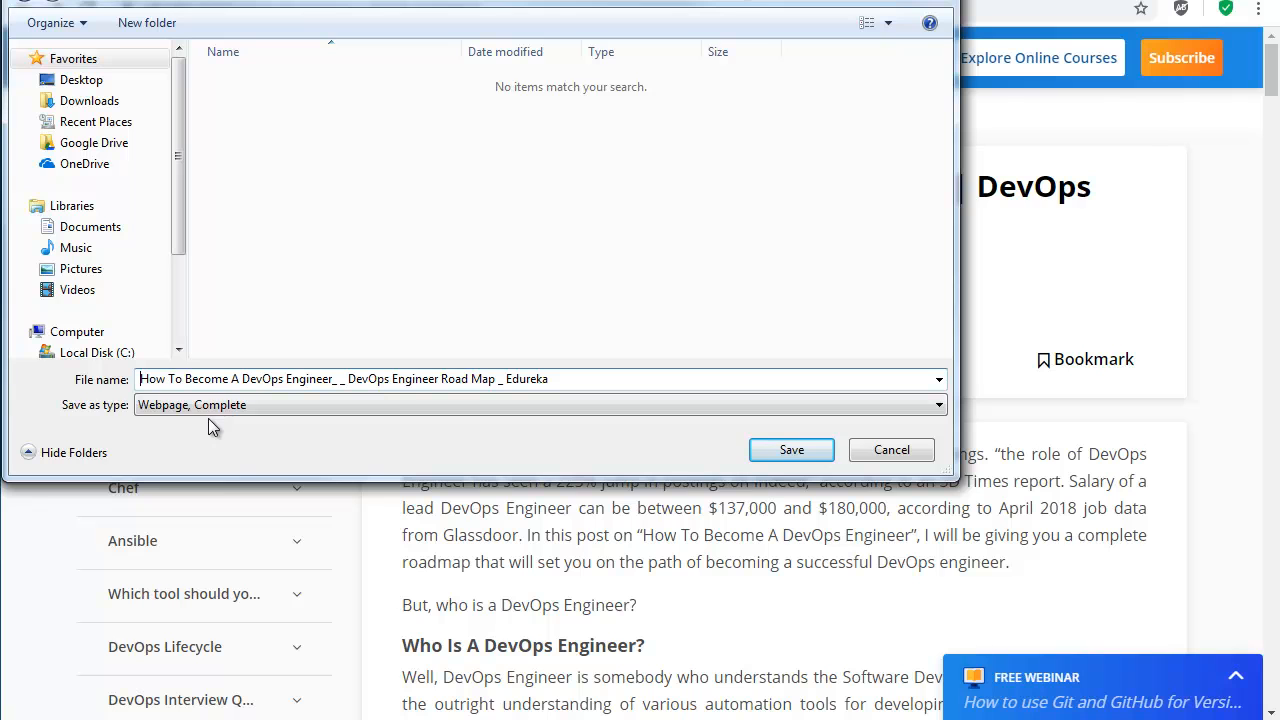
pyautogui.write('index ')
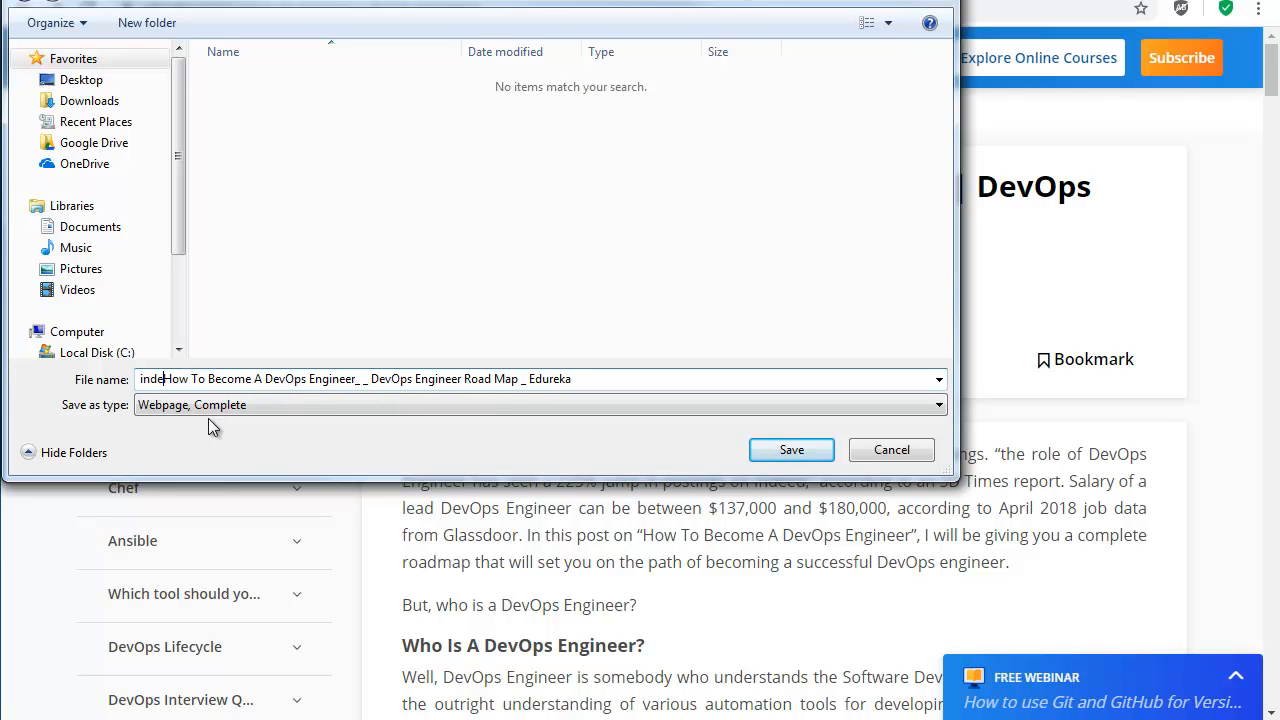
pyautogui.write('2')
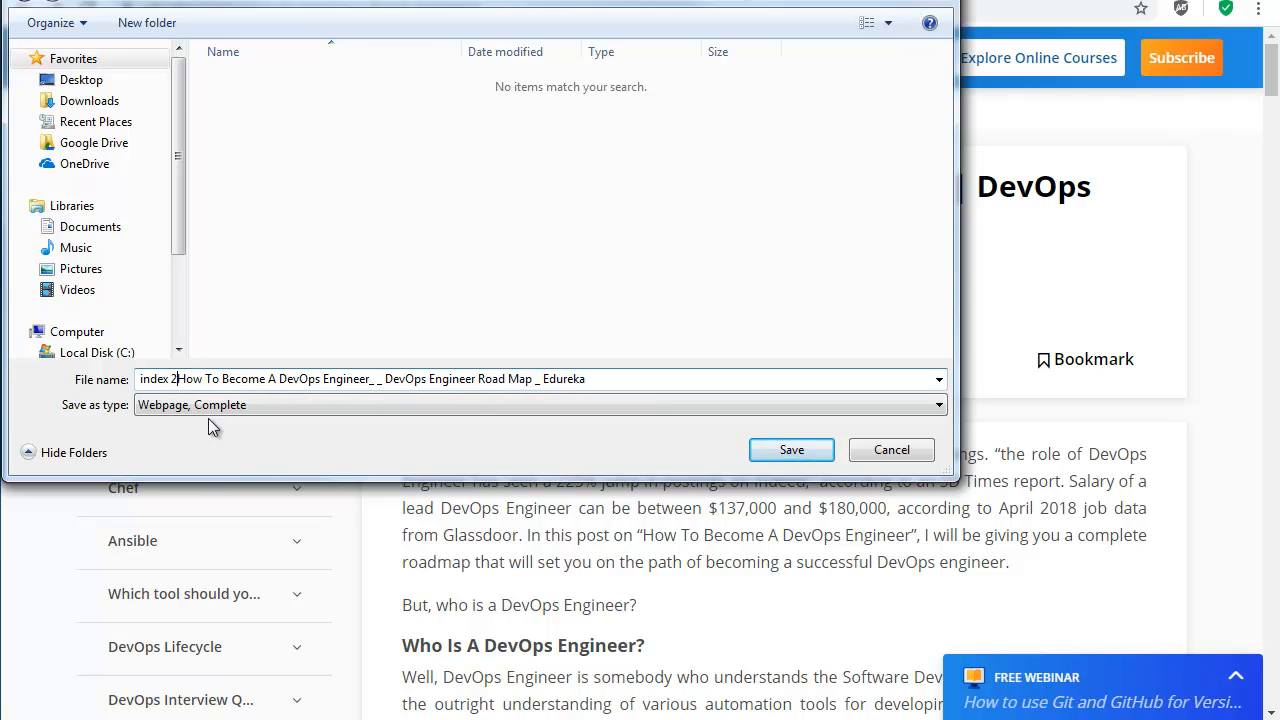
pyautogui.write('.')
pyautogui.press('Return')
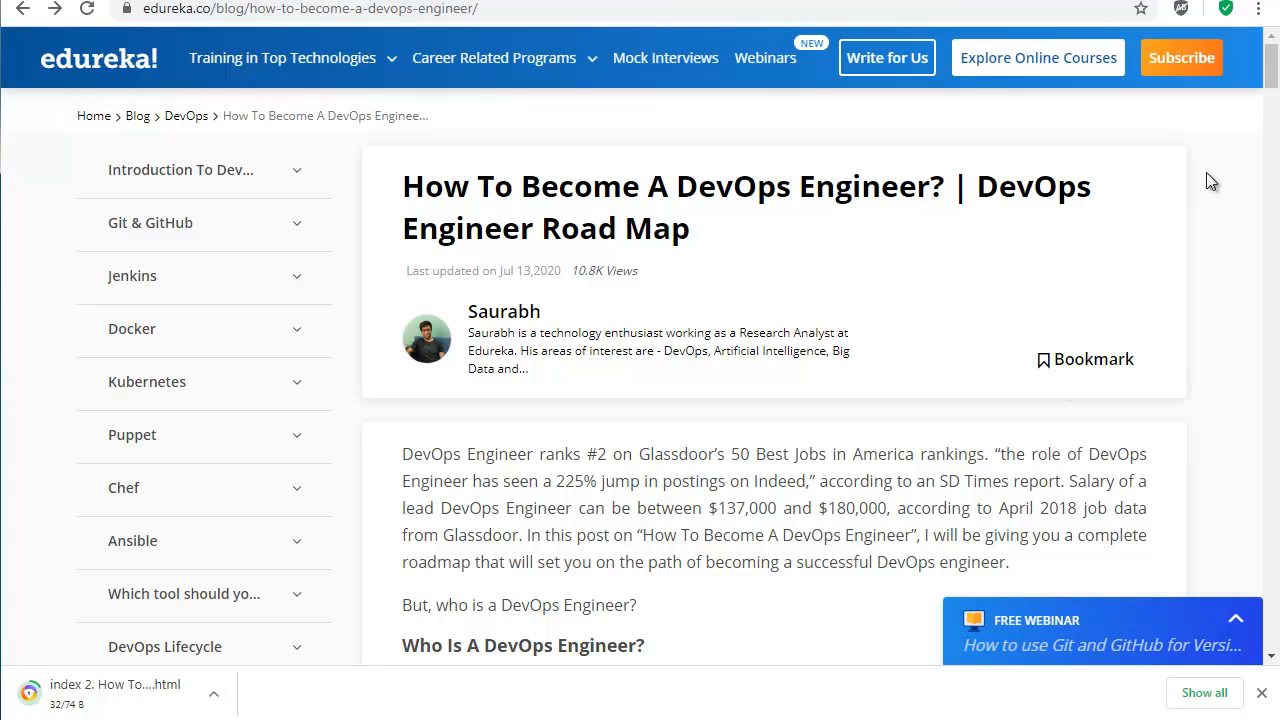
# Open the DevOps Tutorial from the article's recommended blogs list and collapse the webinar registration form.
pyautogui.moveTo(1271, 84); pyautogui.dragTo(1265, 430)
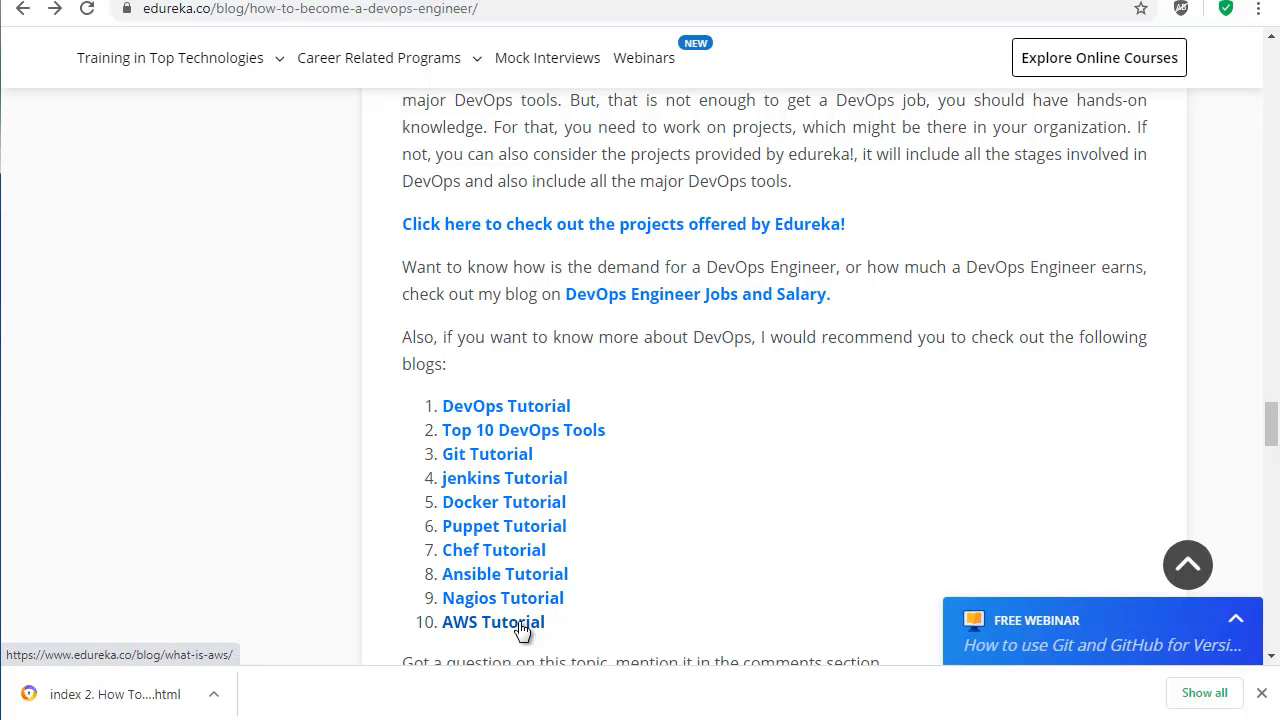
pyautogui.click(566, 410)
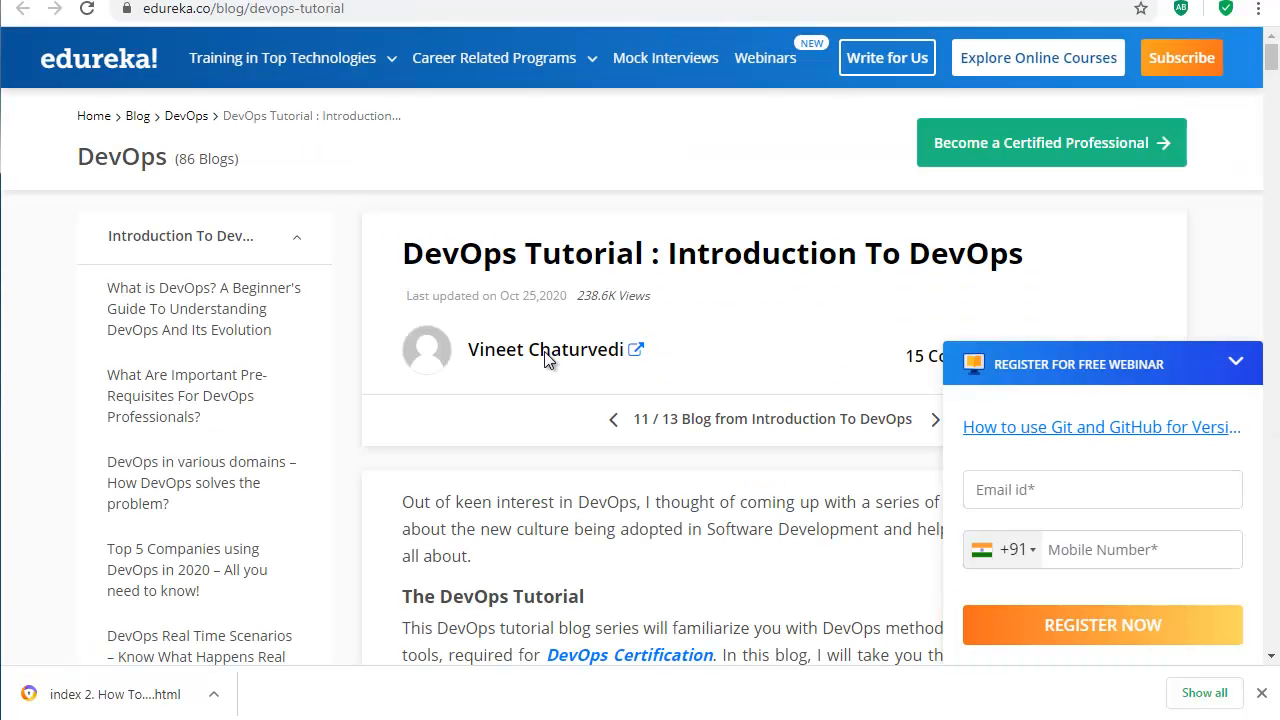
pyautogui.click(1237, 362)
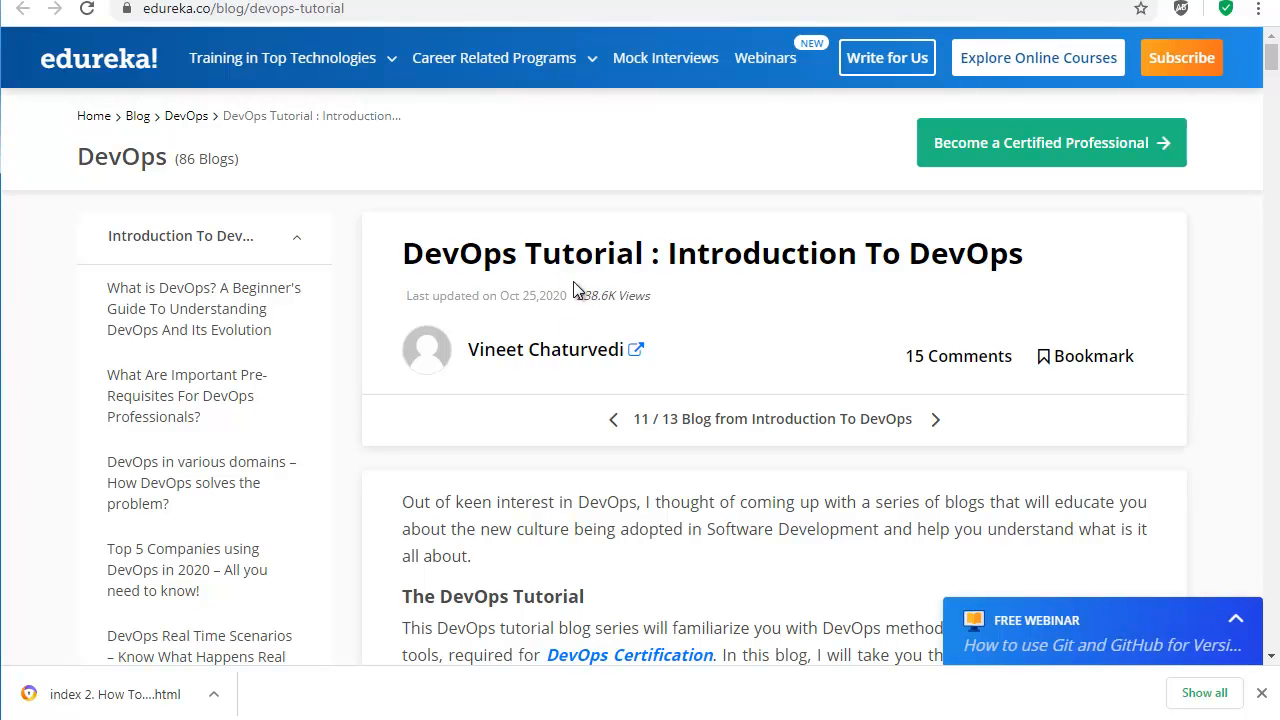
# Save the DevOps Tutorial page as a complete webpage in the same folder, prefixing the suggested file name with "1.".
pyautogui.rightClick(624, 494)
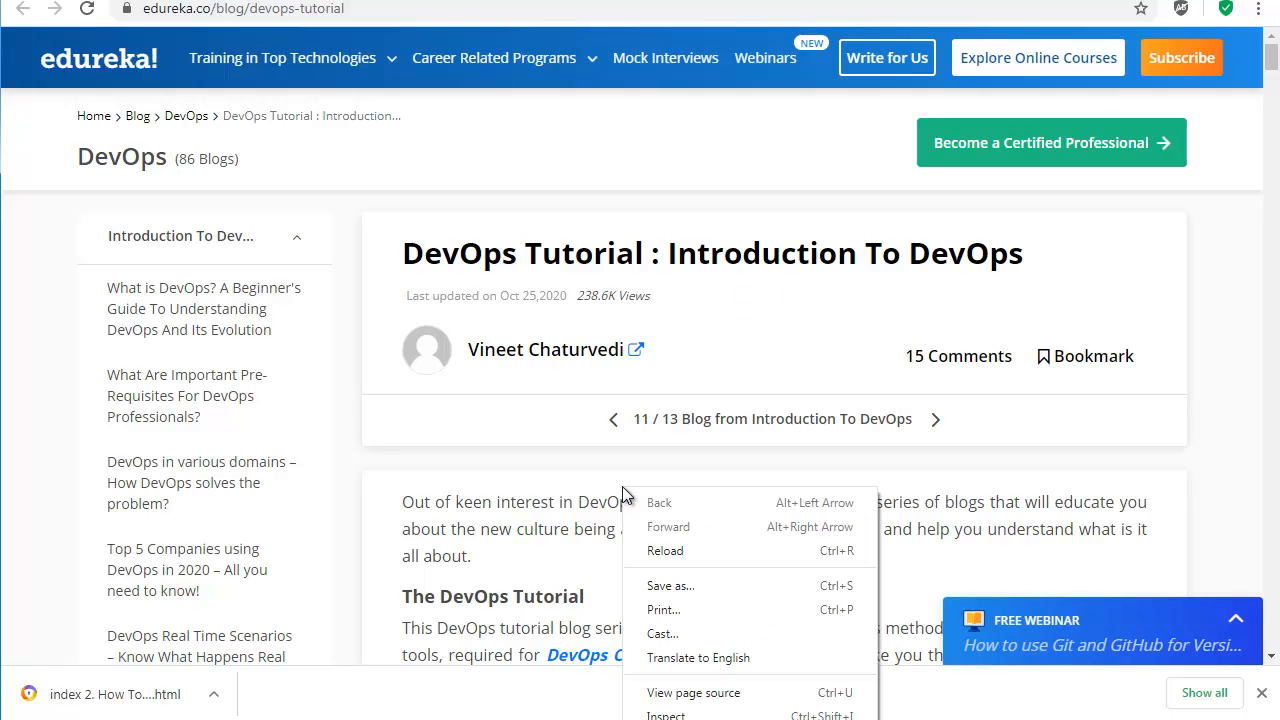
pyautogui.click(665, 586)
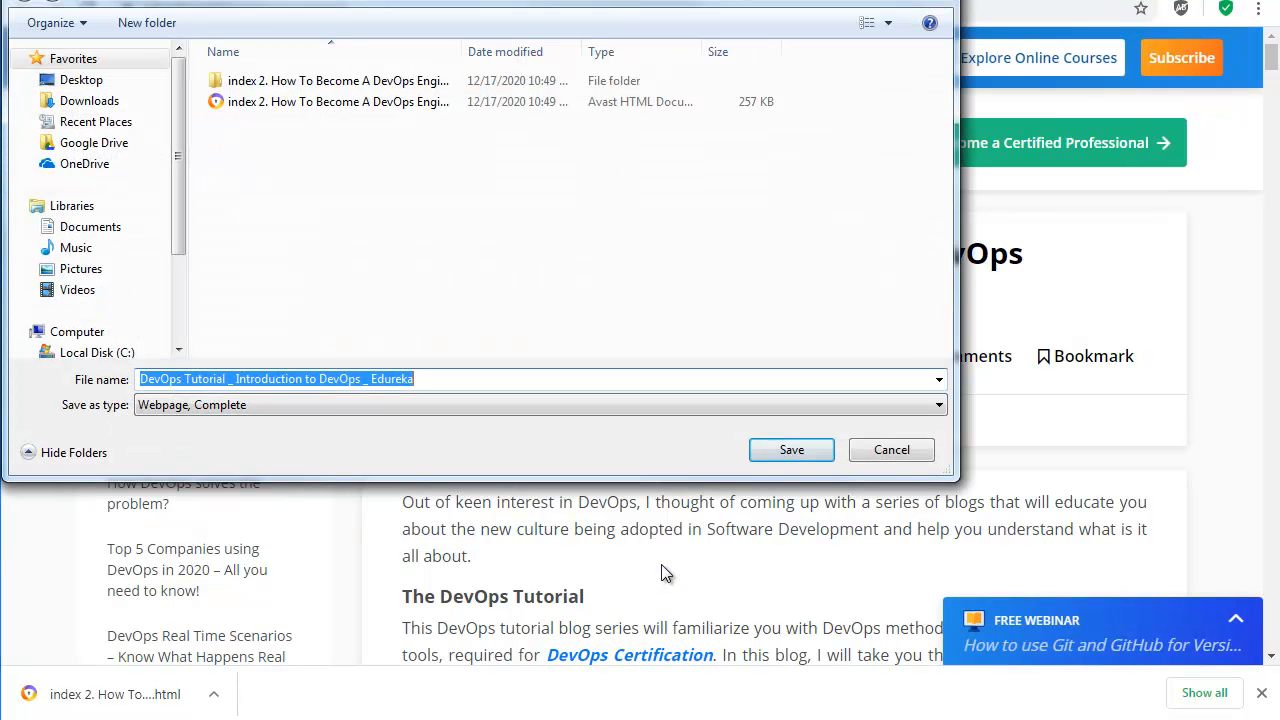
pyautogui.click(140, 380)
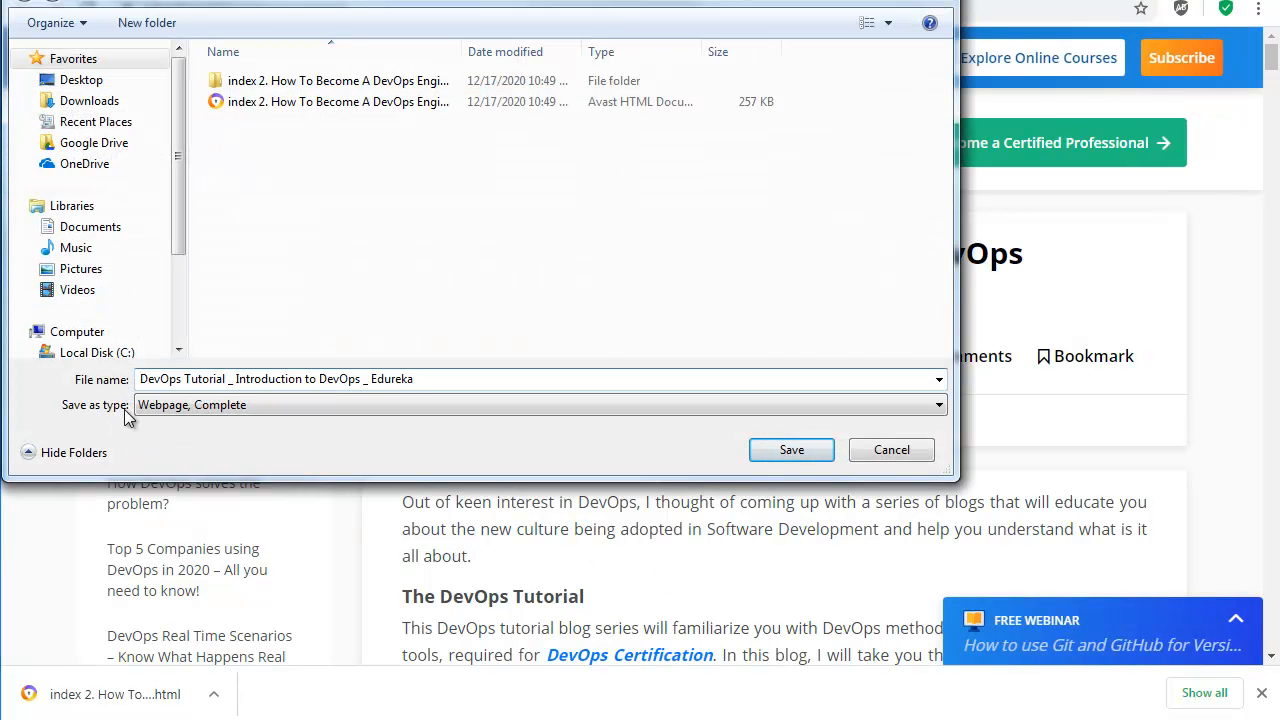
pyautogui.write('1.')
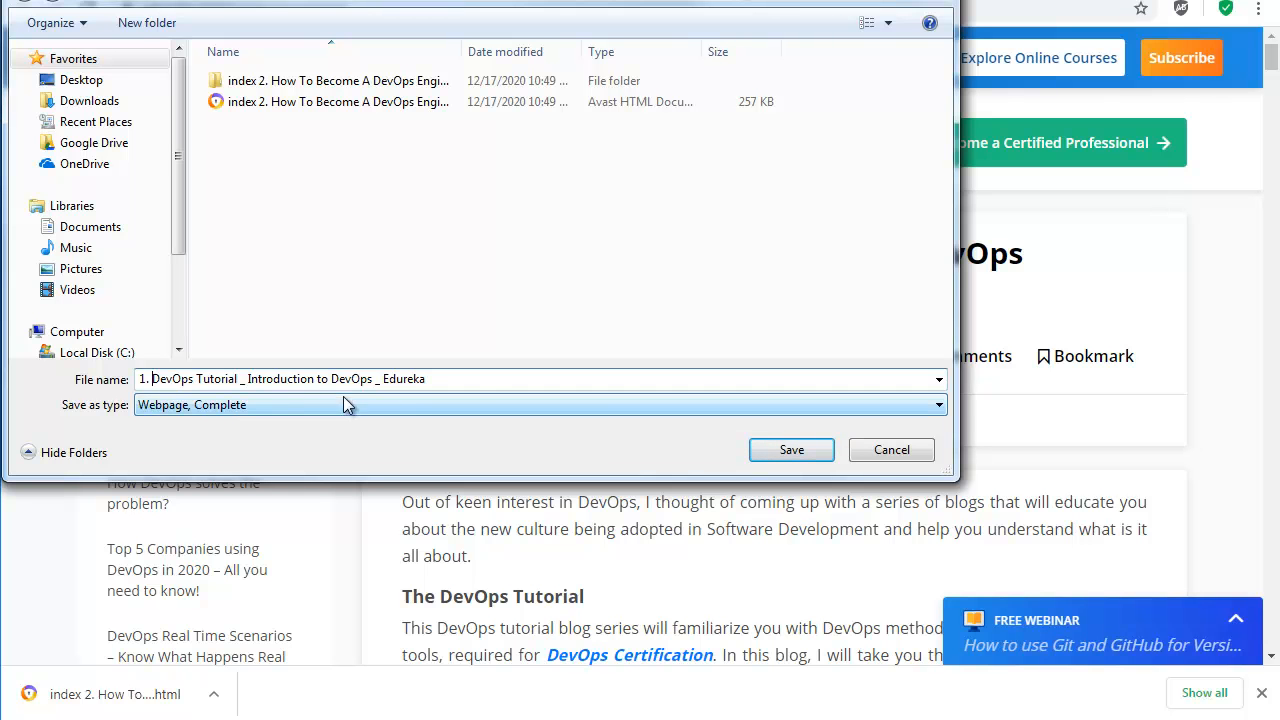
pyautogui.click(790, 450)
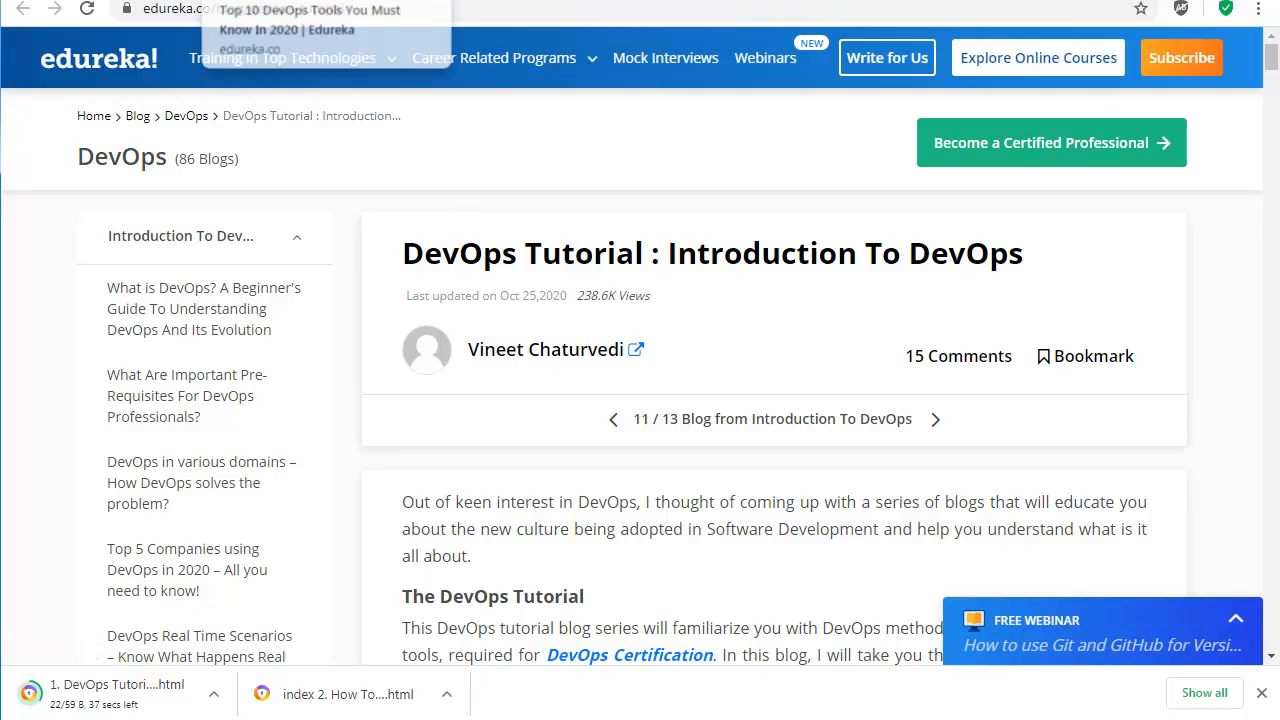
# Save the Top 10 DevOps Tools page as a complete webpage in the same folder, prefixing the suggested file name with "2.".
pyautogui.click(322, 0)
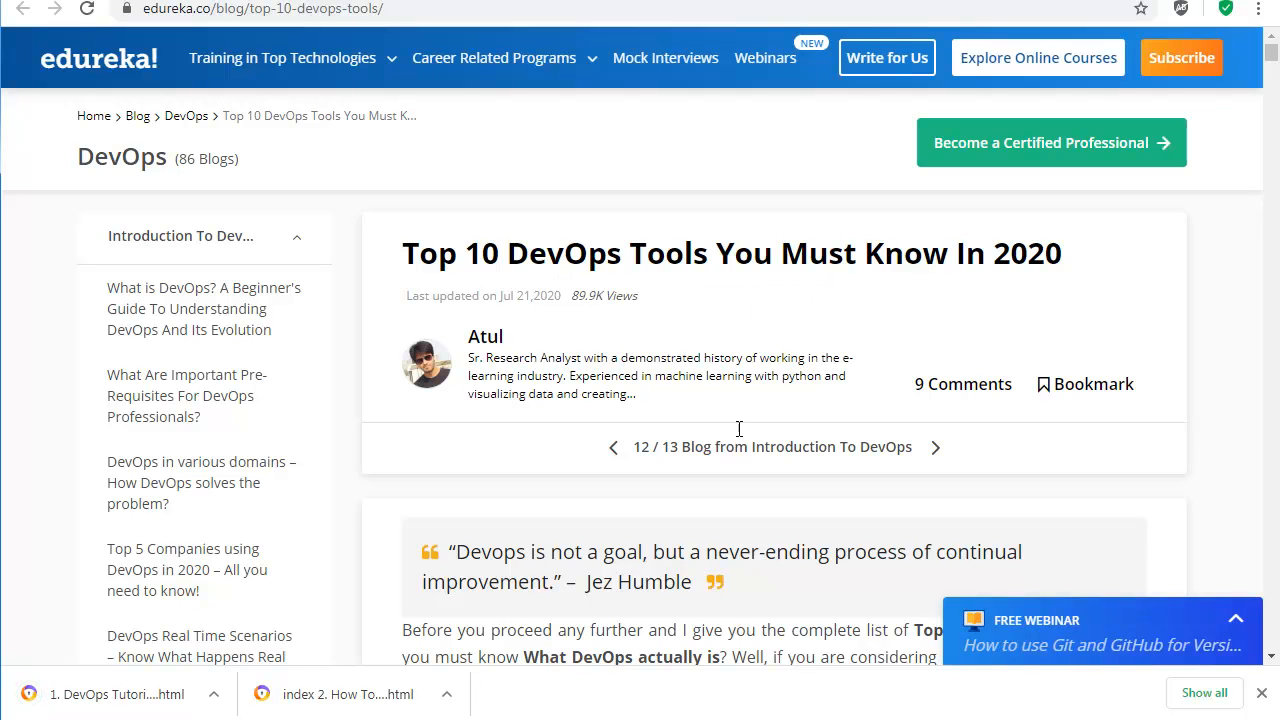
pyautogui.rightClick(698, 520)
pyautogui.click(748, 614)
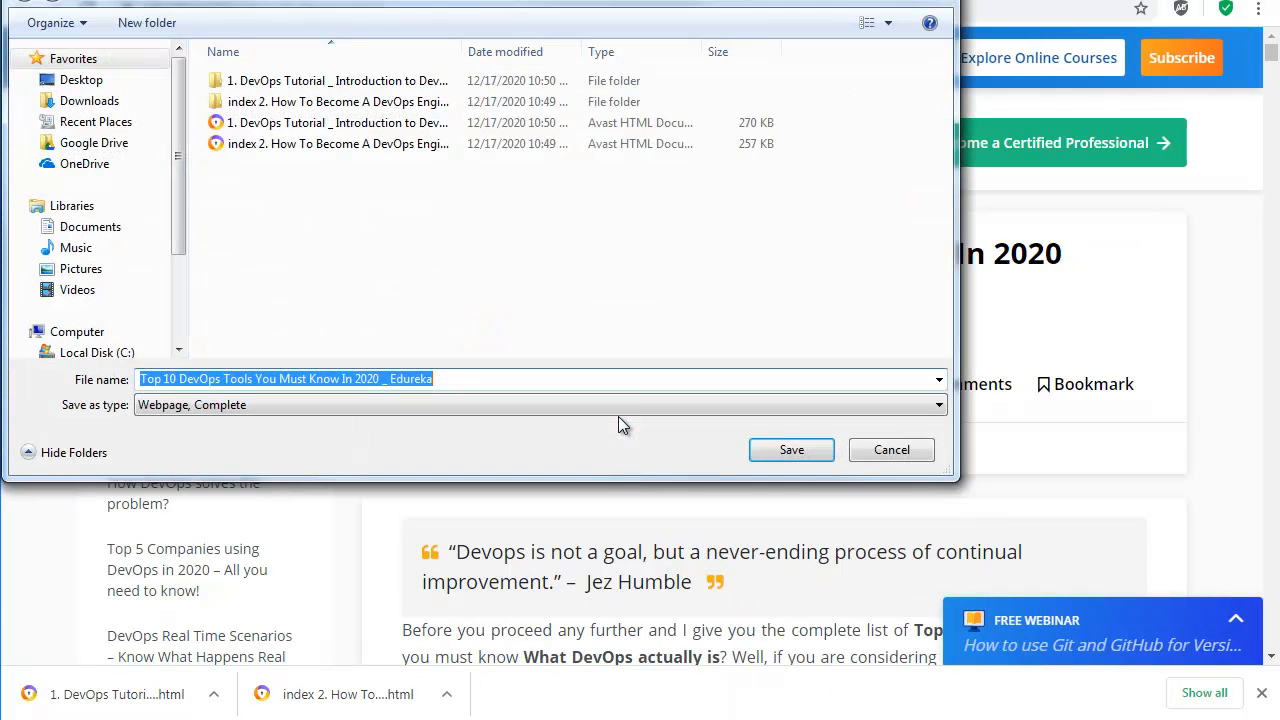
pyautogui.click(140, 379)
pyautogui.write('2.')
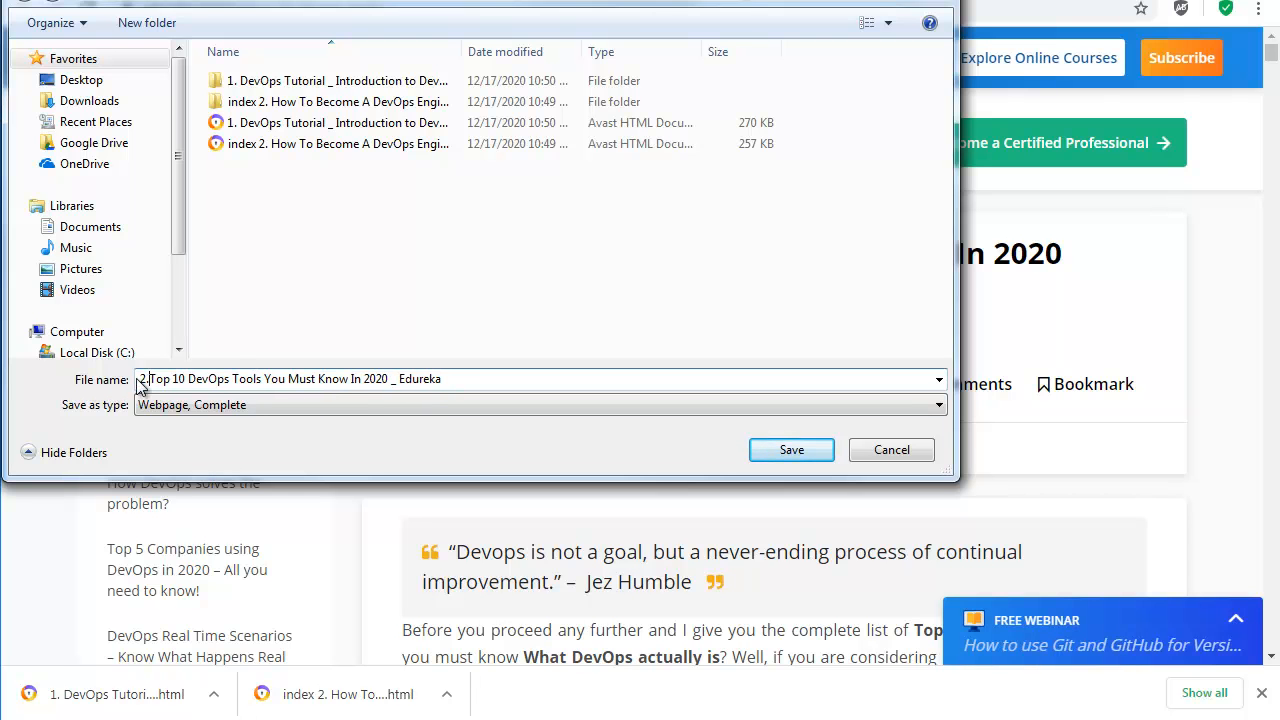
pyautogui.press('Return')
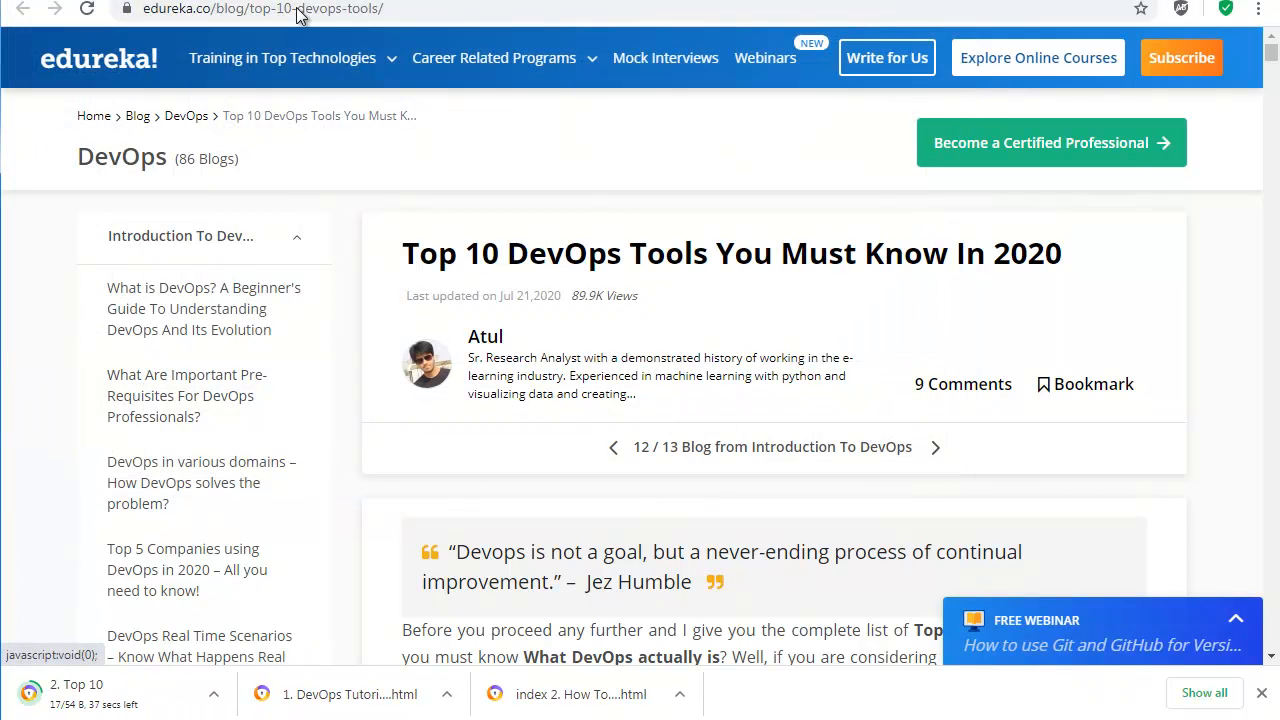
# Save the Git Tutorial page as a complete webpage in the same folder, prefixing the suggested file name with "3.".
pyautogui.hotkey('ctrl', 'Tab')
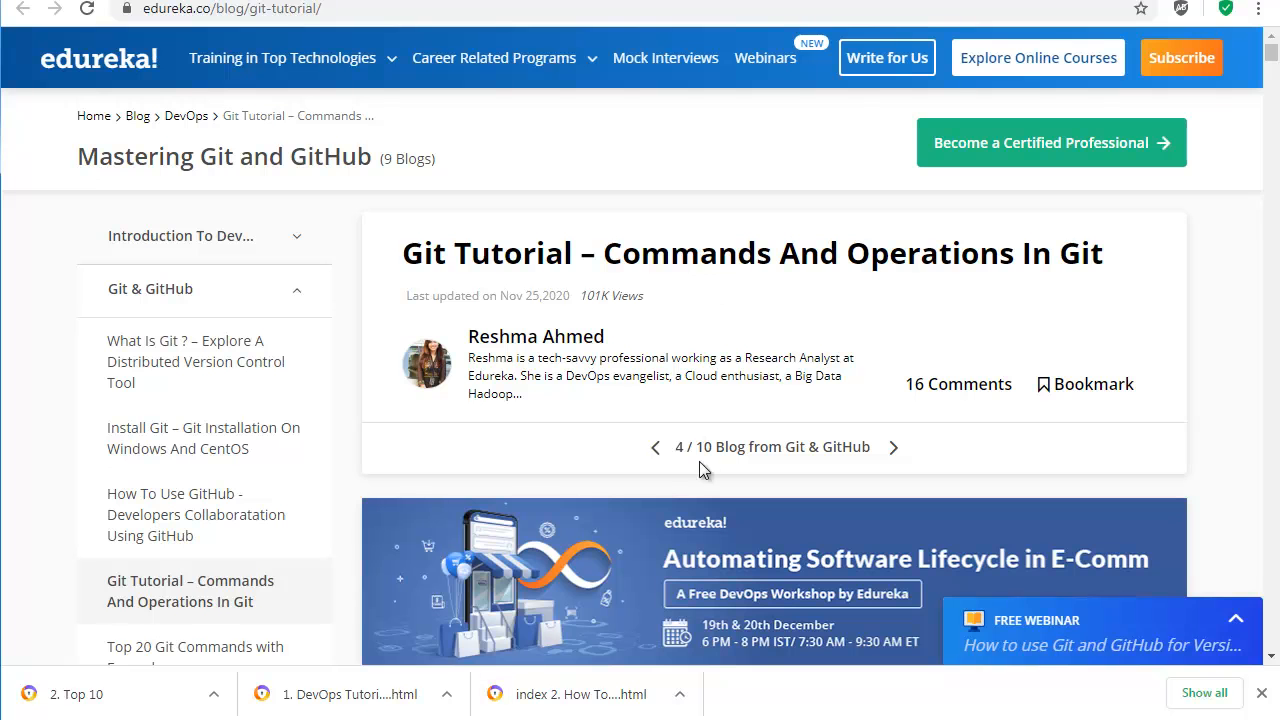
pyautogui.rightClick(628, 183)
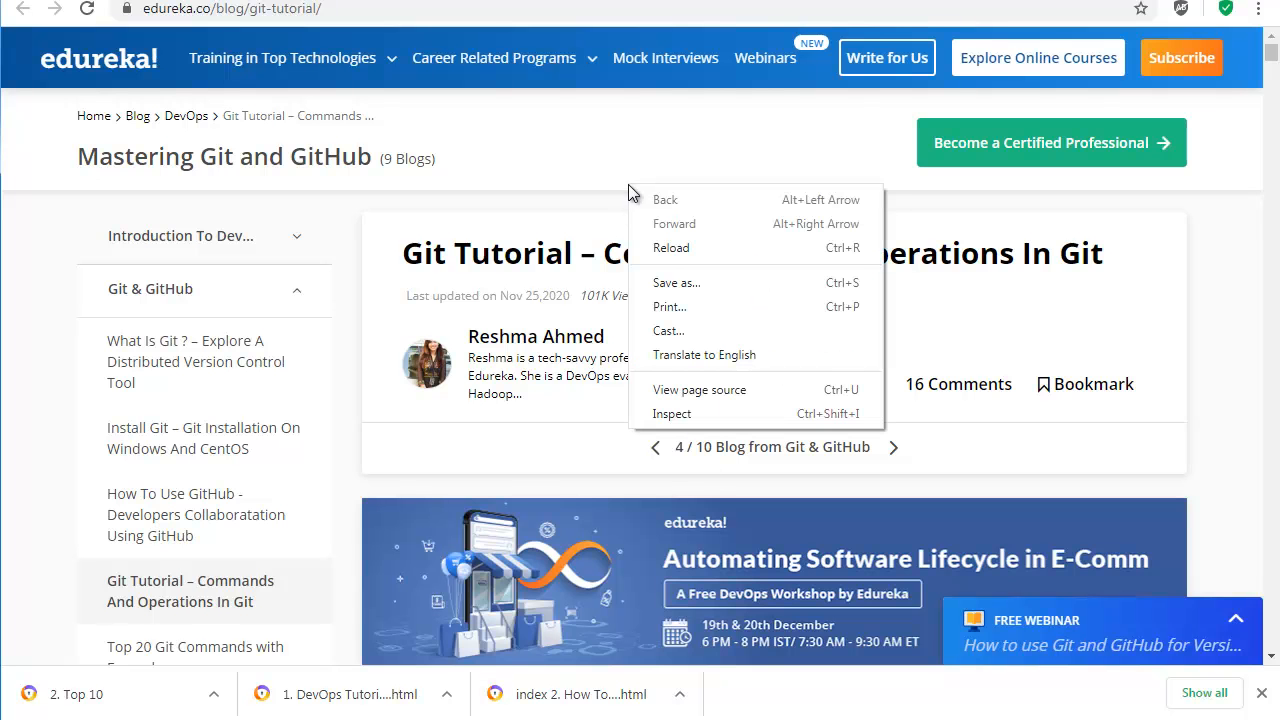
pyautogui.click(677, 285)
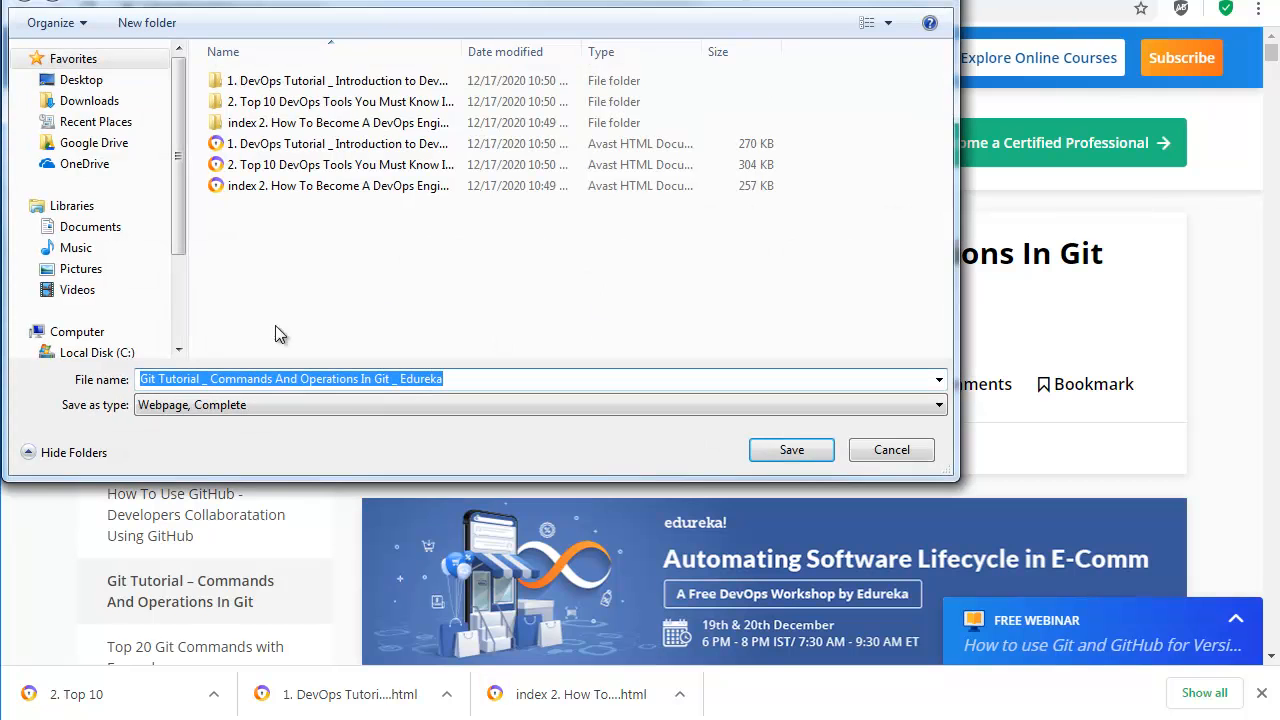
pyautogui.click(140, 379)
pyautogui.write('3.')
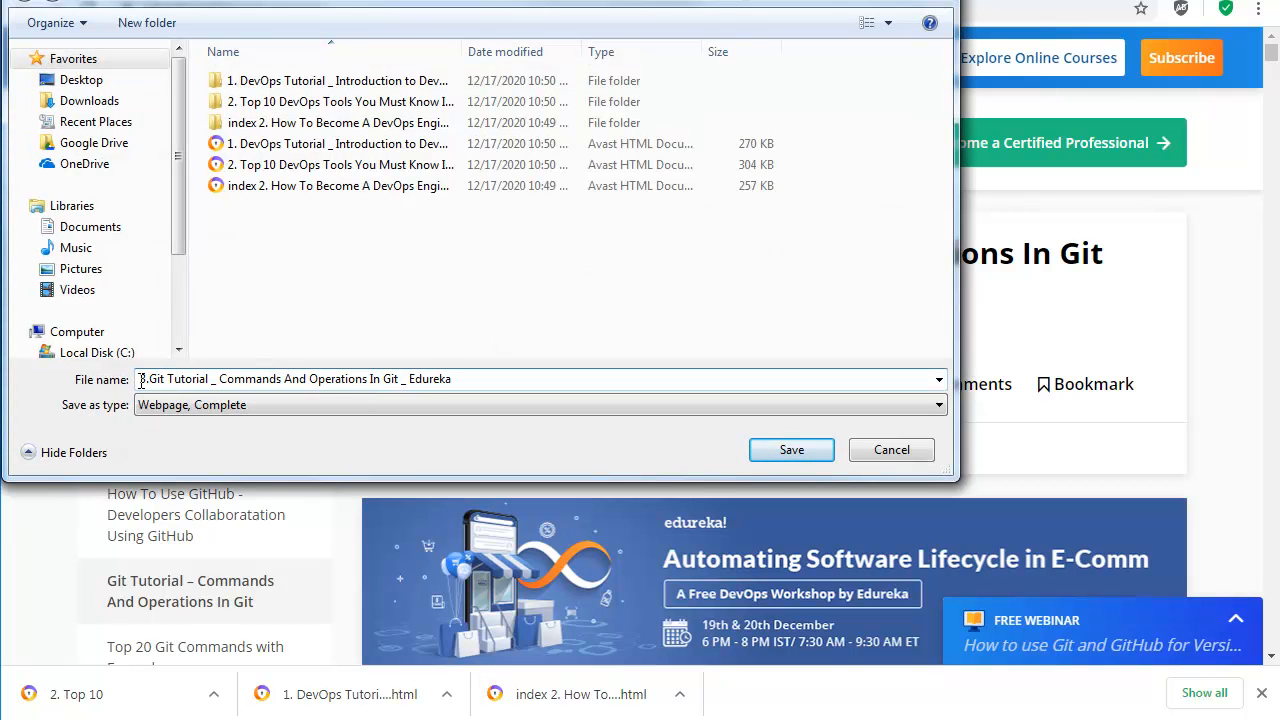
pyautogui.press('Return')
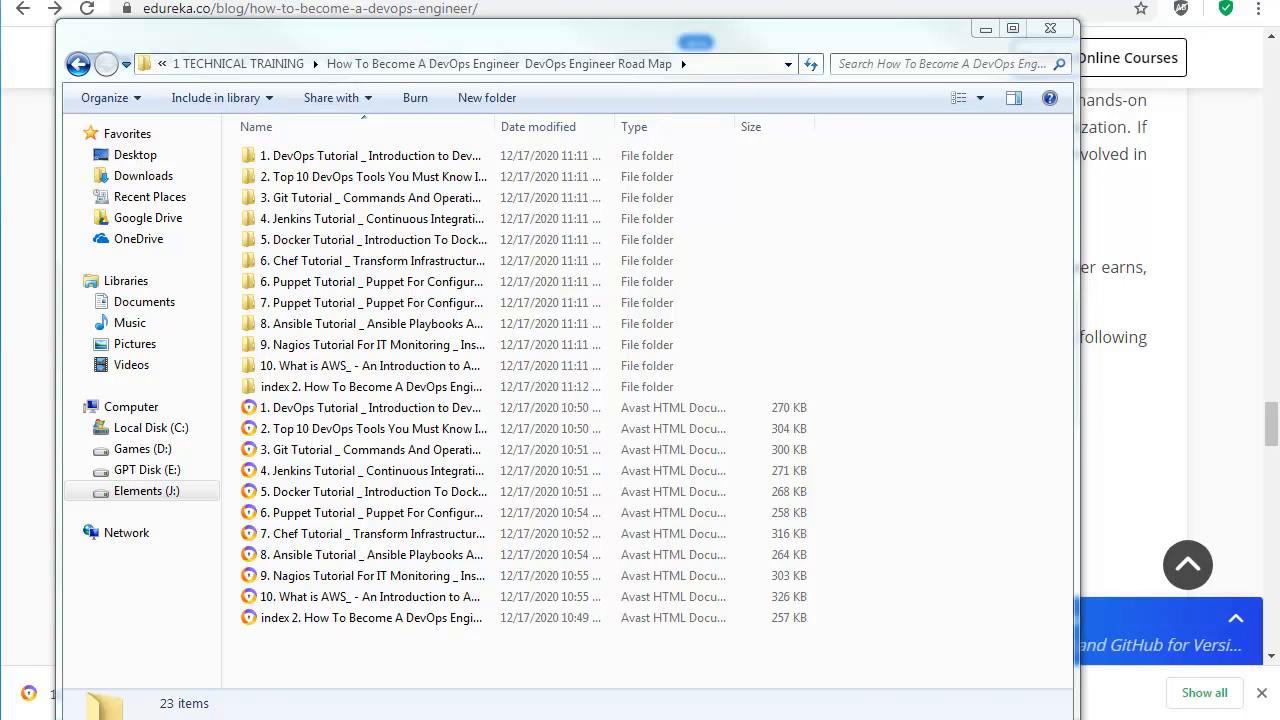
# Copy the roadmap article's recommended blogs sentence and its ten-link list into a blank KompoZer page and enlarge the editor window.
pyautogui.click(355, 2)
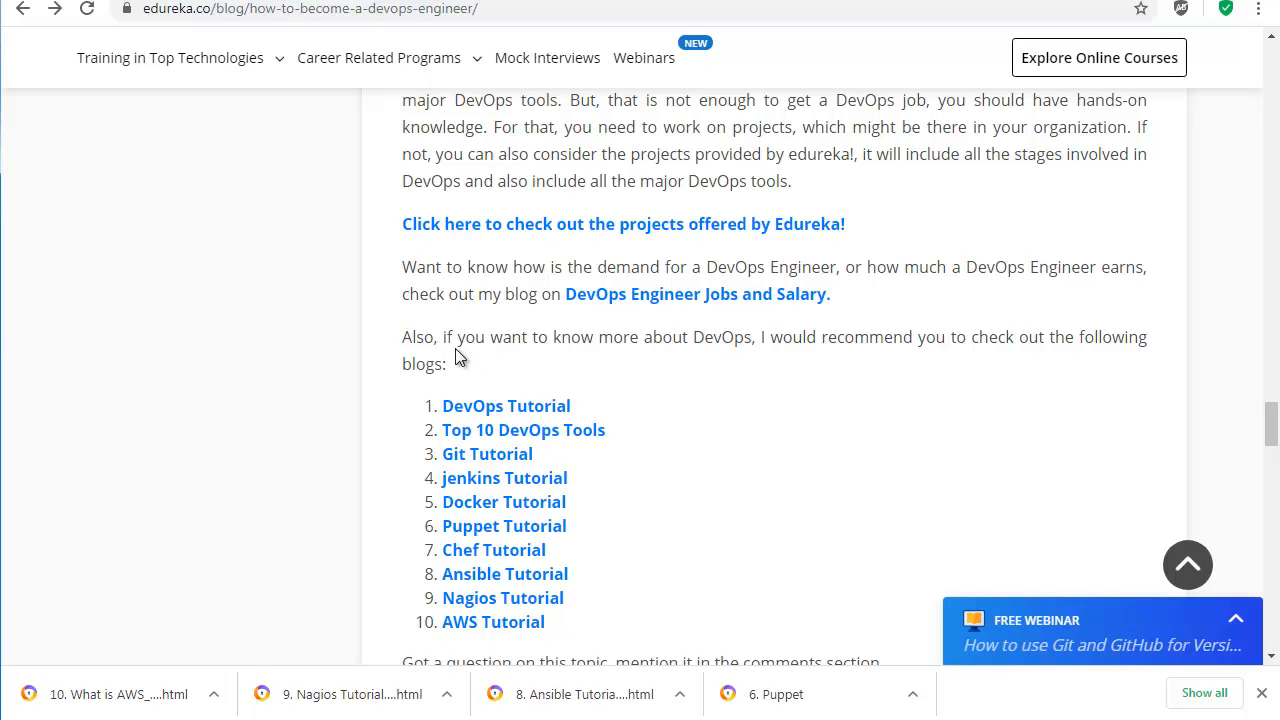
pyautogui.moveTo(403, 339); pyautogui.dragTo(668, 408)
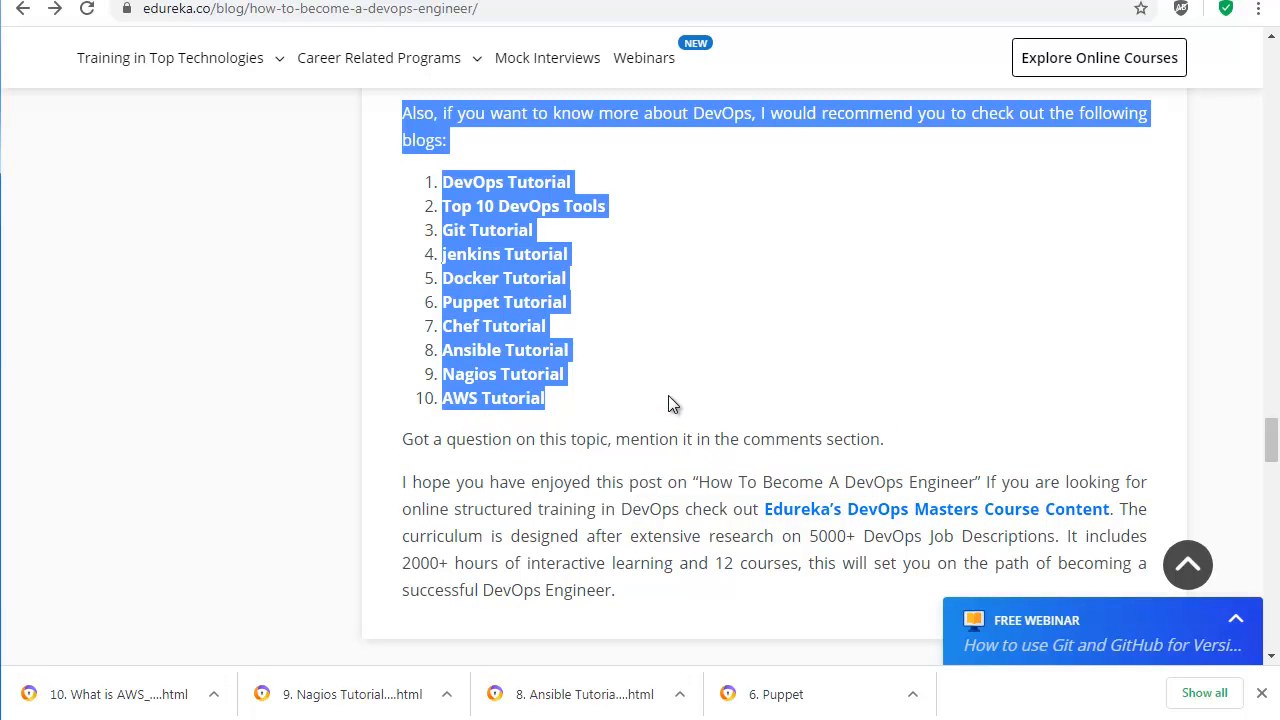
pyautogui.rightClick(497, 314)
pyautogui.click(545, 470)
pyautogui.hotkey('alt', 'Tab')
pyautogui.moveTo(394, 478); pyautogui.dragTo(471, 99)
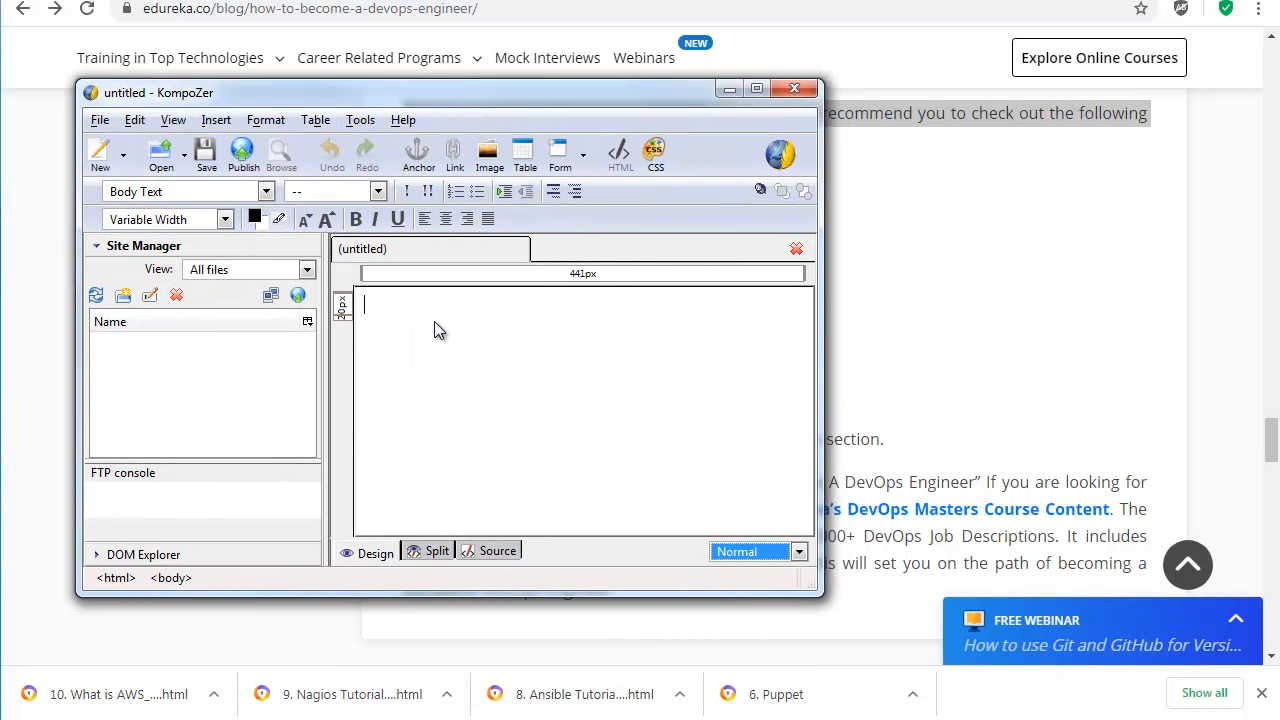
pyautogui.hotkey('ctrl', 'v')
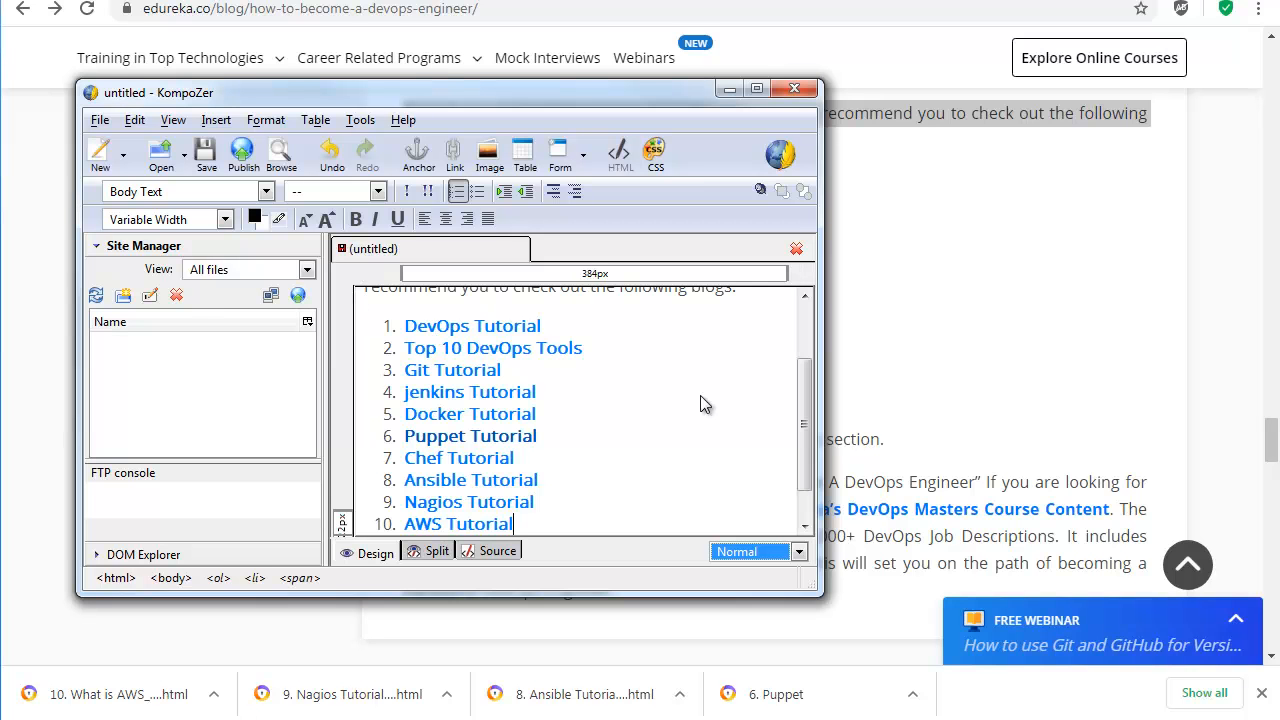
pyautogui.moveTo(811, 586); pyautogui.dragTo(1176, 705)
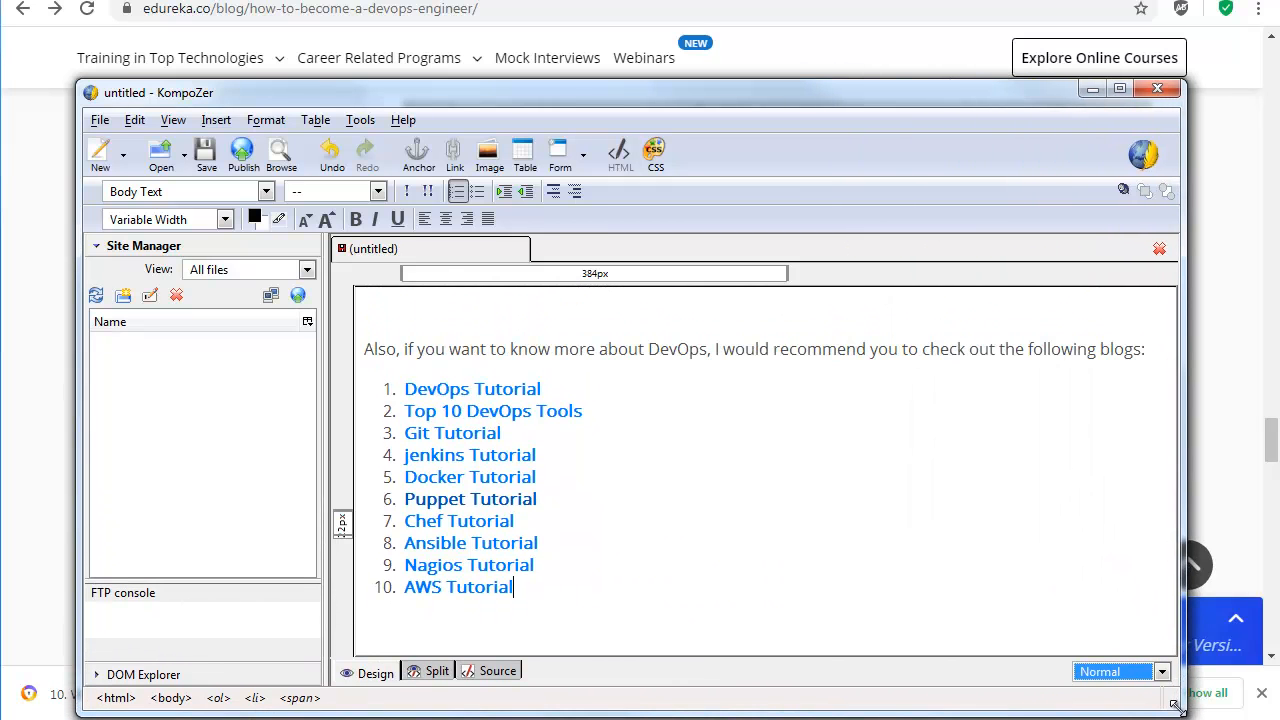
# Copy the article's title, date and author block from the browser and paste it above the blog list in KompoZer.
pyautogui.click(383, 324)
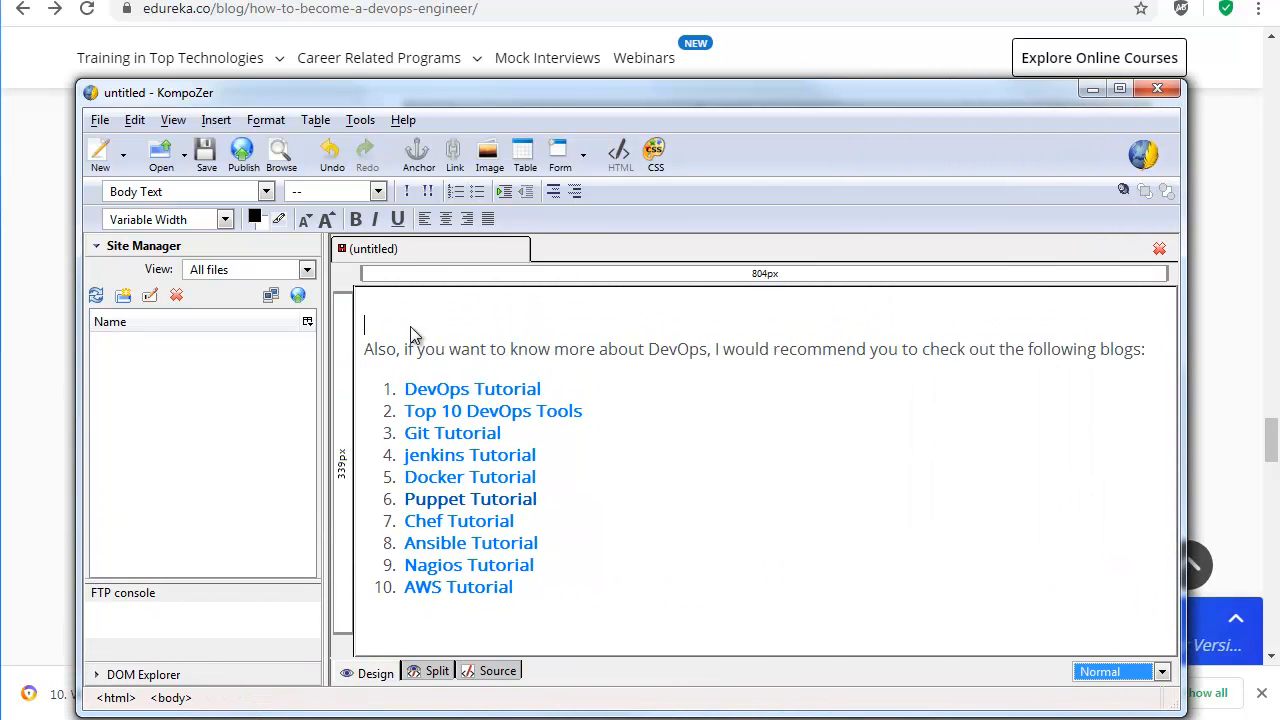
pyautogui.click(1220, 403)
pyautogui.moveTo(1270, 444); pyautogui.dragTo(1250, 62)
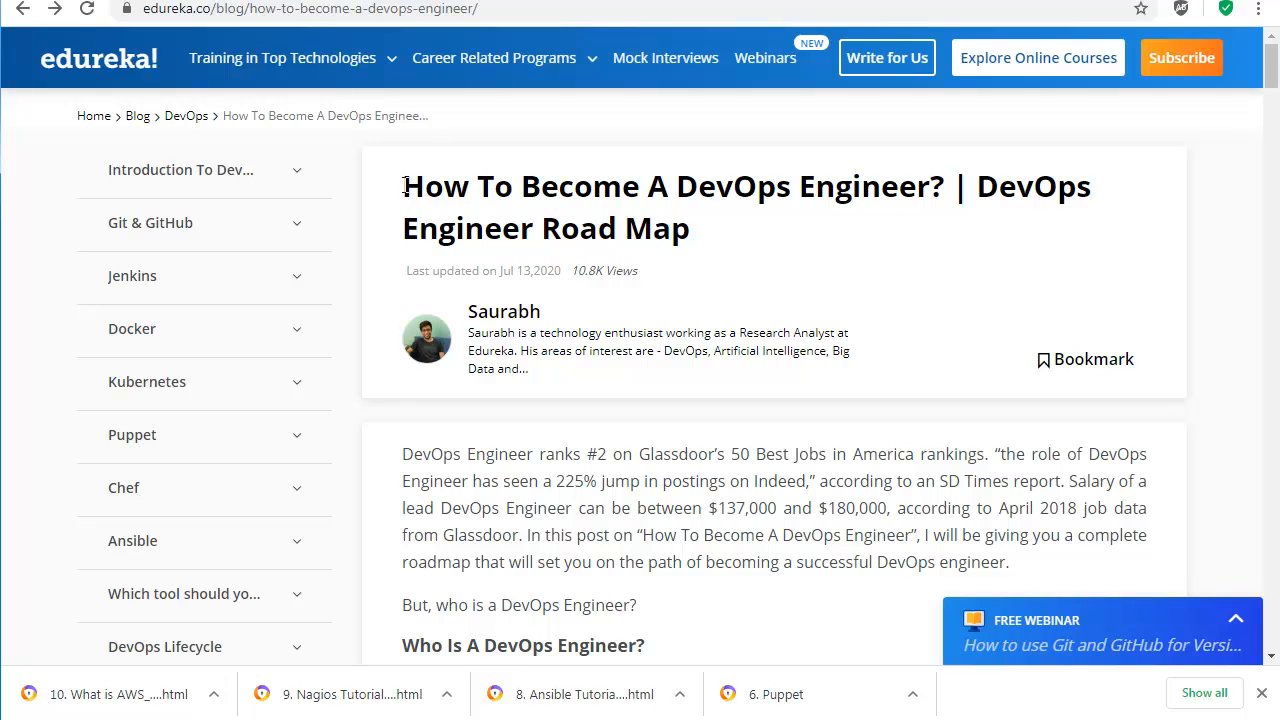
pyautogui.moveTo(404, 187); pyautogui.dragTo(702, 375)
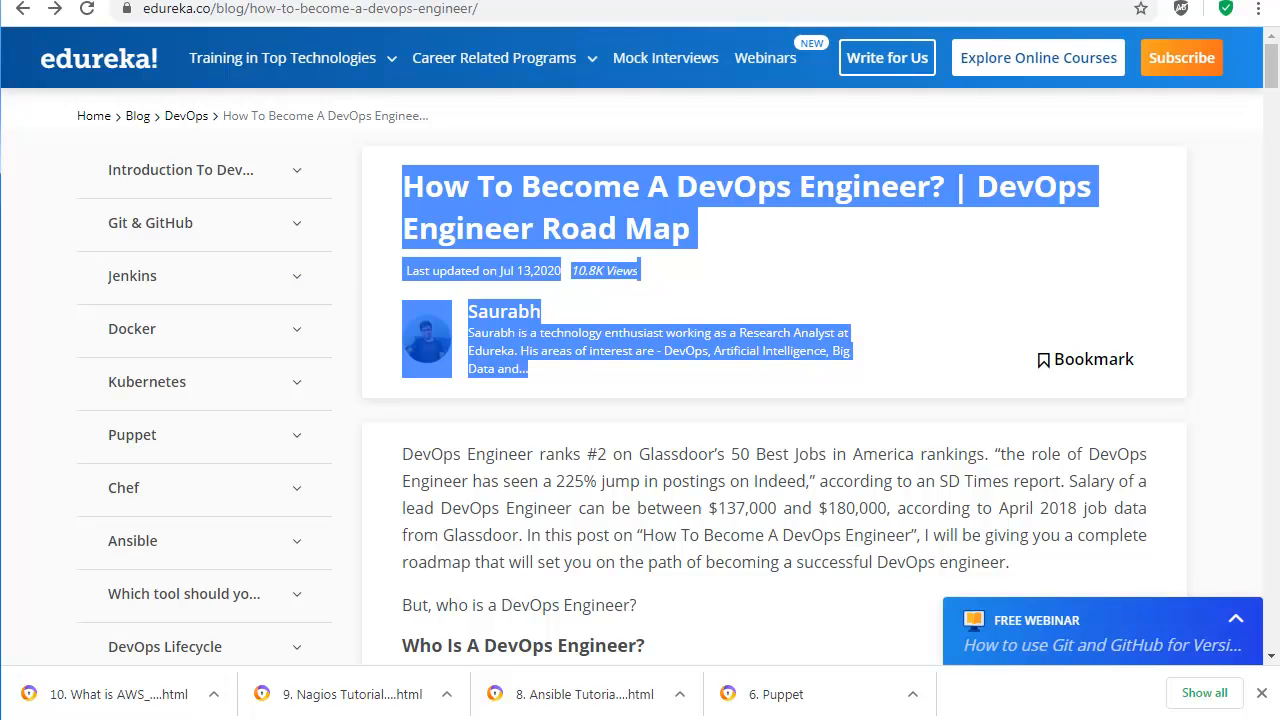
pyautogui.click(884, 718)
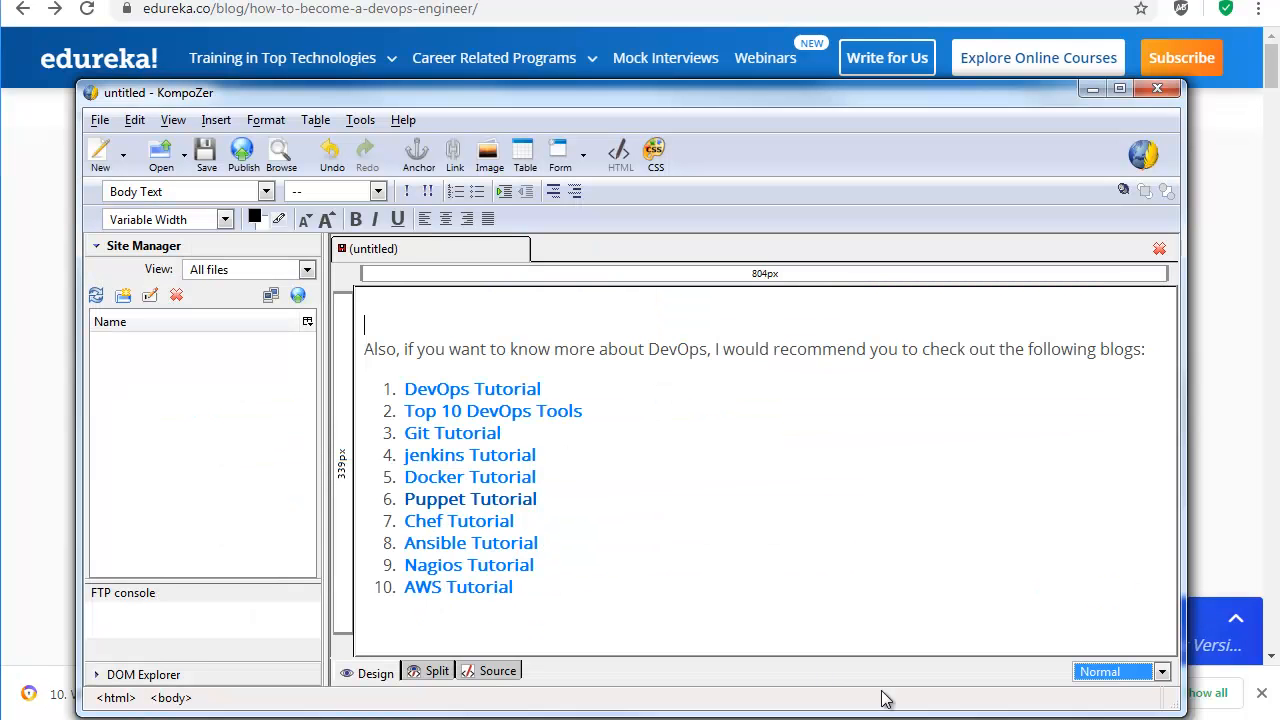
pyautogui.hotkey('ctrl', 'v')
pyautogui.rightClick(373, 321)
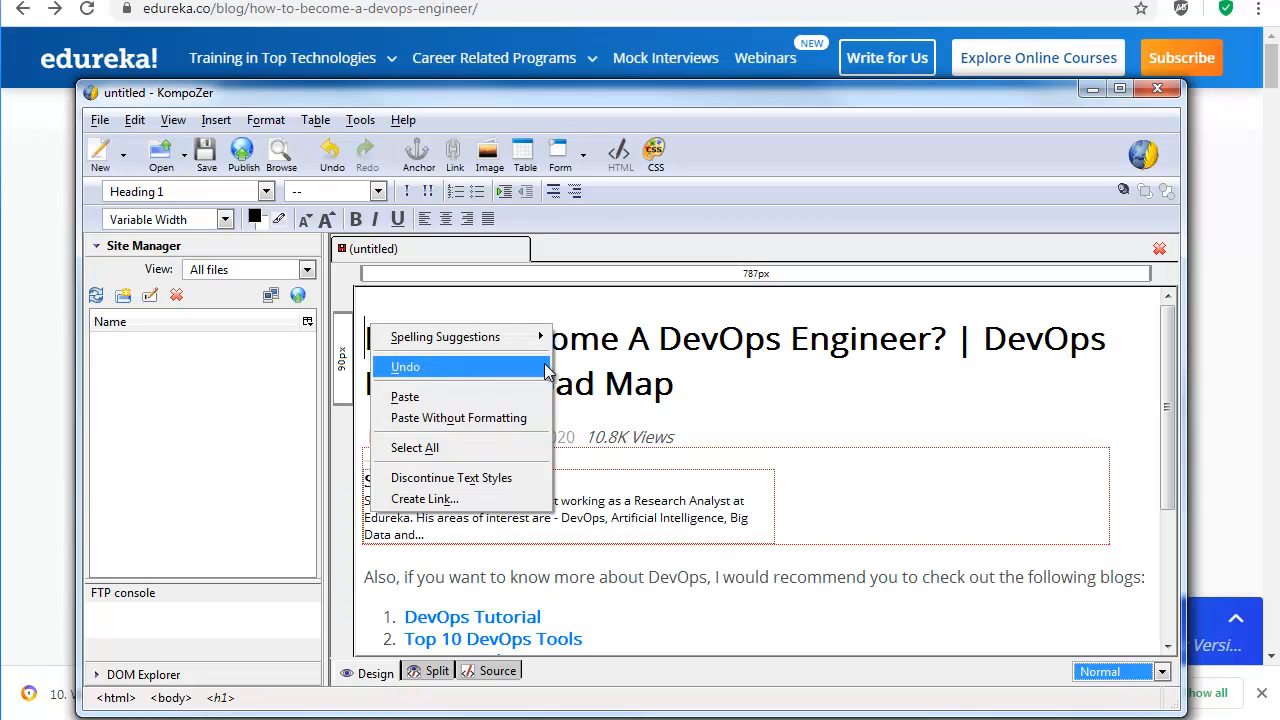
pyautogui.click(635, 384)
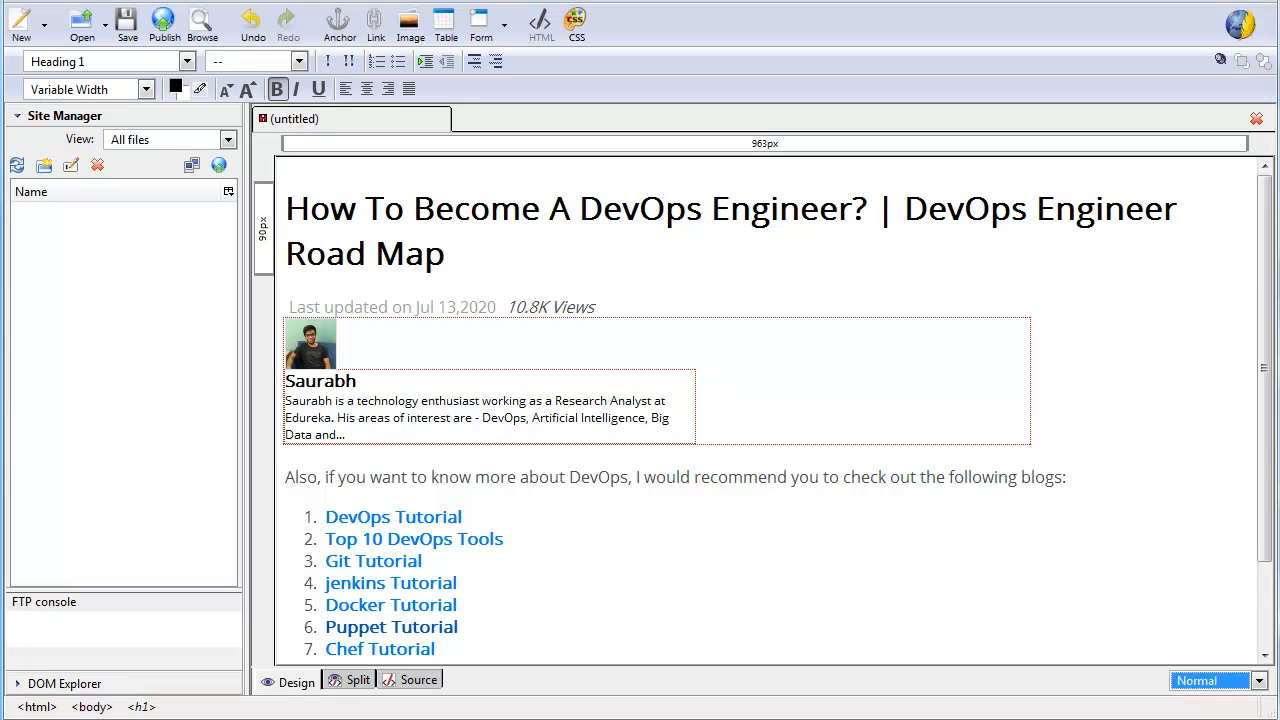
# Copy the file name of the saved "index 2. How To Become A DevOps Engineer" webpage in Explorer and return to KompoZer.
pyautogui.hotkey('alt', 'Tab')
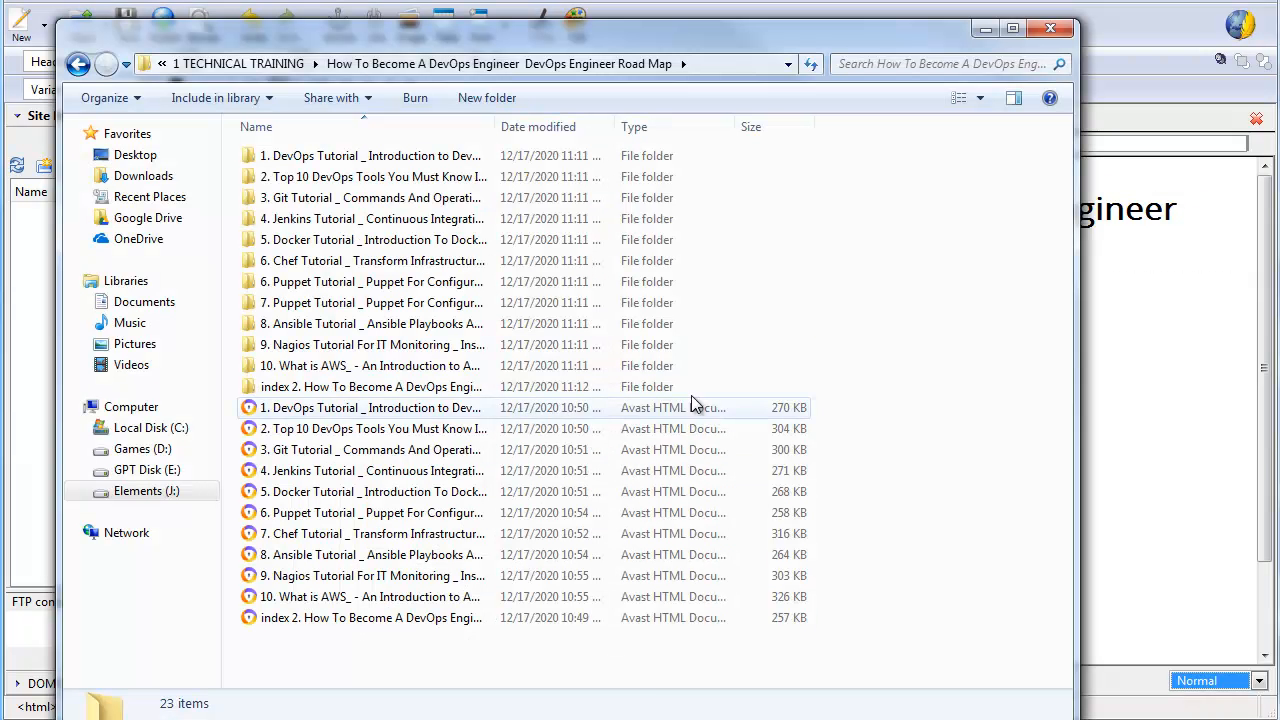
pyautogui.moveTo(640, 43); pyautogui.dragTo(617, 6)
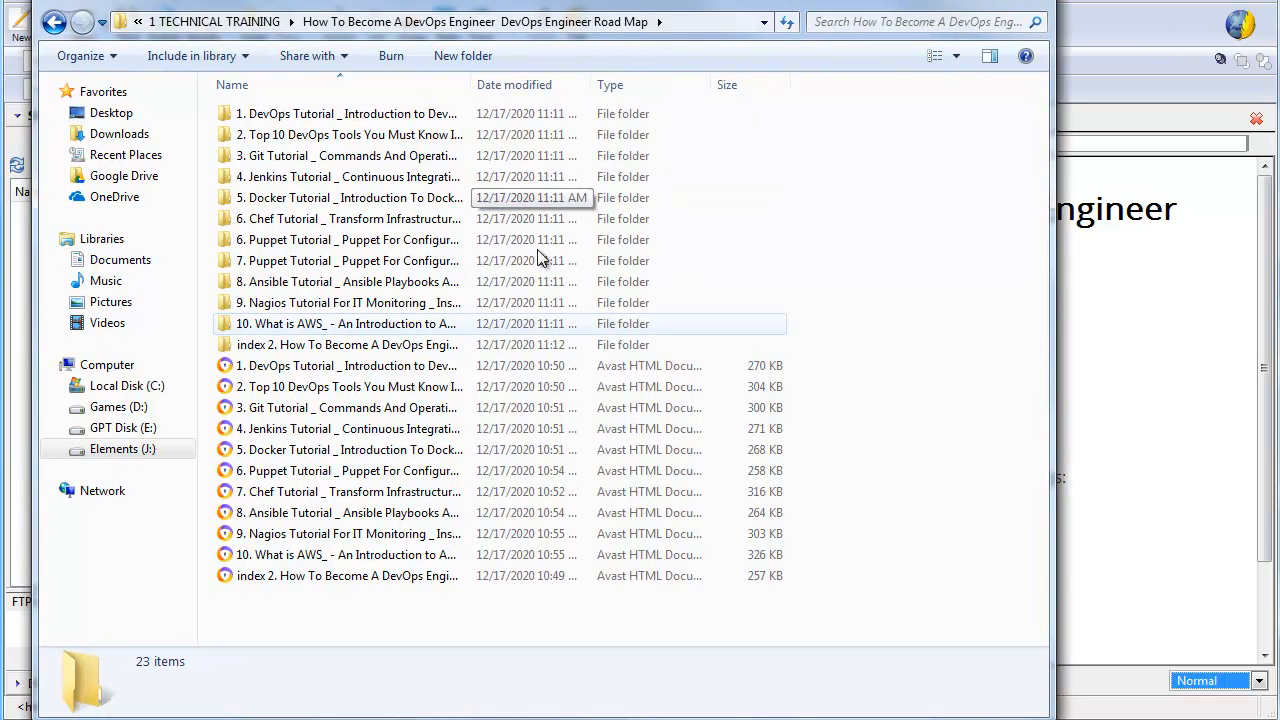
pyautogui.click(370, 580)
pyautogui.rightClick(370, 580)
pyautogui.click(440, 532)
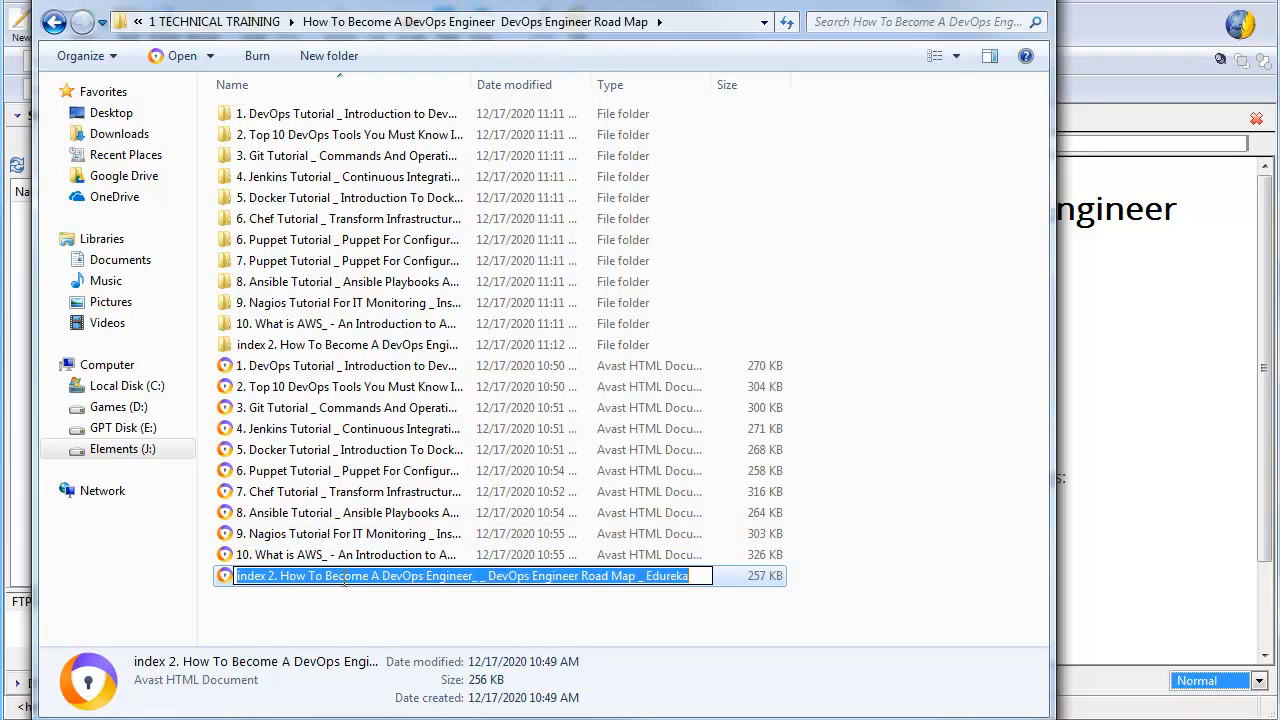
pyautogui.click(1143, 32)
# Start saving the new page under a new name and paste the copied index file name as its page title.
pyautogui.click(29, 2)
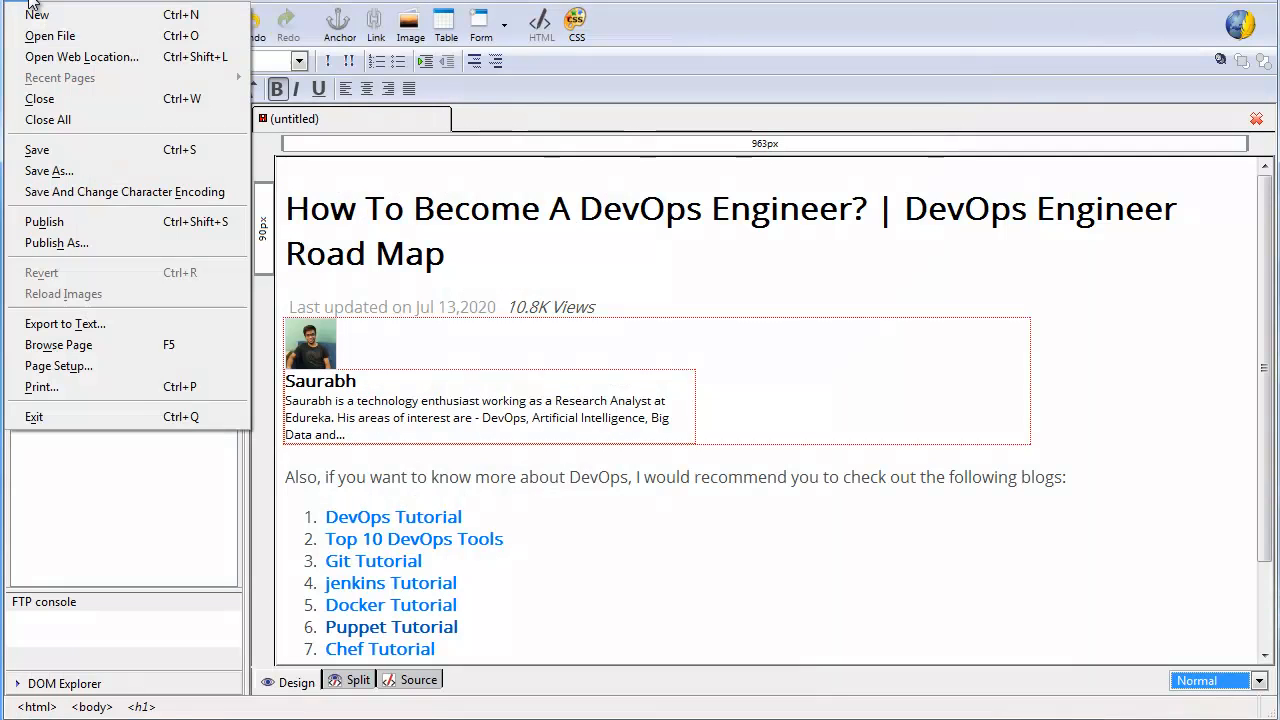
pyautogui.click(75, 167)
pyautogui.hotkey('ctrl', 'v')
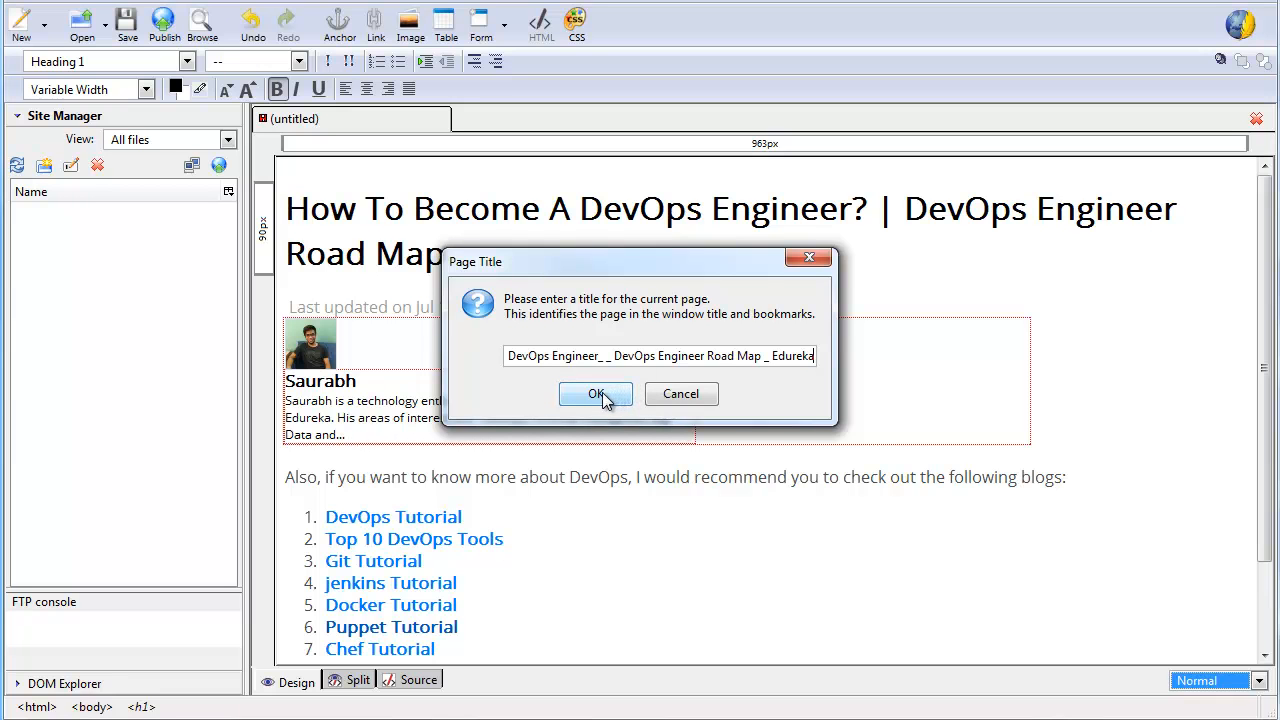
pyautogui.click(596, 399)
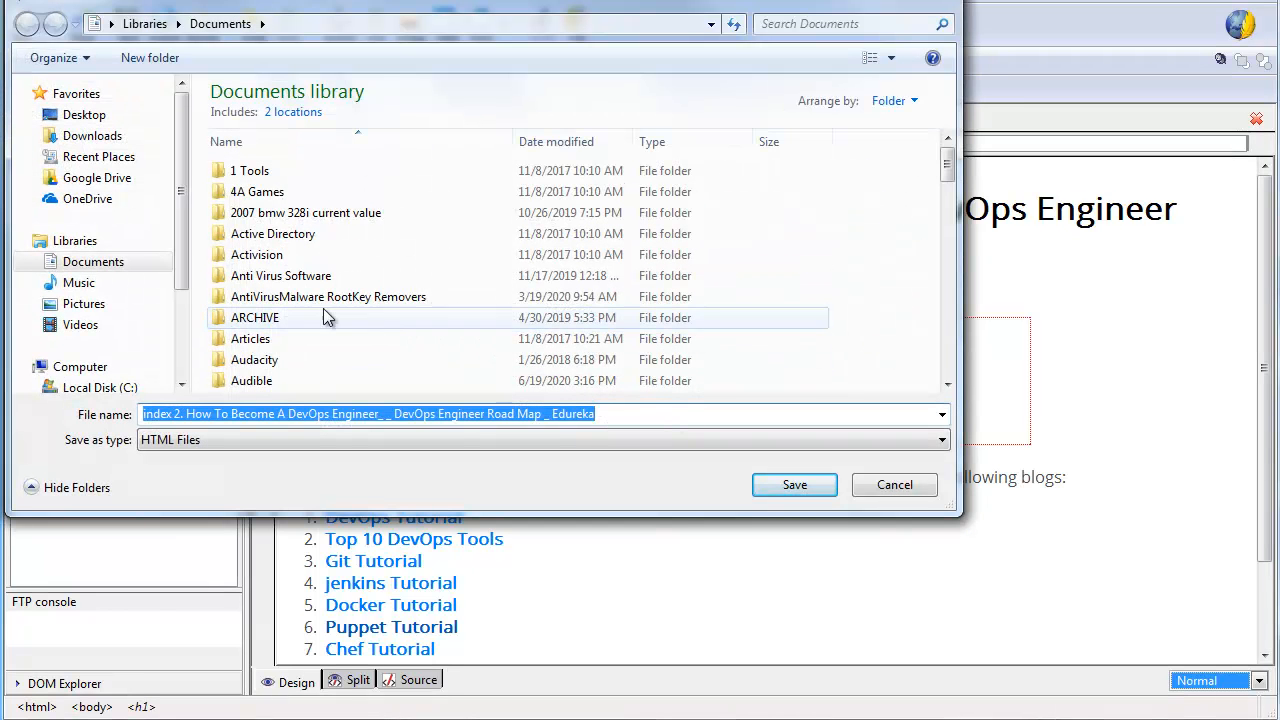
# Save the page in the "How To Become A DevOps Engineer DevOps Engineer Road Map" folder on Elements (J:), replacing the existing "index 2." HTML file.
pyautogui.moveTo(180, 290); pyautogui.dragTo(171, 357)
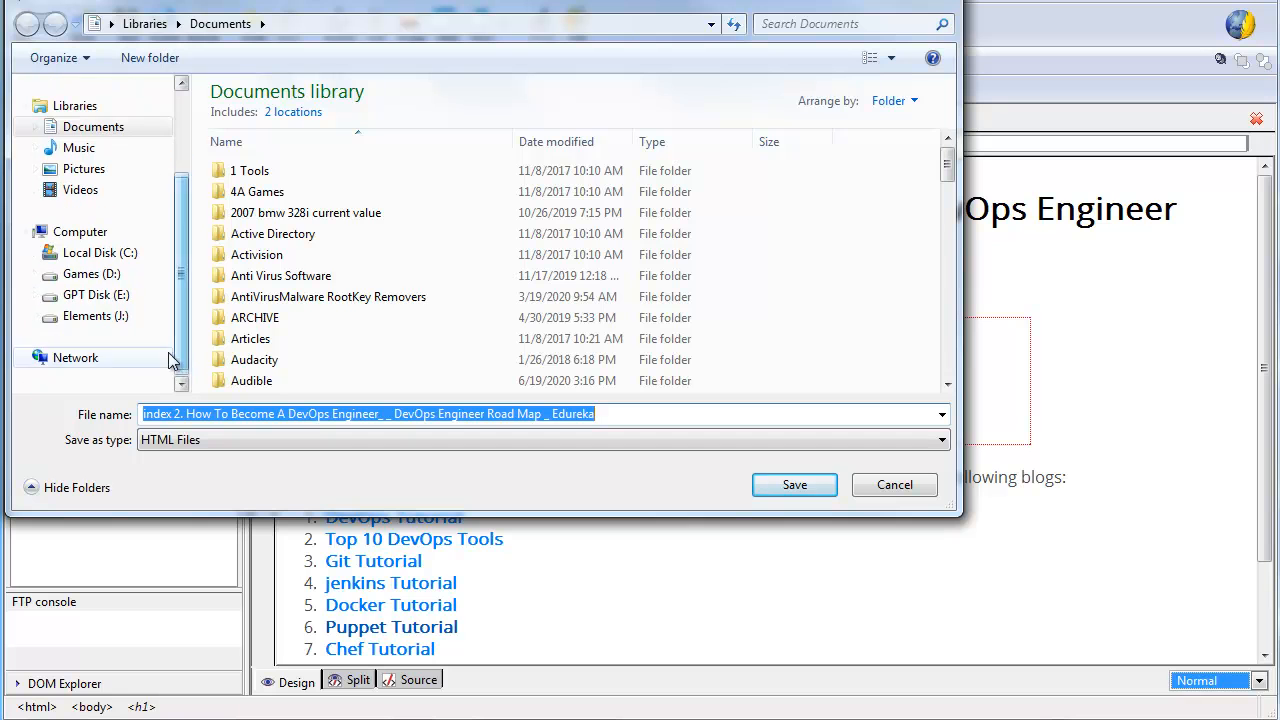
pyautogui.click(95, 316)
pyautogui.doubleClick(314, 178)
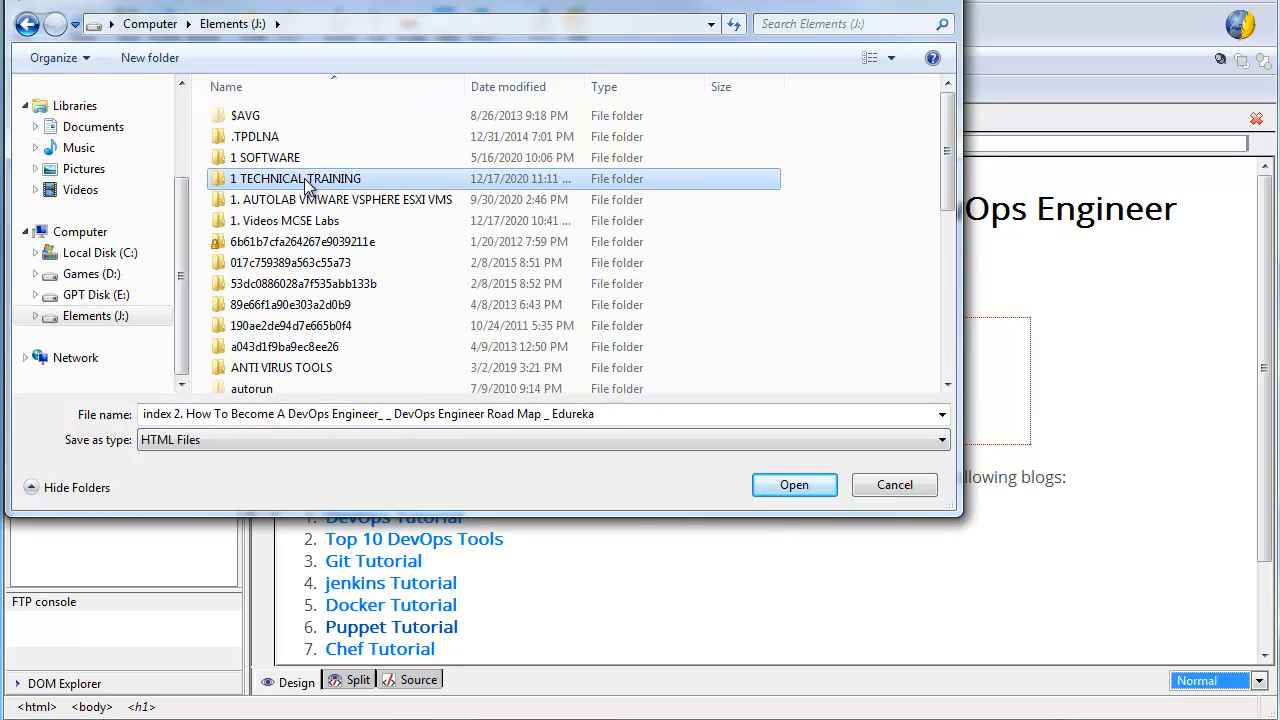
pyautogui.click(323, 116)
pyautogui.doubleClick(323, 116)
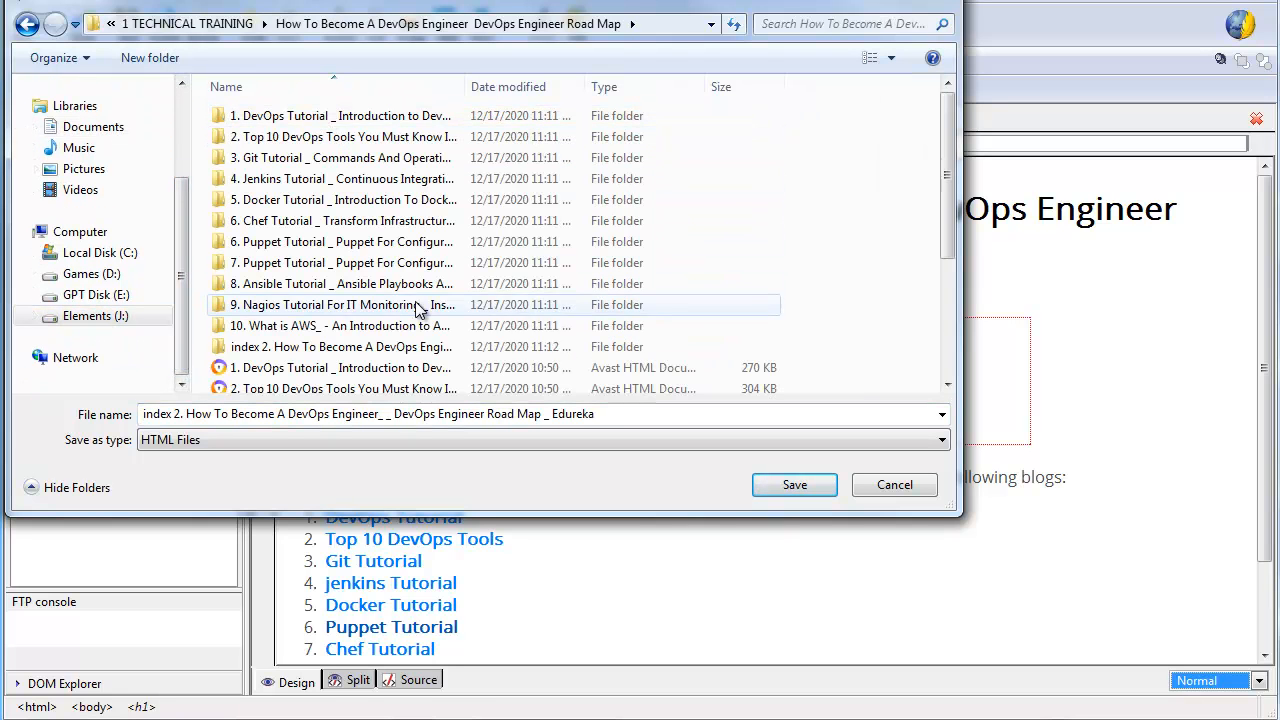
pyautogui.scroll(-3, 398, 338)
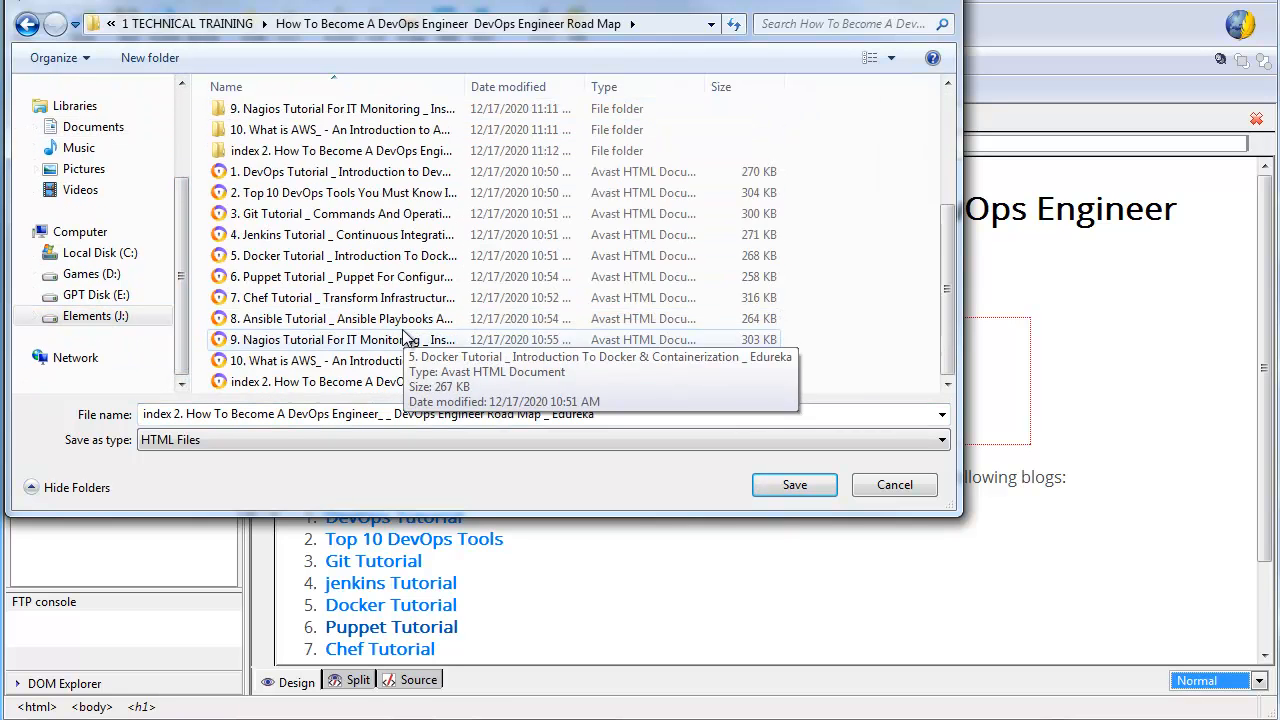
pyautogui.click(333, 388)
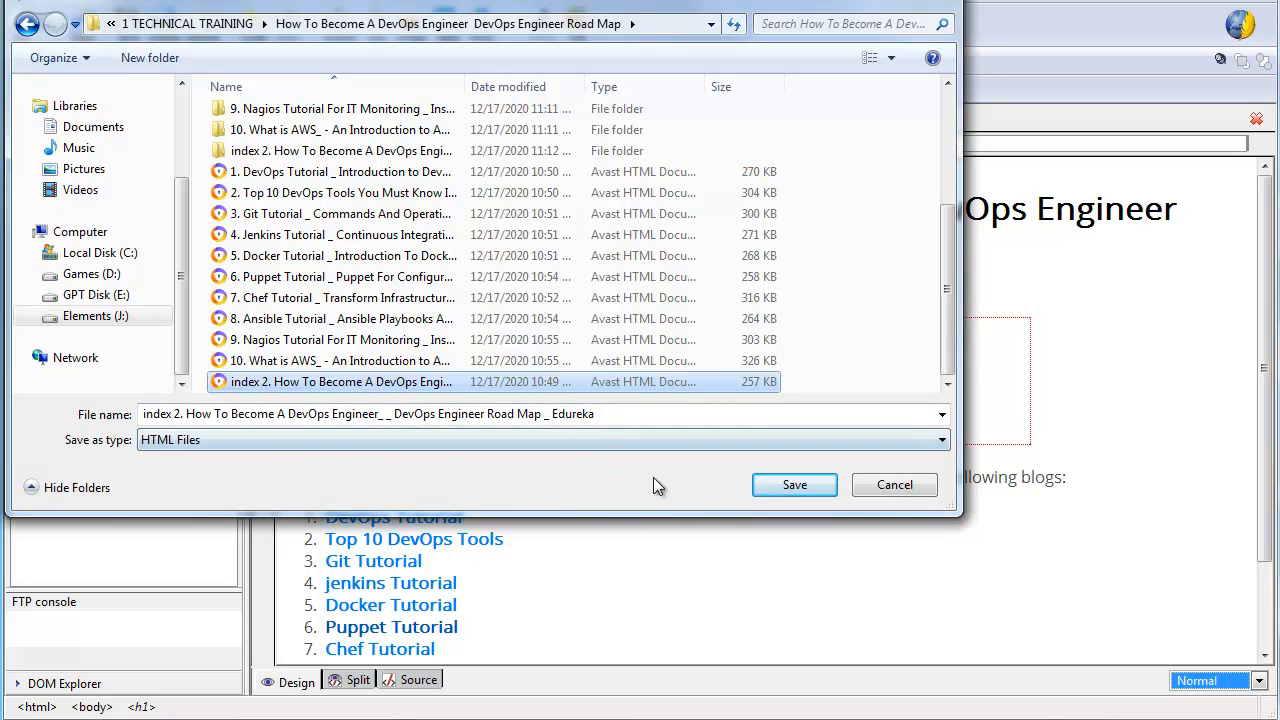
pyautogui.click(800, 487)
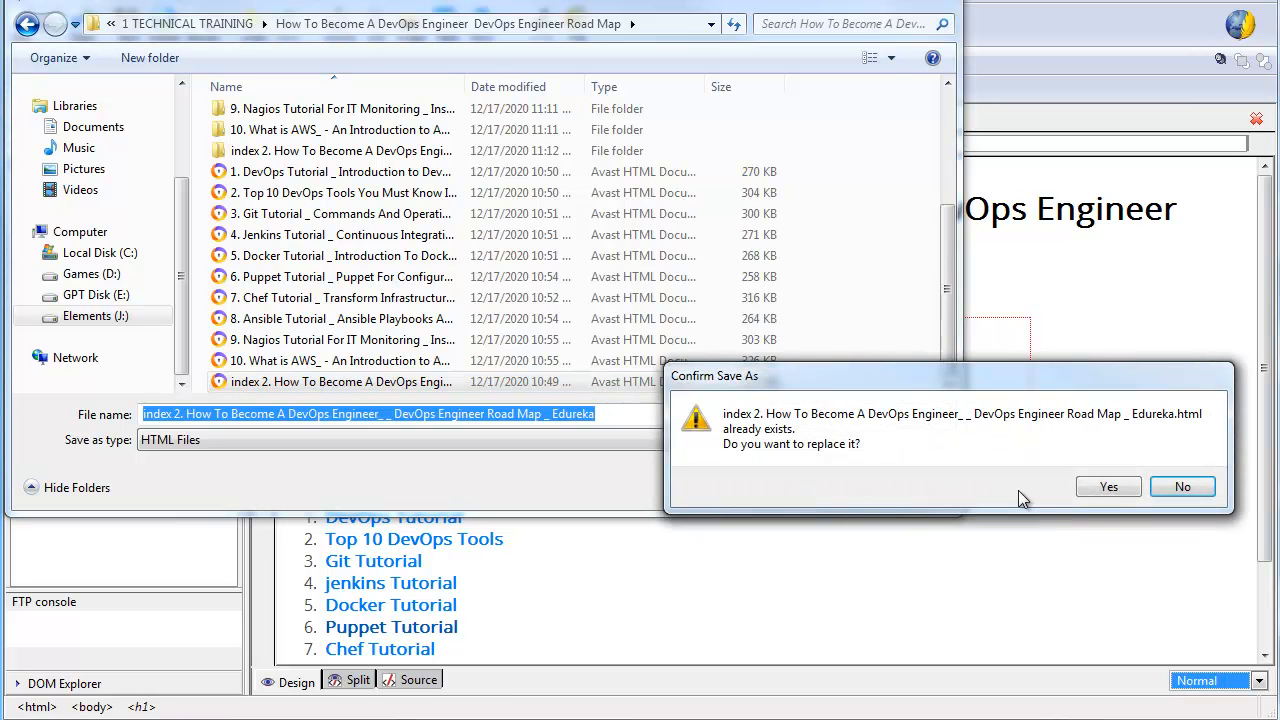
pyautogui.click(1100, 490)
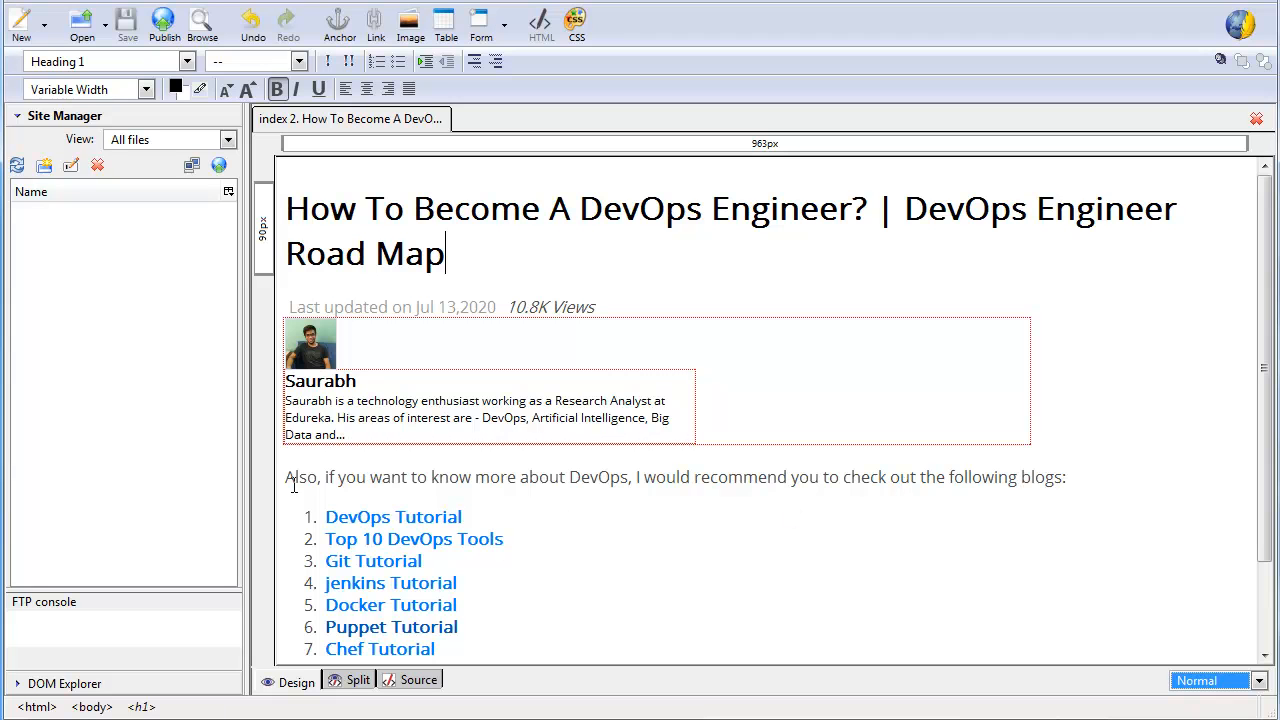
# Delete the "Also, if you want to know more about DevOps" sentence above the numbered list.
pyautogui.moveTo(287, 480); pyautogui.dragTo(1072, 498)
pyautogui.press('Delete')
pyautogui.press('BackSpace')
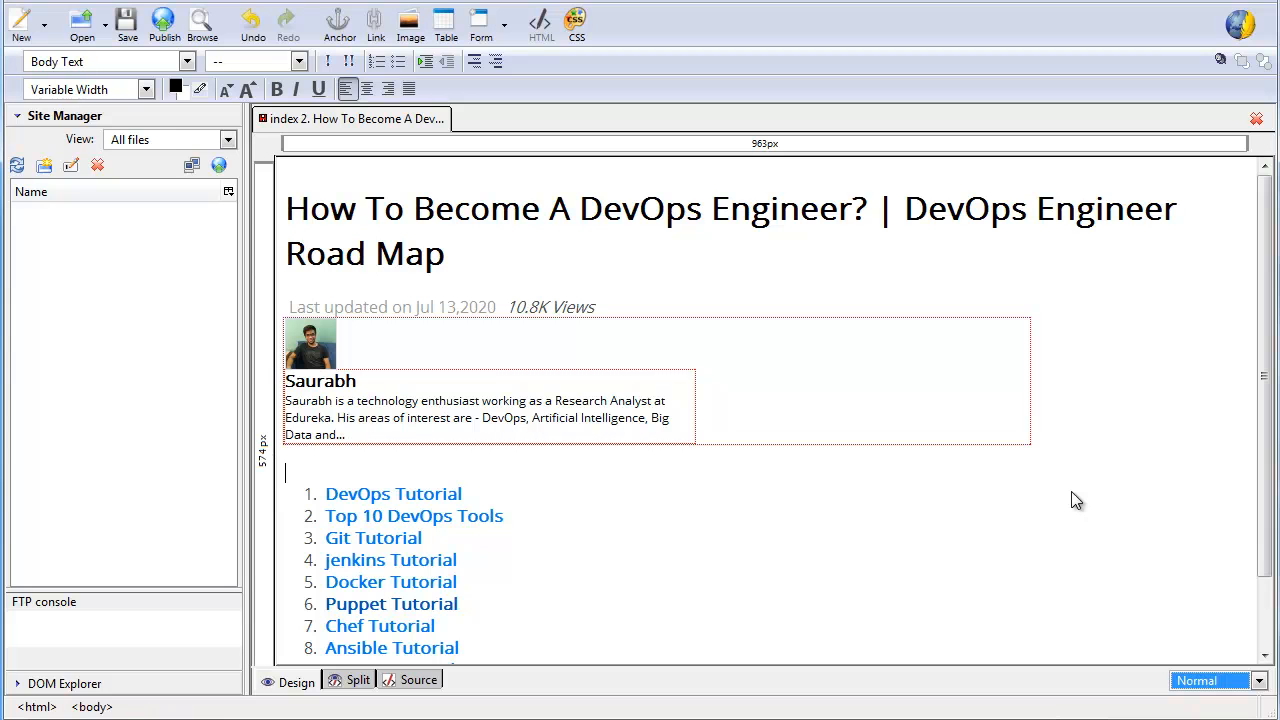
# Point the "DevOps Tutorial" list link to the local file "1. DevOps Tutorial _ Introduction to DevOps _ Edureka".
pyautogui.tripleClick(407, 494)
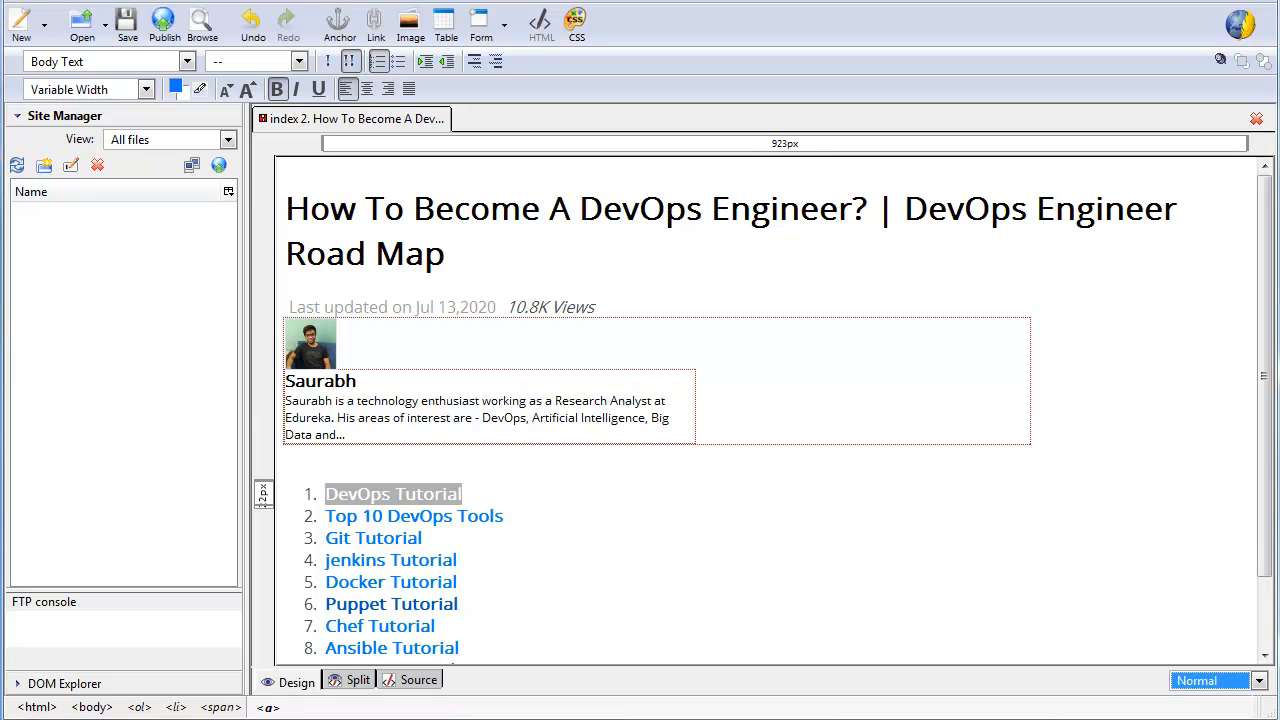
pyautogui.click(541, 498)
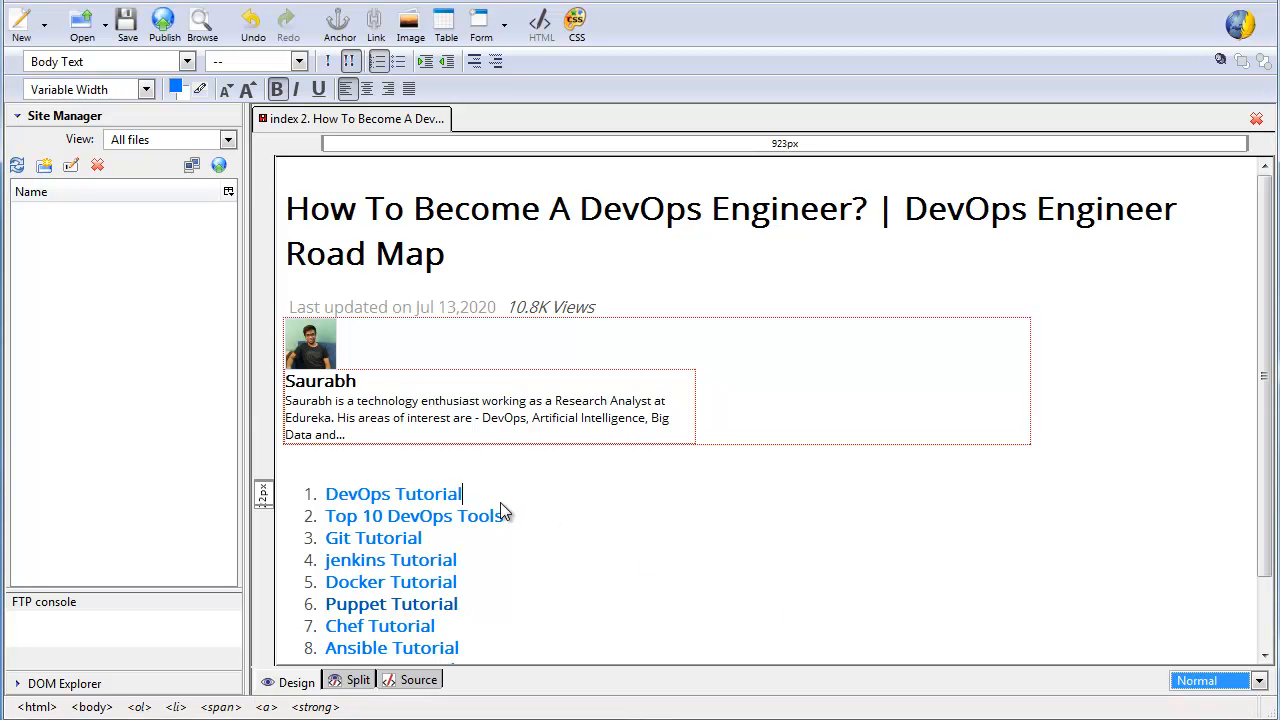
pyautogui.click(358, 496)
pyautogui.click(375, 27)
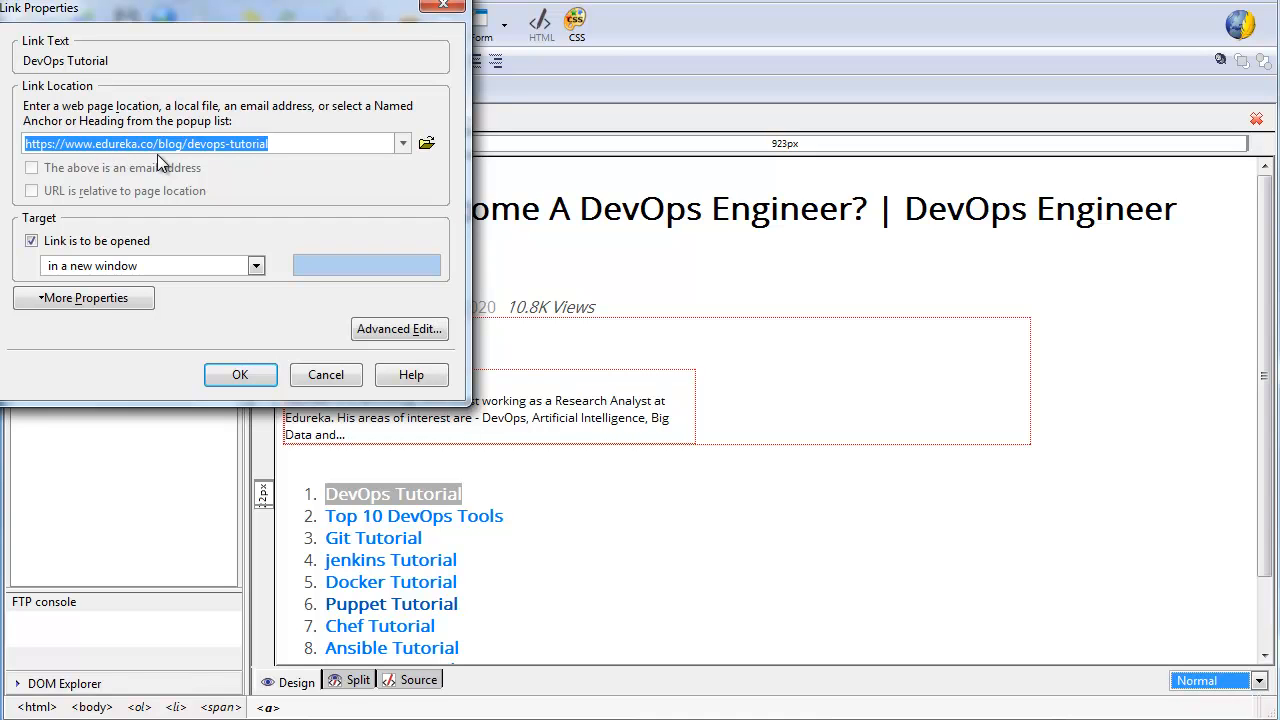
pyautogui.click(427, 145)
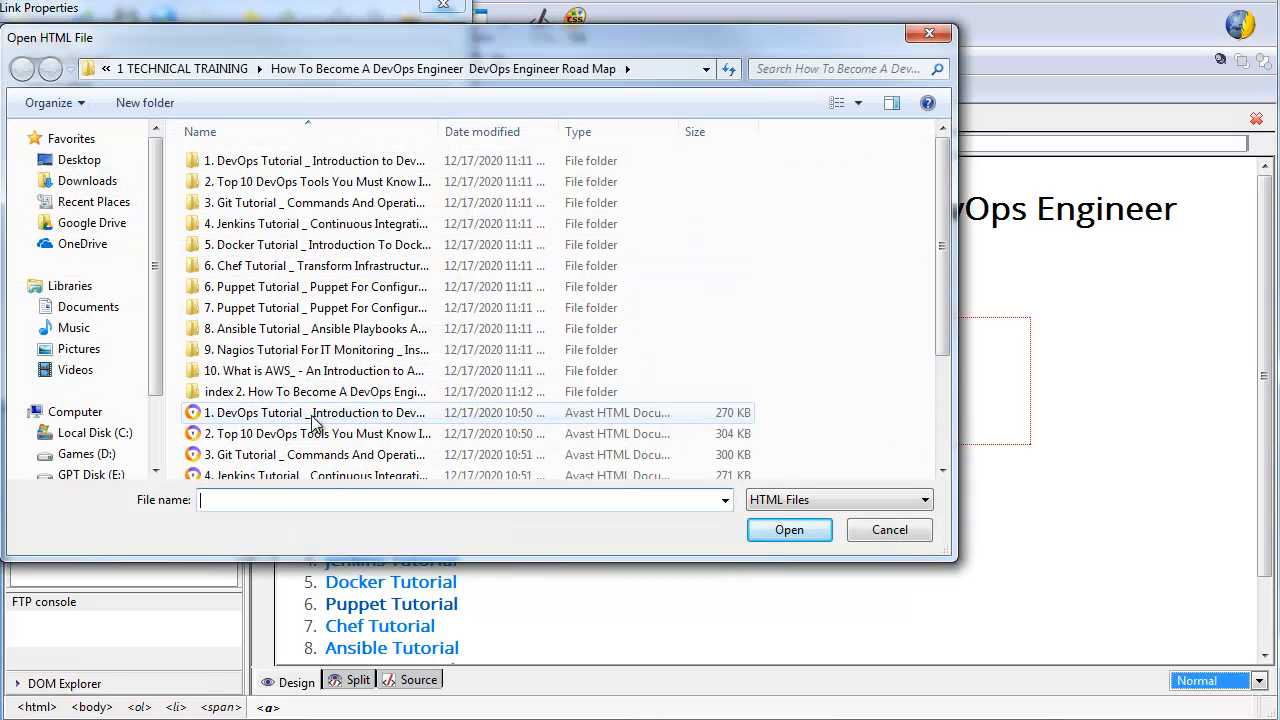
pyautogui.doubleClick(321, 413)
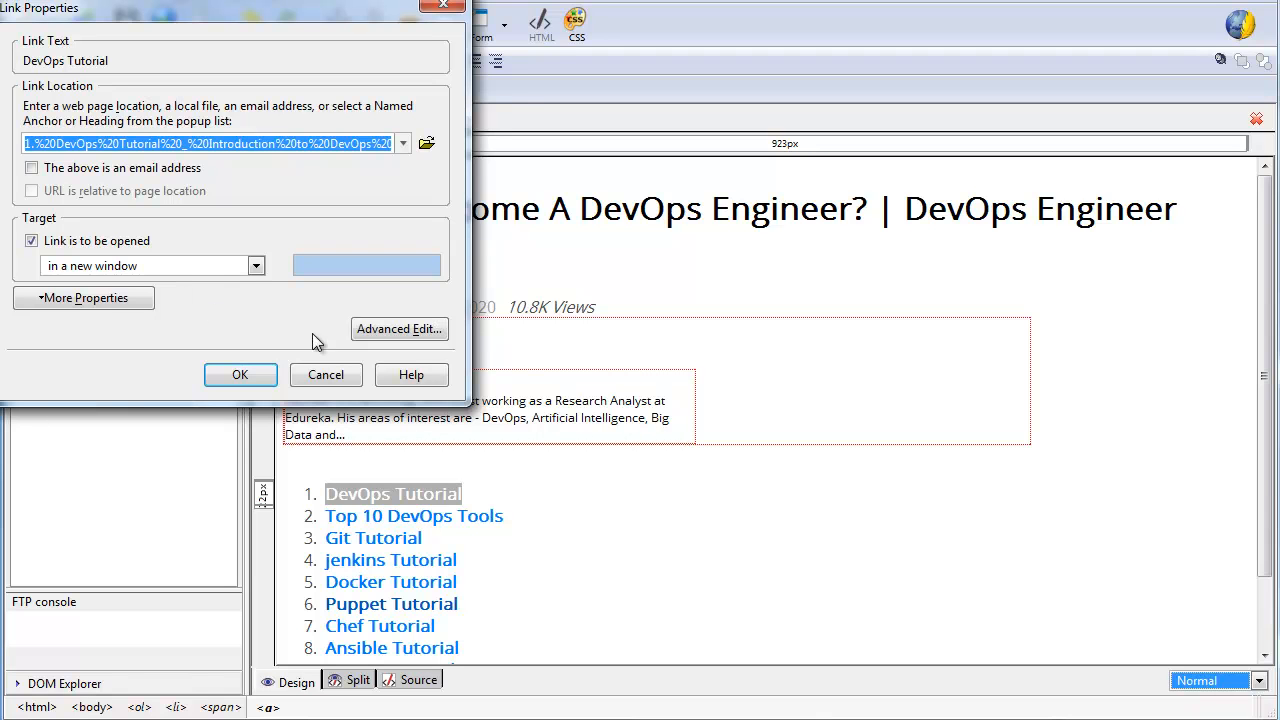
pyautogui.click(143, 306)
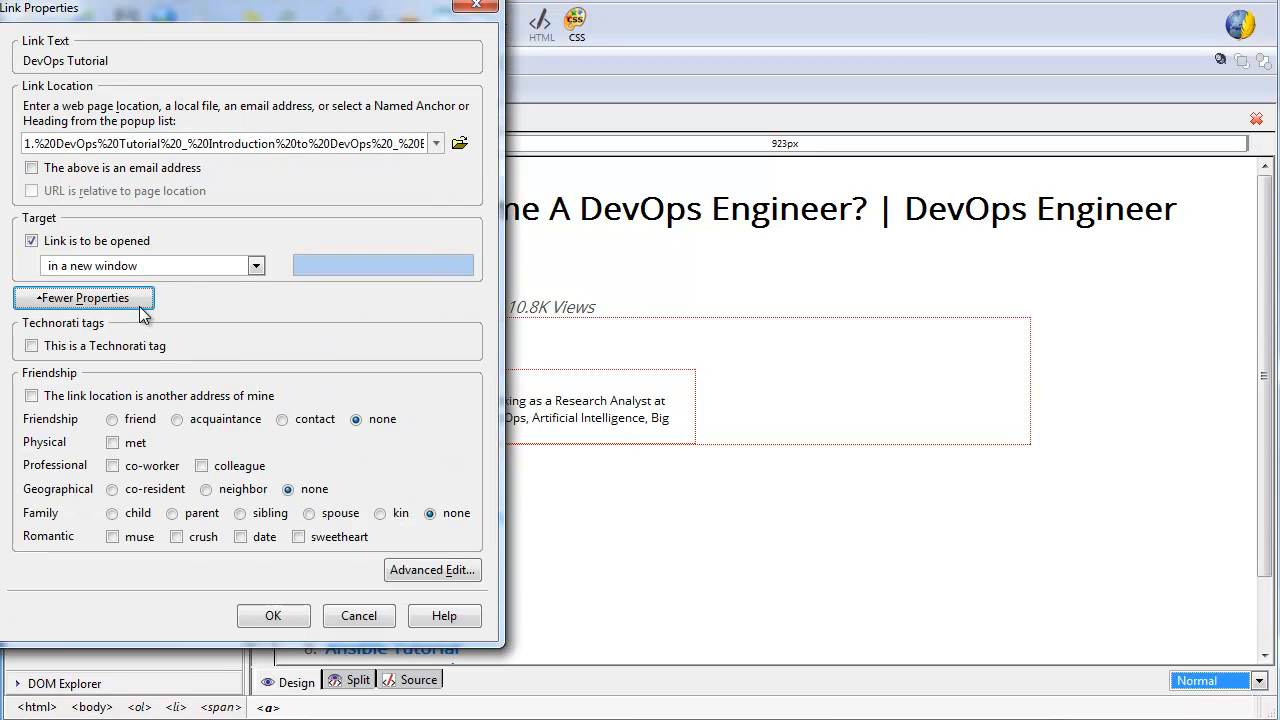
pyautogui.click(145, 300)
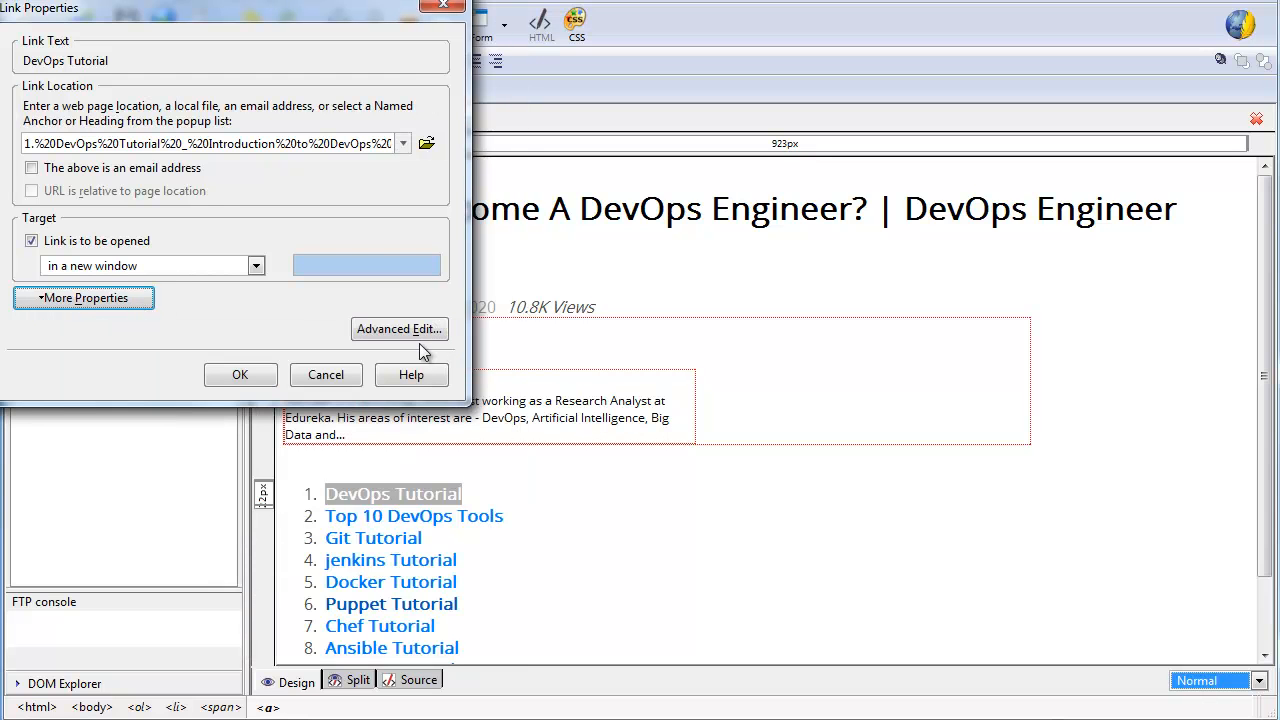
pyautogui.click(220, 376)
# Point the "Top 10 DevOps Tools" link to the local file "2. Top 10 DevOps Tools You Must Know In 2020 _ Edureka".
pyautogui.click(409, 516)
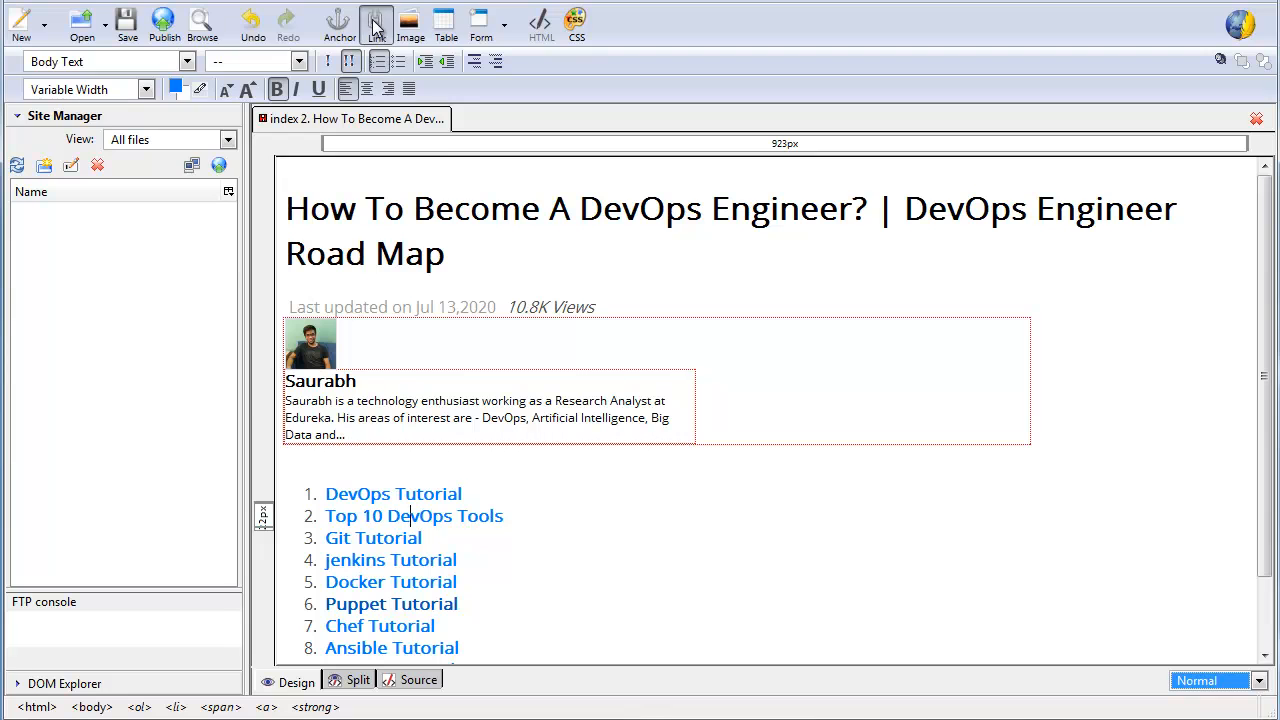
pyautogui.click(376, 28)
pyautogui.click(432, 142)
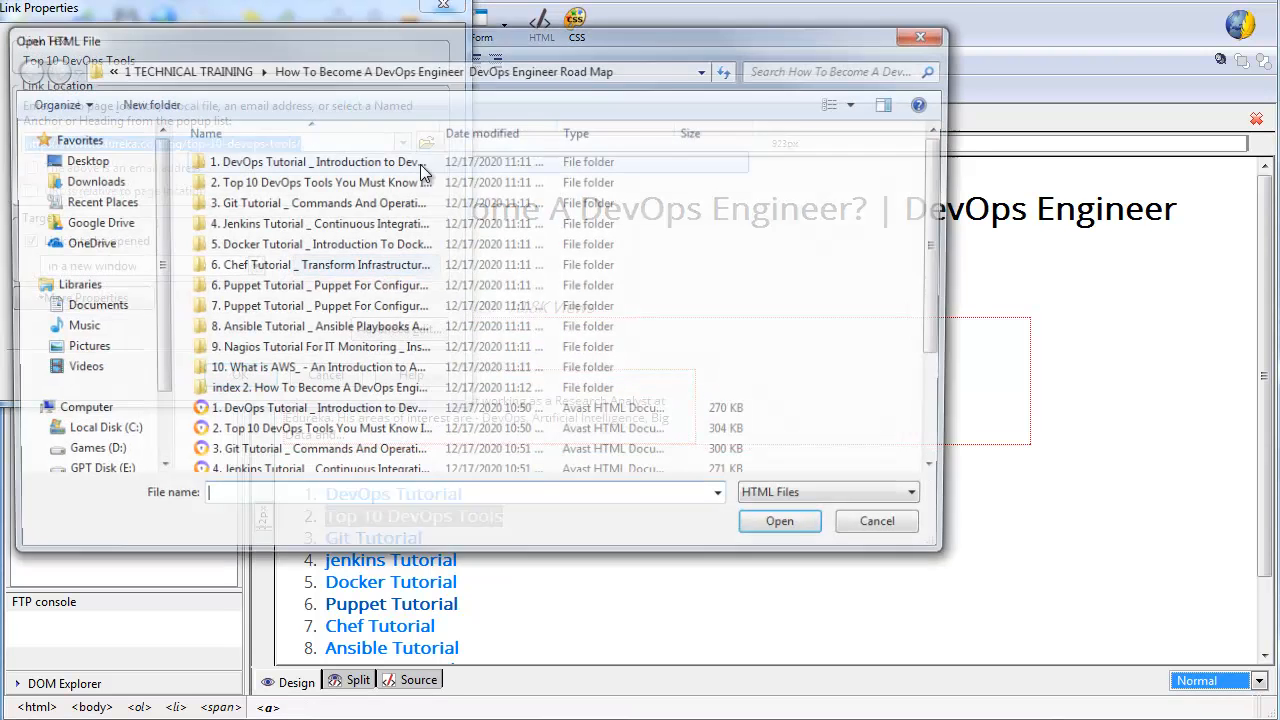
pyautogui.click(288, 433)
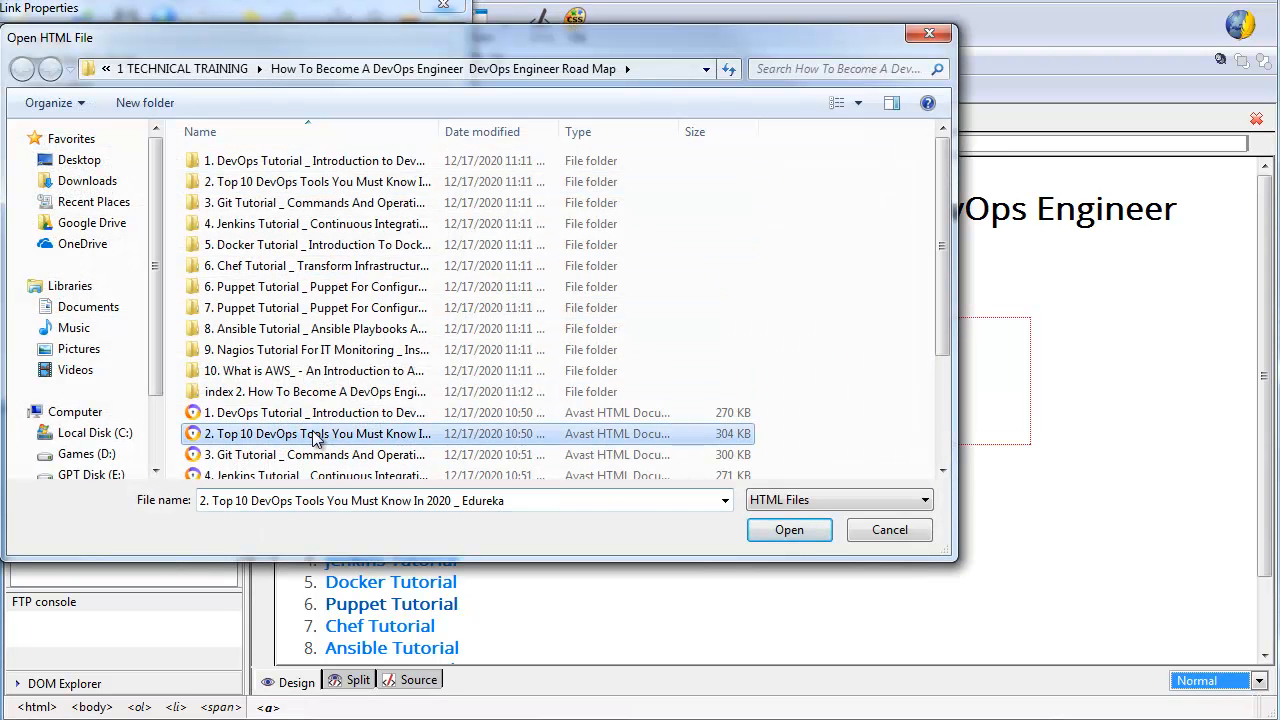
pyautogui.click(789, 530)
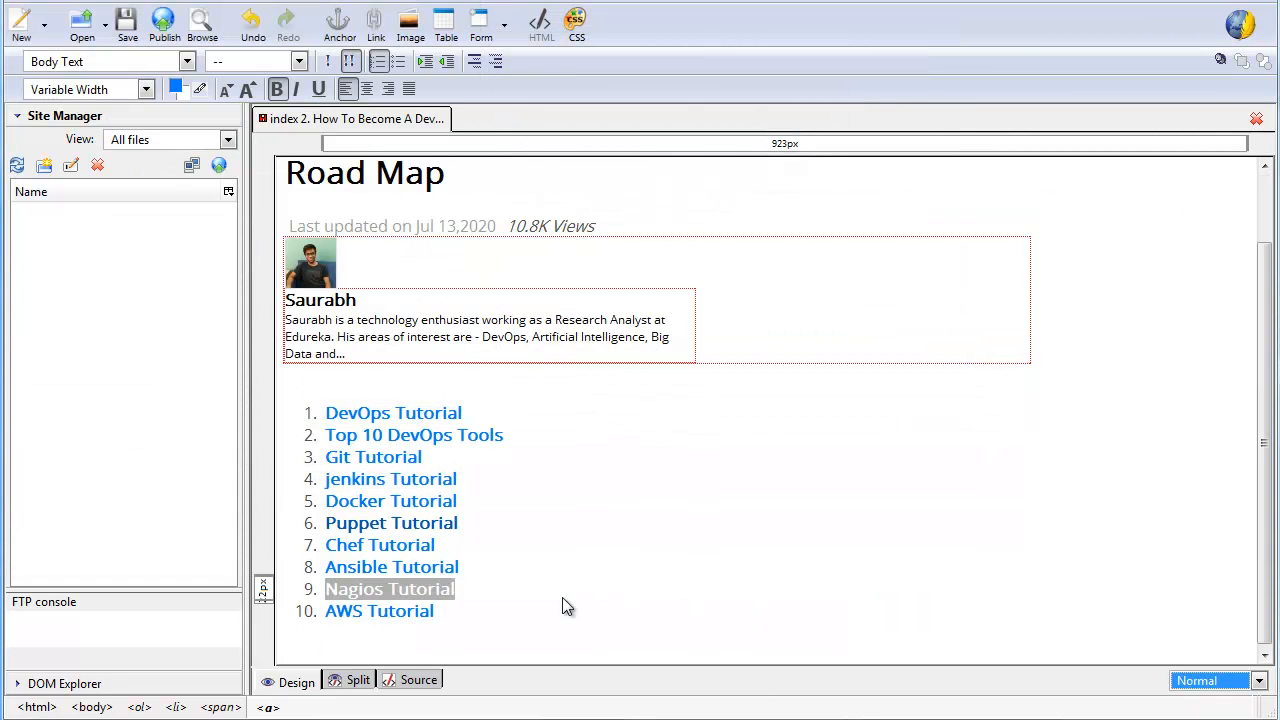
# Link "AWS Tutorial" to the local file "10. What is AWS_ - An Introduction to Amazon Web Services _ Edureka" and save the page.
pyautogui.rightClick(389, 613)
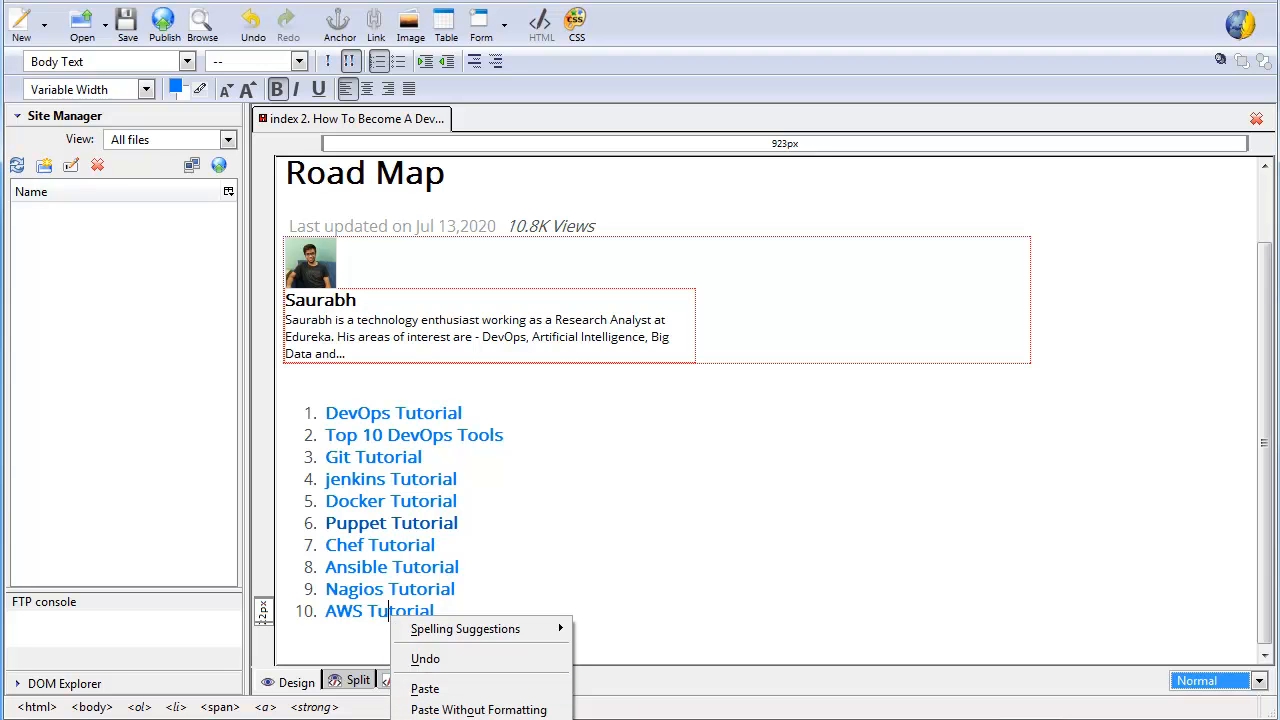
pyautogui.click(460, 718)
pyautogui.click(428, 144)
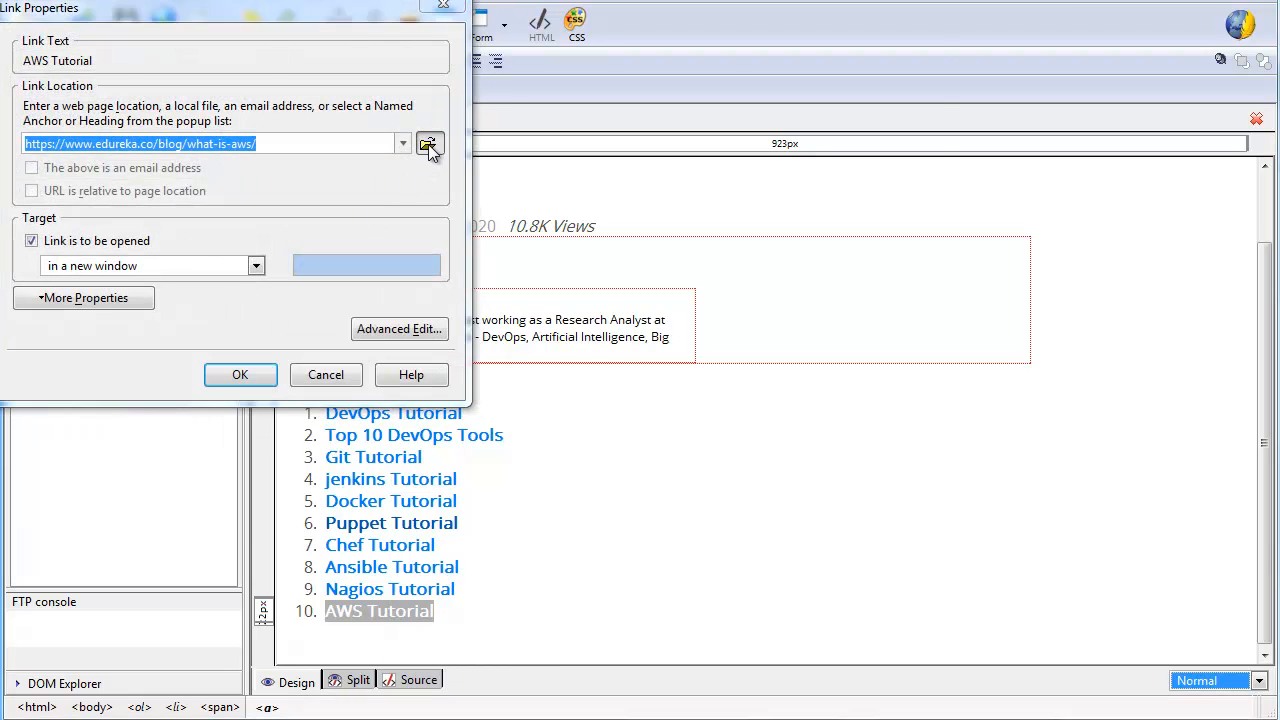
pyautogui.click(362, 356)
pyautogui.scroll(-3, 363, 362)
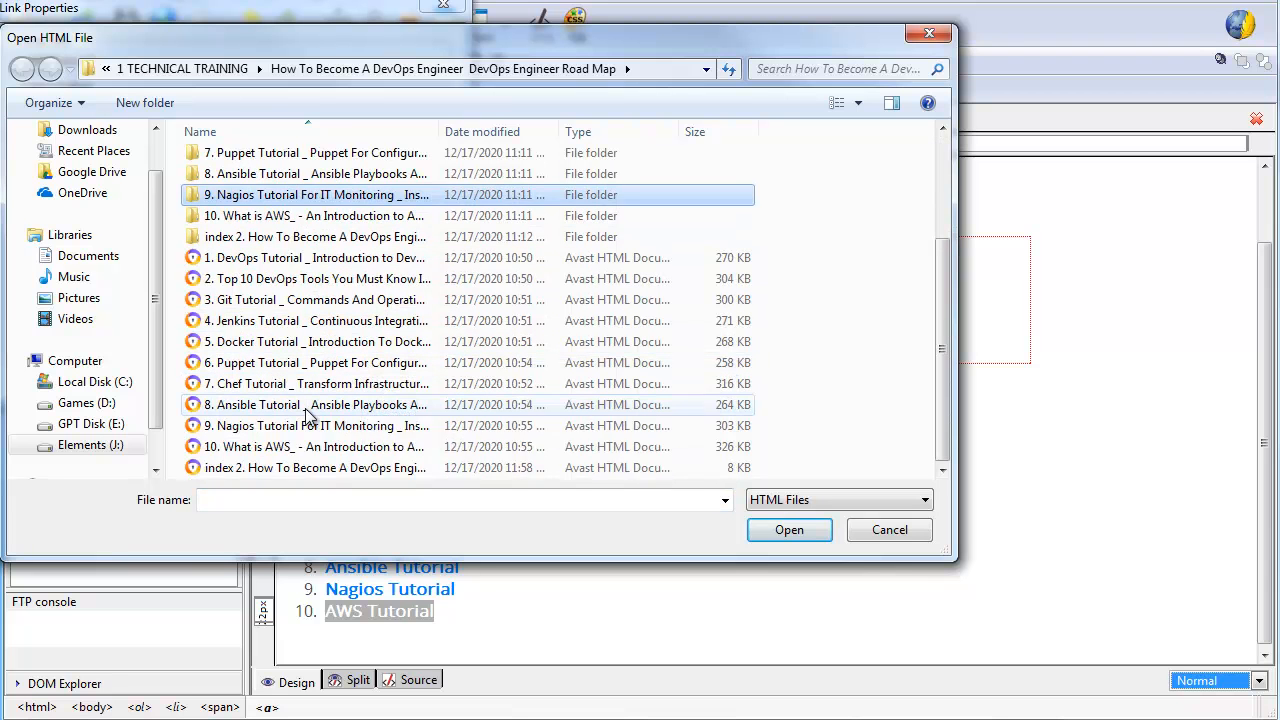
pyautogui.click(312, 447)
pyautogui.click(782, 535)
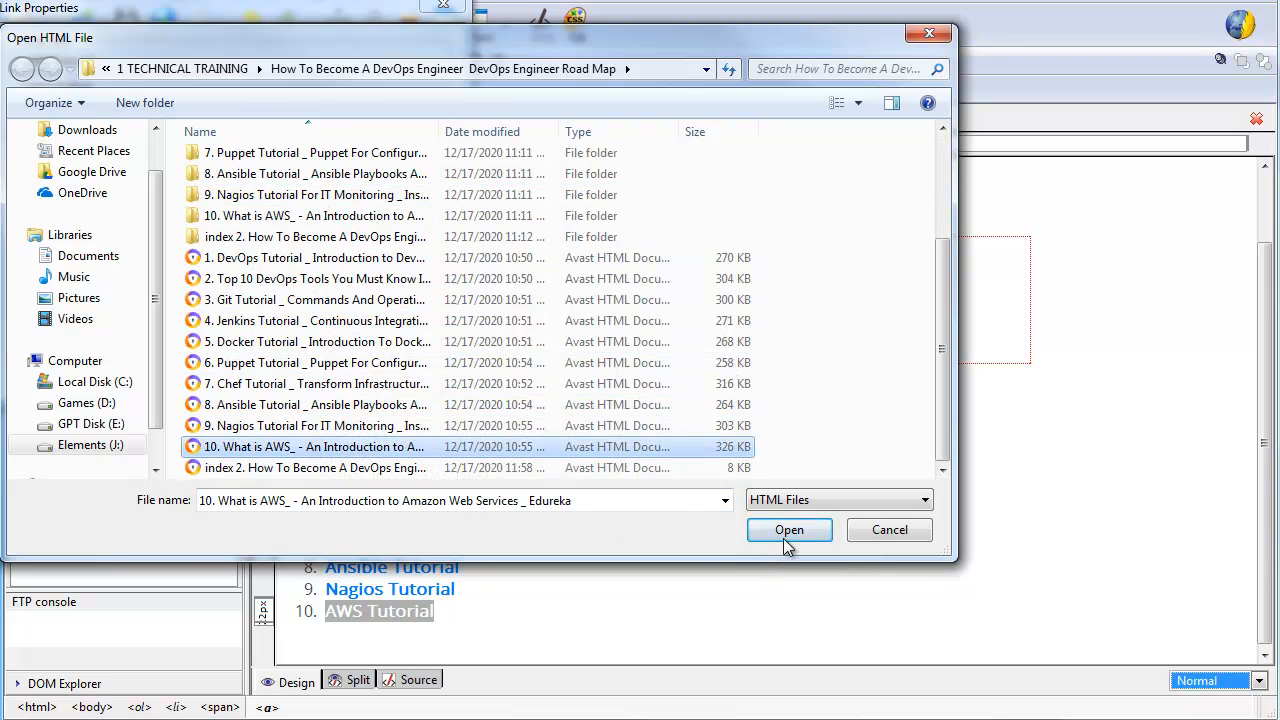
pyautogui.click(246, 374)
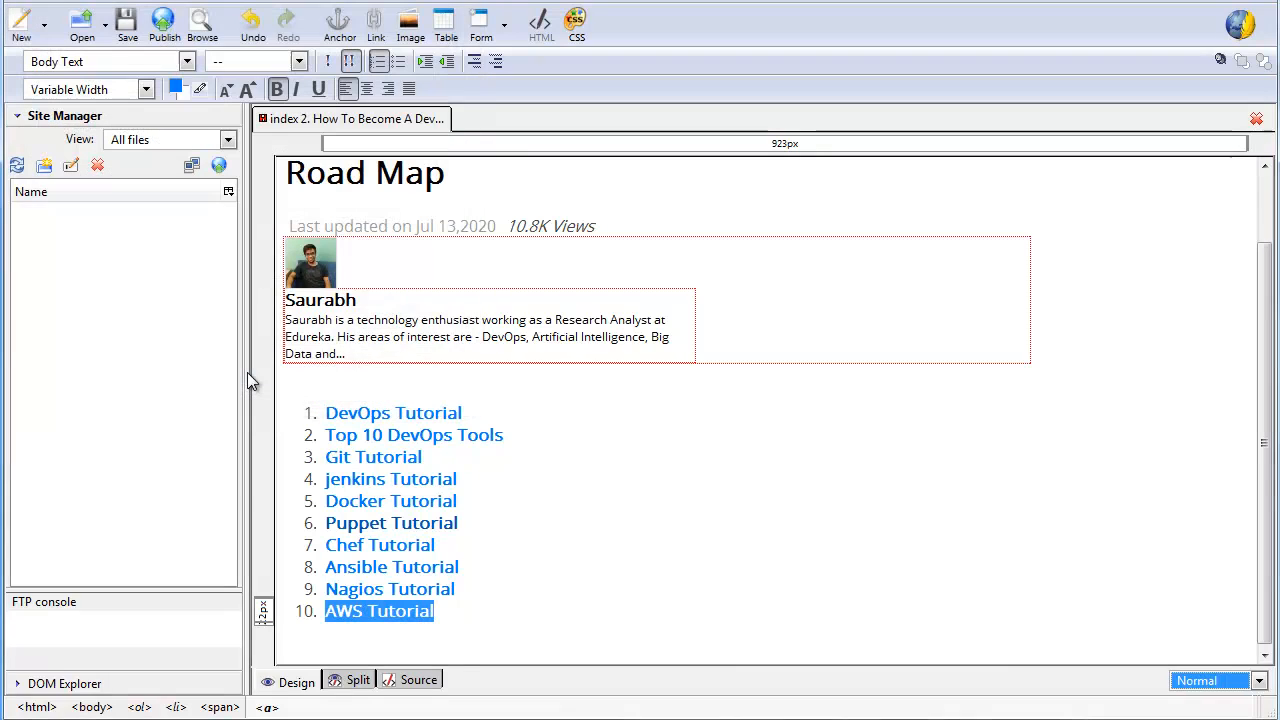
pyautogui.click(127, 30)
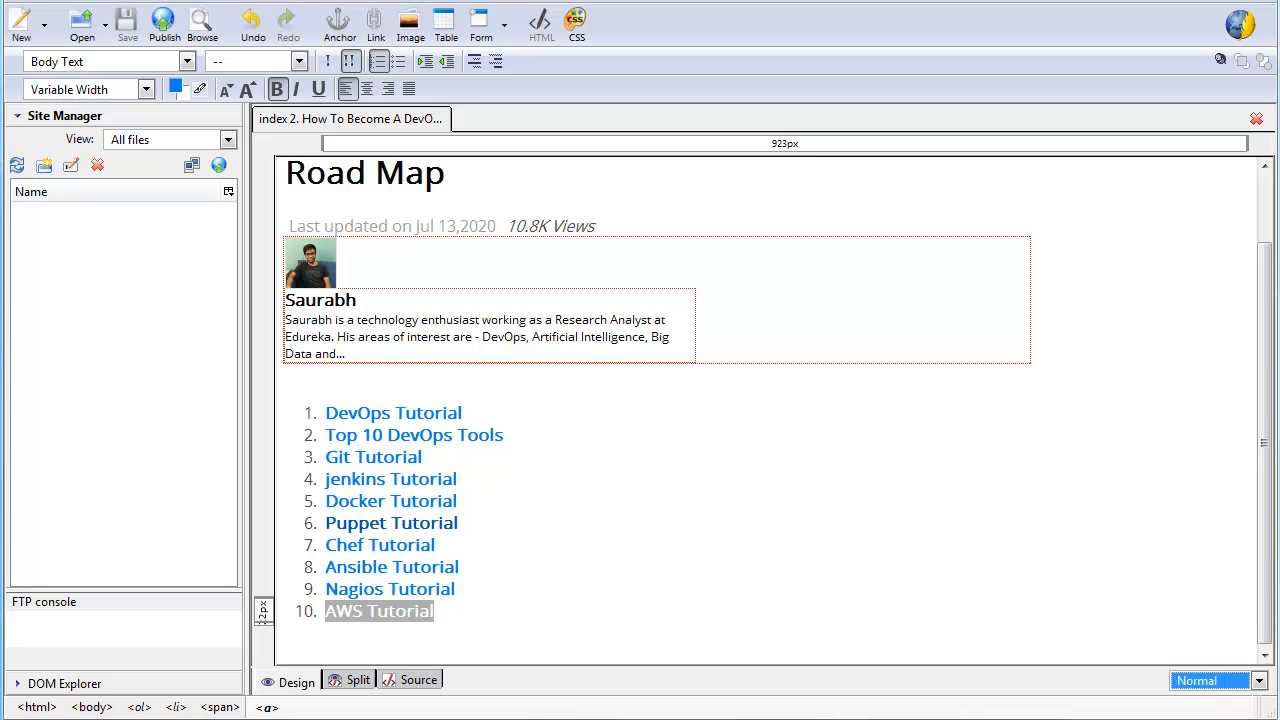
# Switch to Explorer and open the saved "index 2. How To Become A DevOps Engineer" HTML file in the browser.
pyautogui.hotkey('alt', 'Tab')
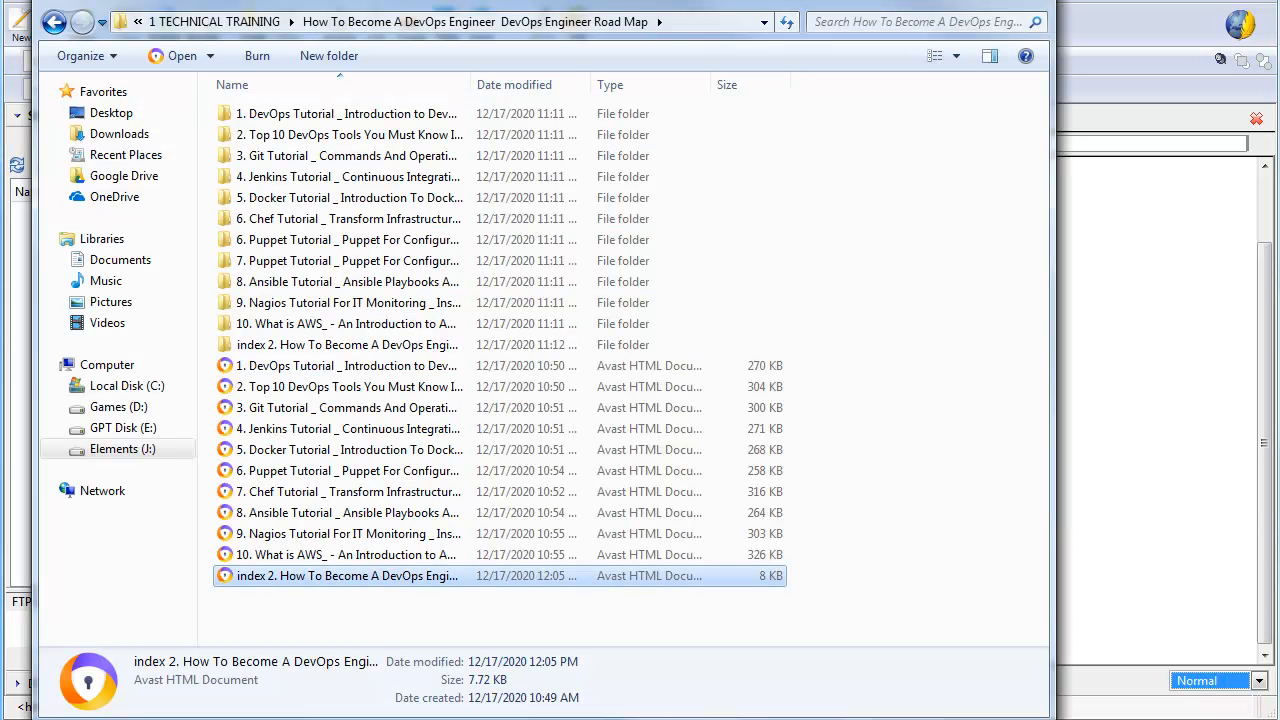
pyautogui.click(368, 628)
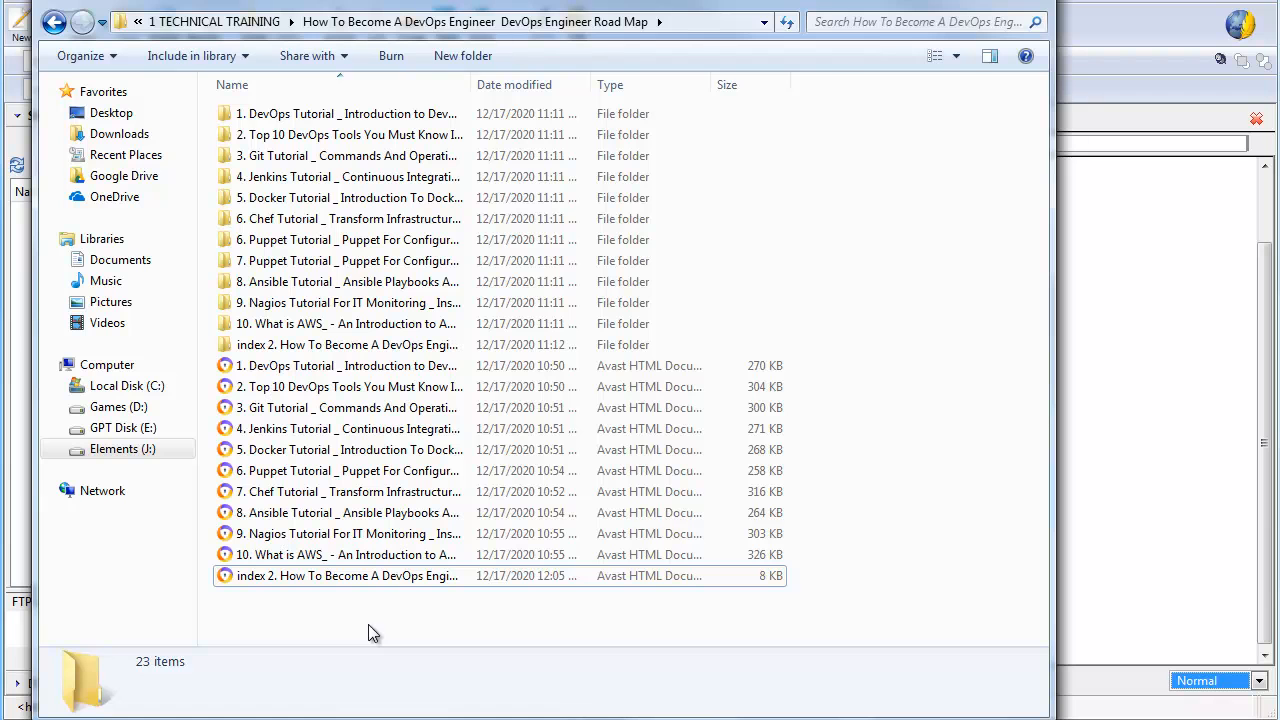
pyautogui.doubleClick(292, 582)
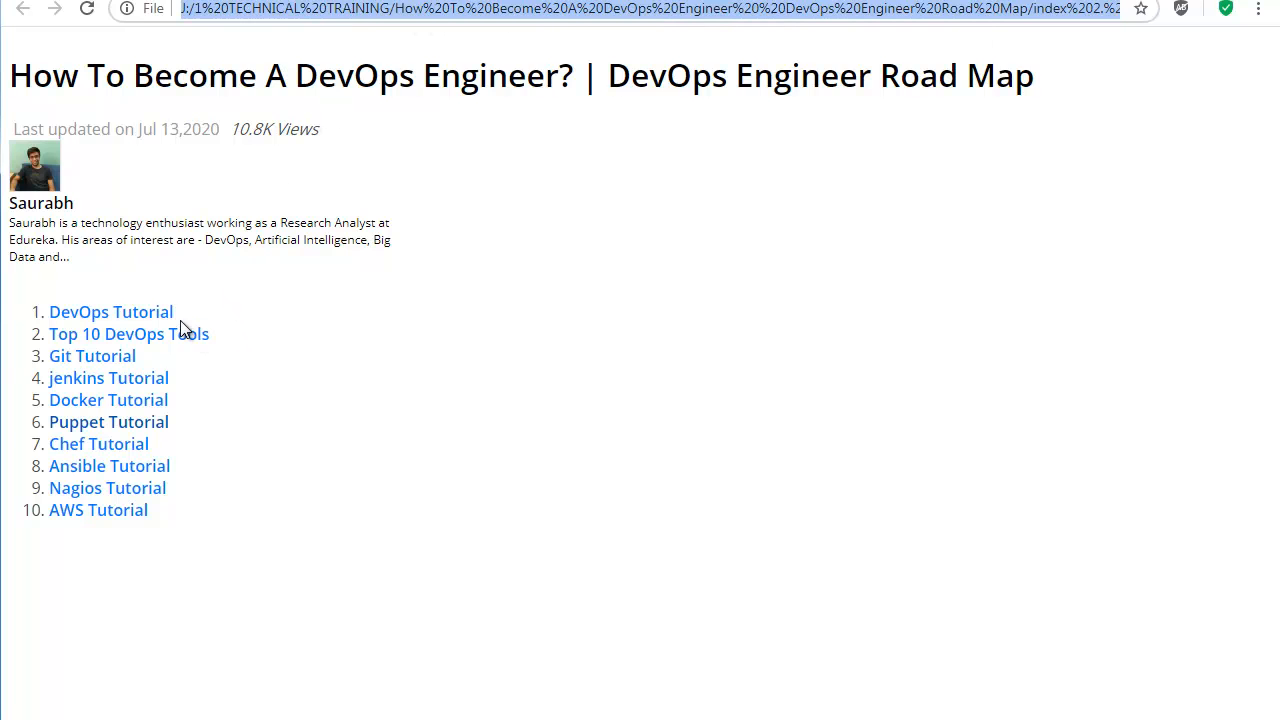
# Test the DevOps Tutorial, Top 10 DevOps Tools, Git Tutorial and jenkins Tutorial links one by one, closing each opened page to return to the index.
pyautogui.click(130, 320)
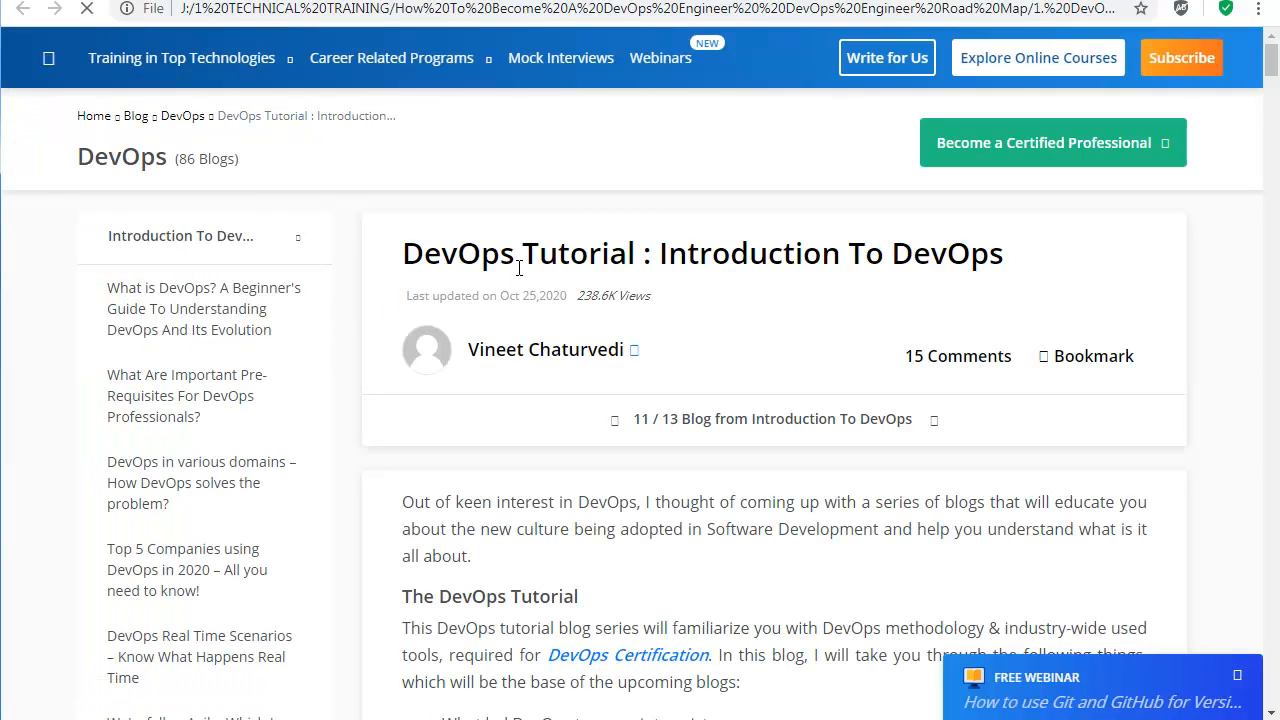
pyautogui.click(400, 0)
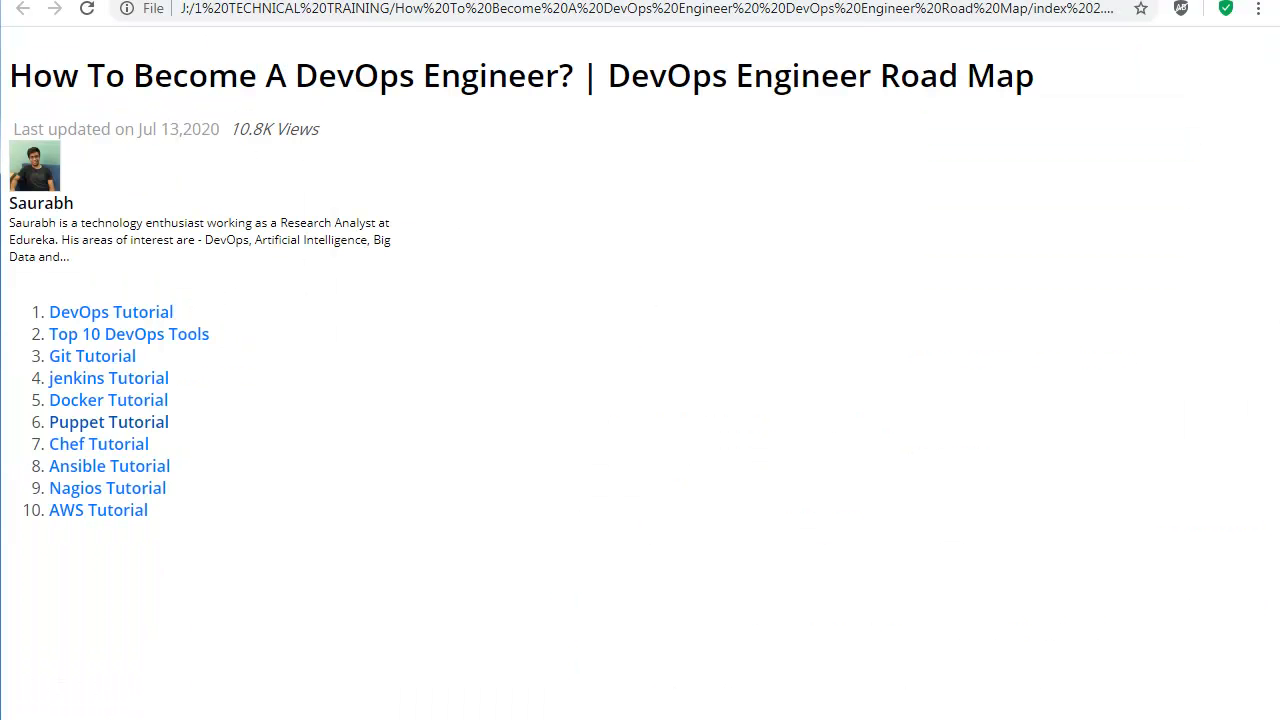
pyautogui.click(150, 336)
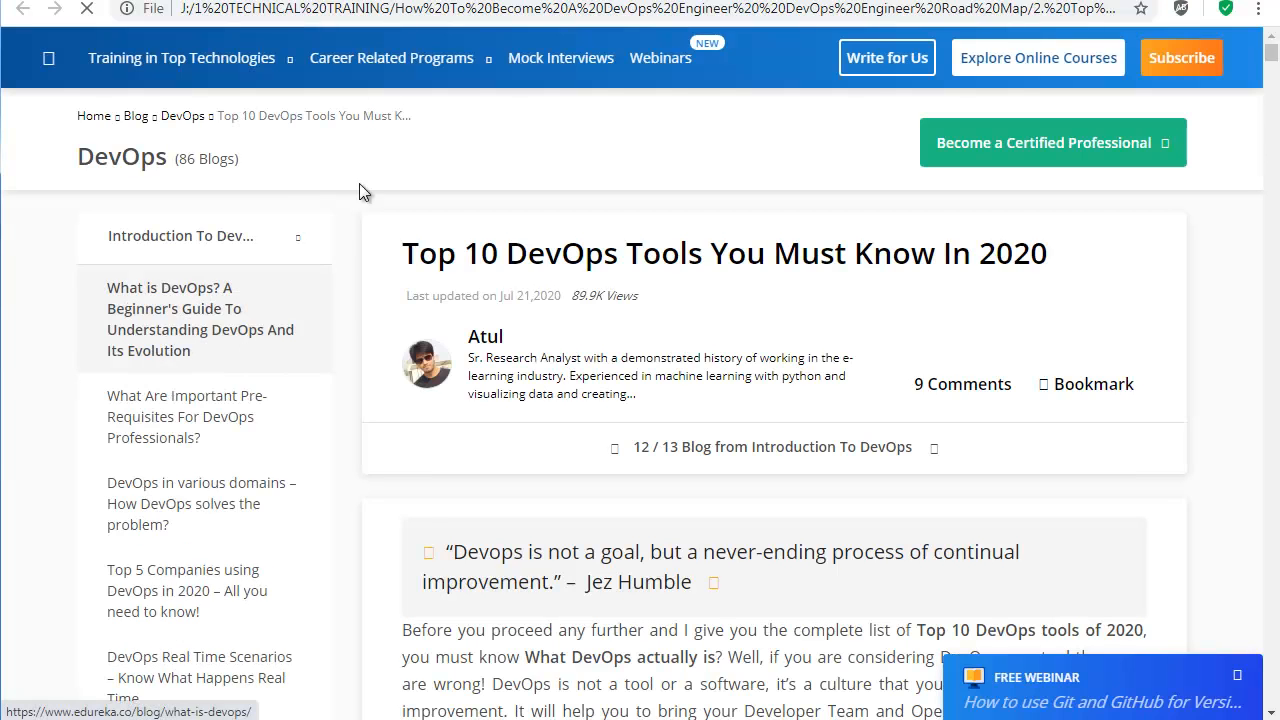
pyautogui.click(330, 0)
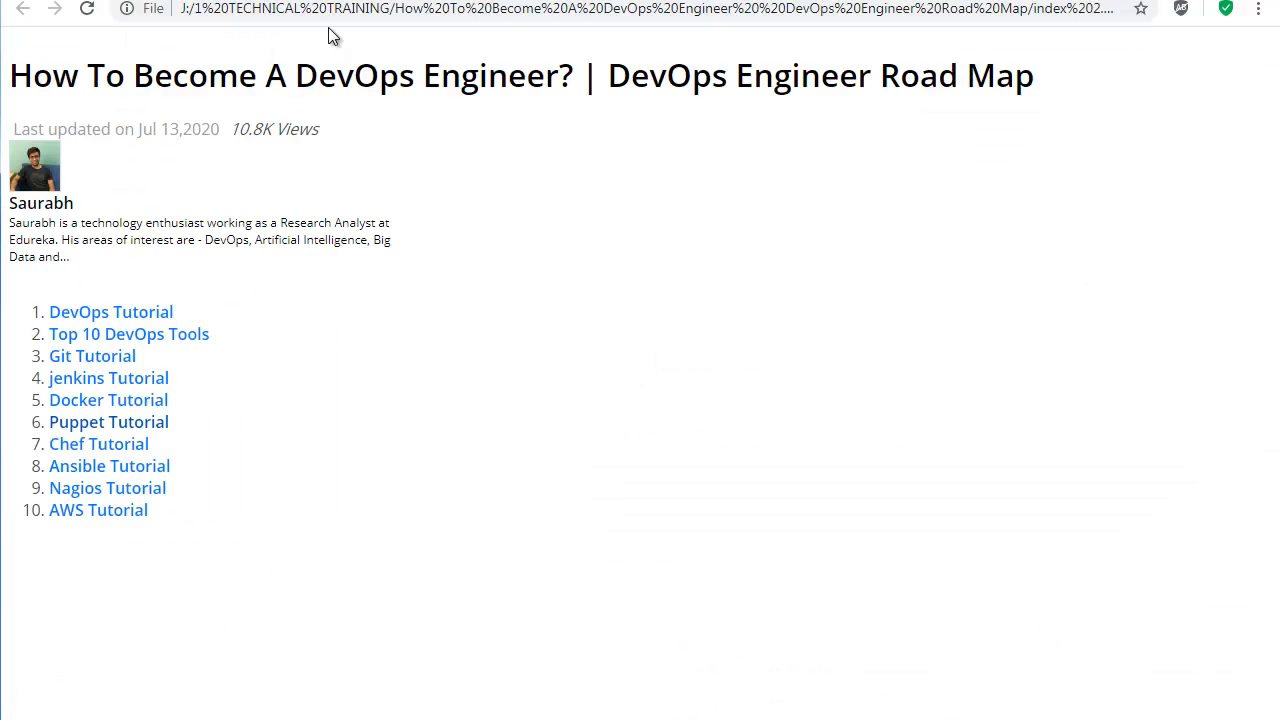
pyautogui.click(104, 360)
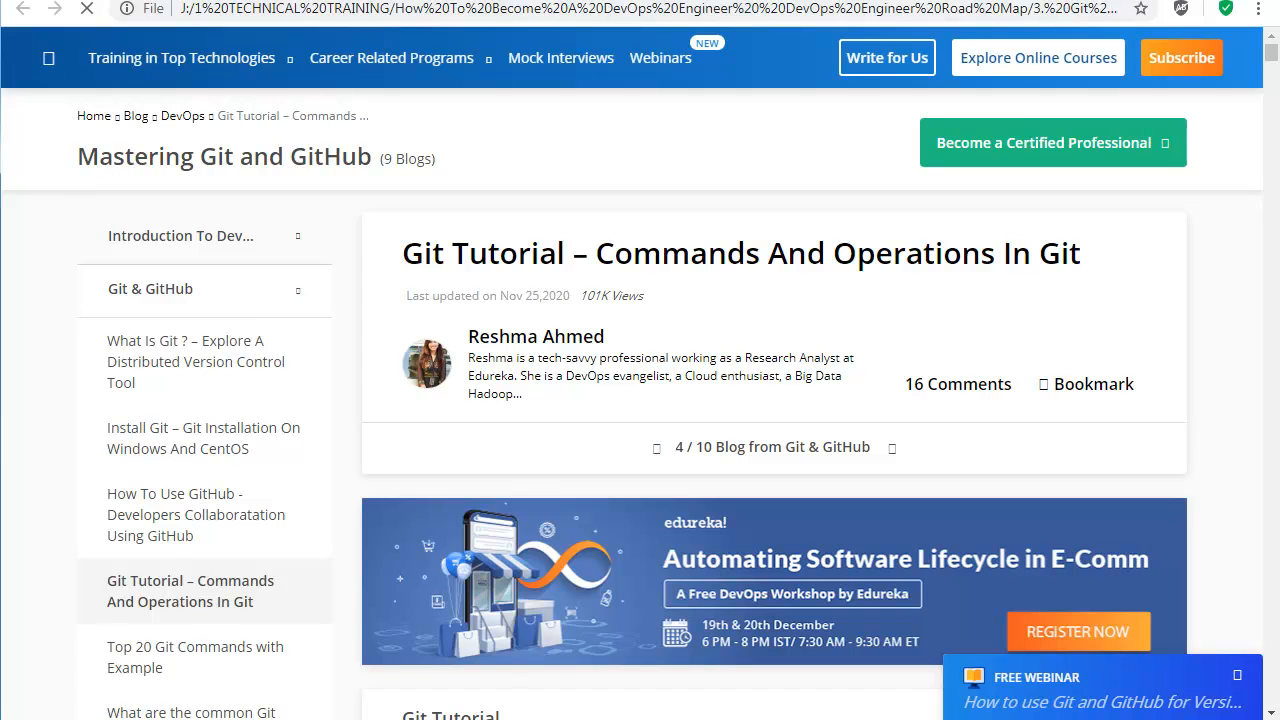
pyautogui.click(325, 0)
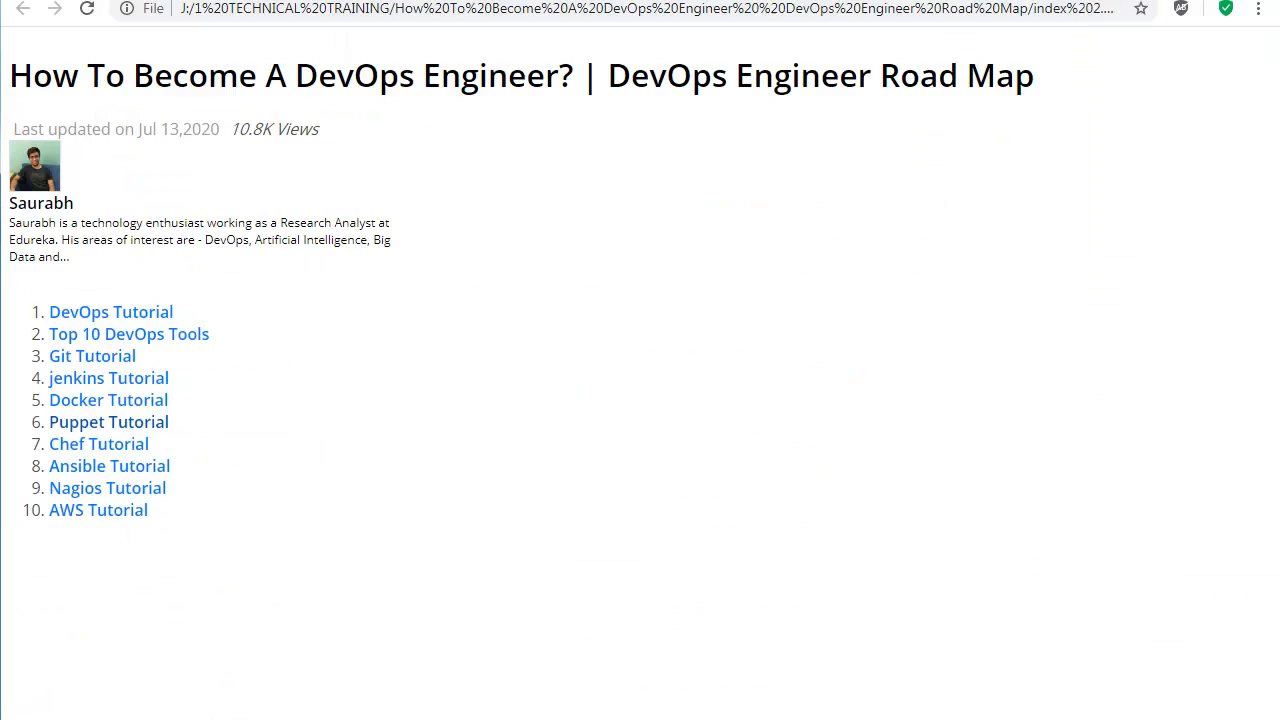
pyautogui.click(116, 389)
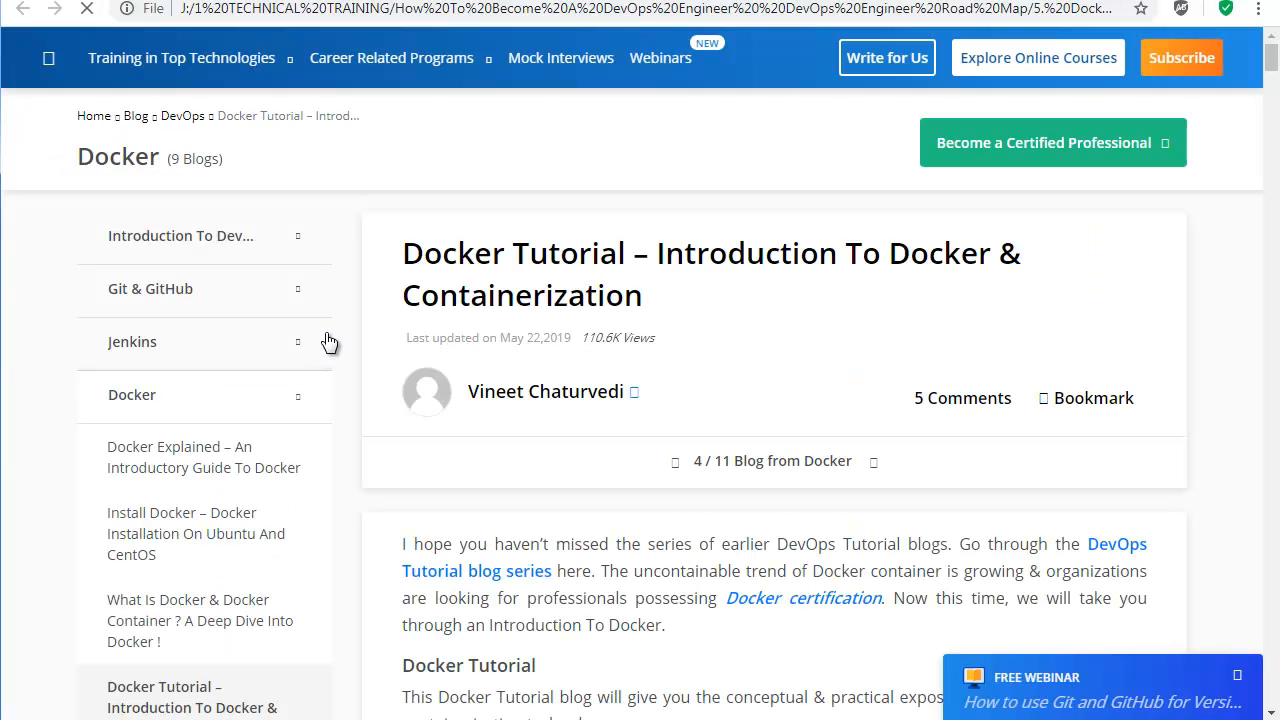
pyautogui.click(317, 0)
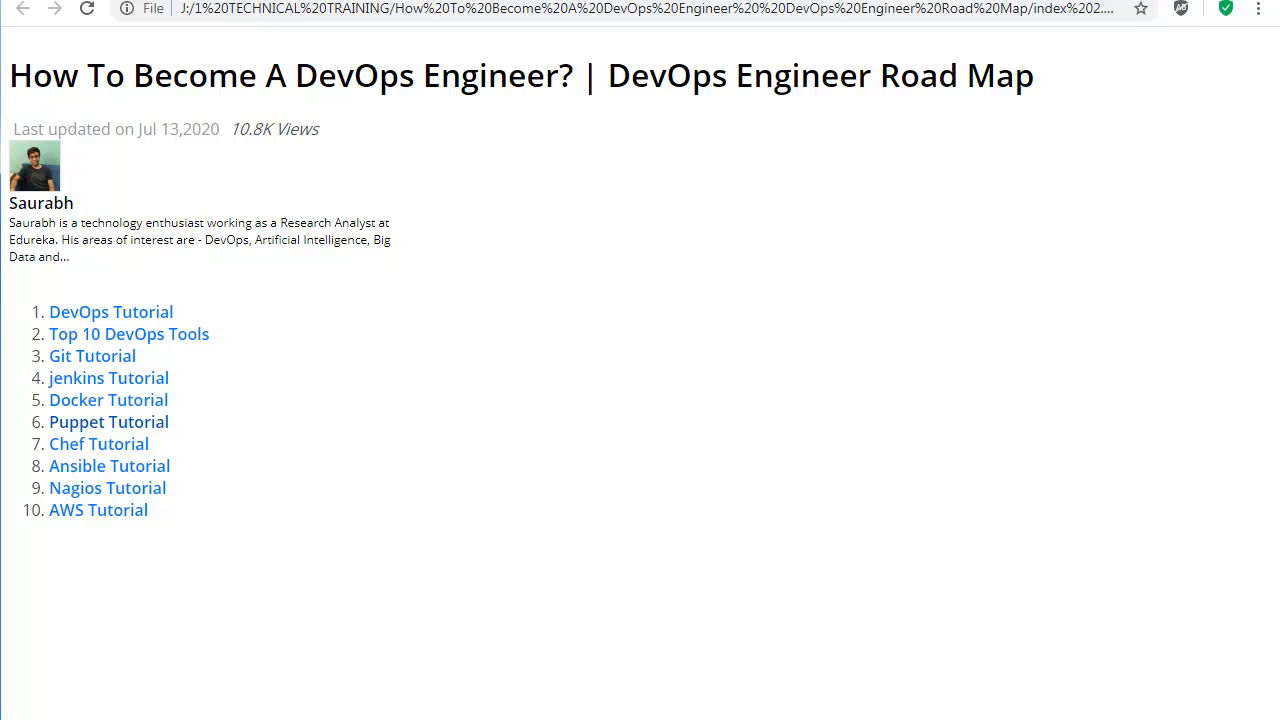
# Return to KompoZer and relink "jenkins Tutorial" to the local file "4. Jenkins Tutorial _ Continuous Integration Using Jenkins _ Edureka".
pyautogui.hotkey('alt', 'Tab')
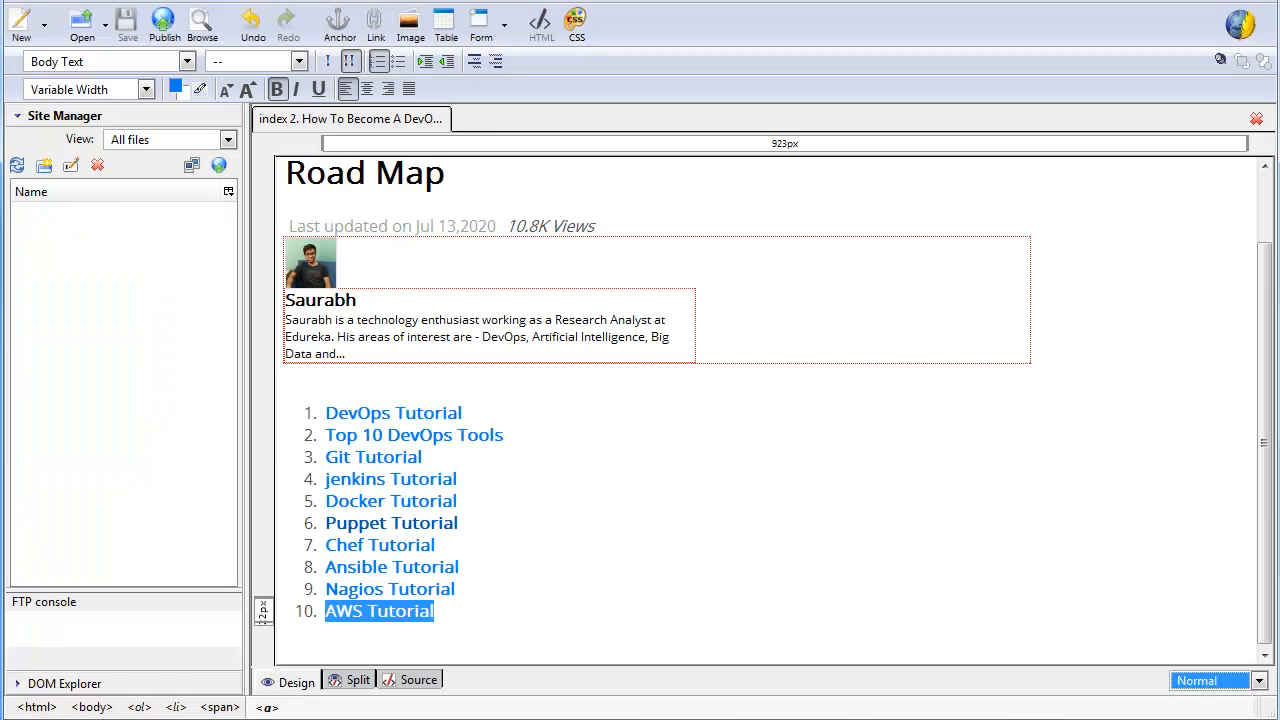
pyautogui.click(411, 483)
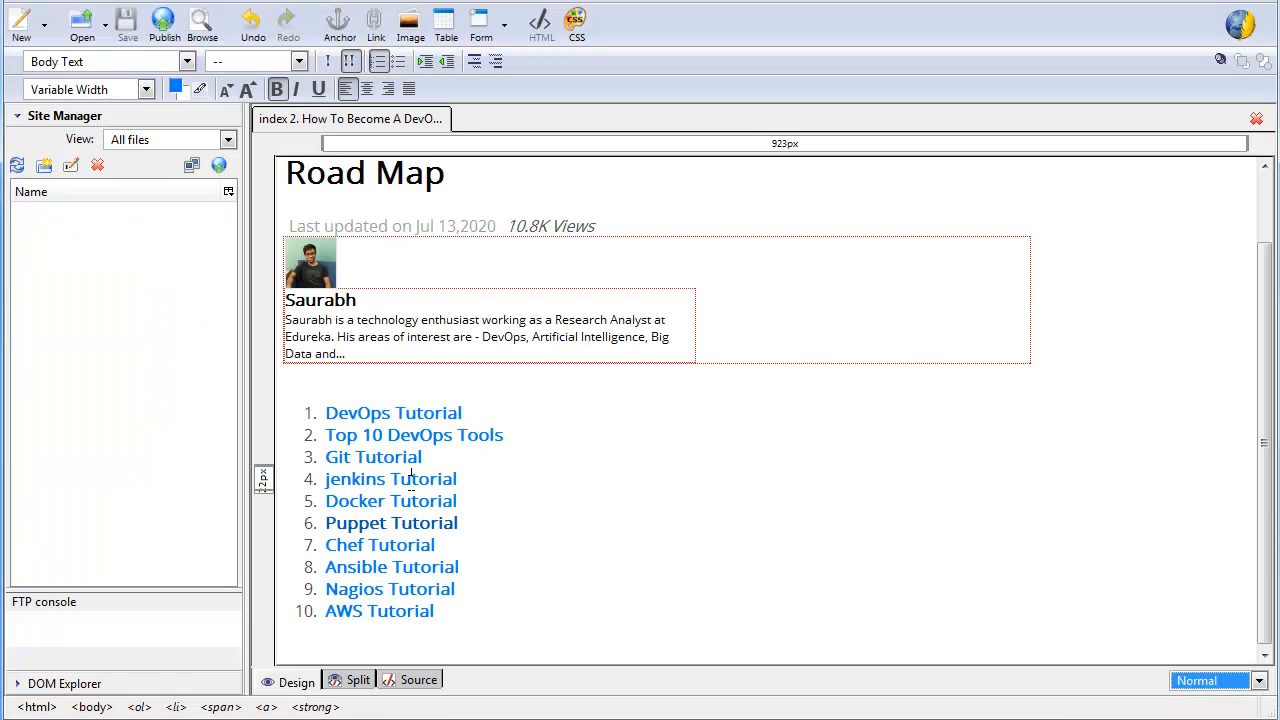
pyautogui.rightClick(411, 483)
pyautogui.click(475, 689)
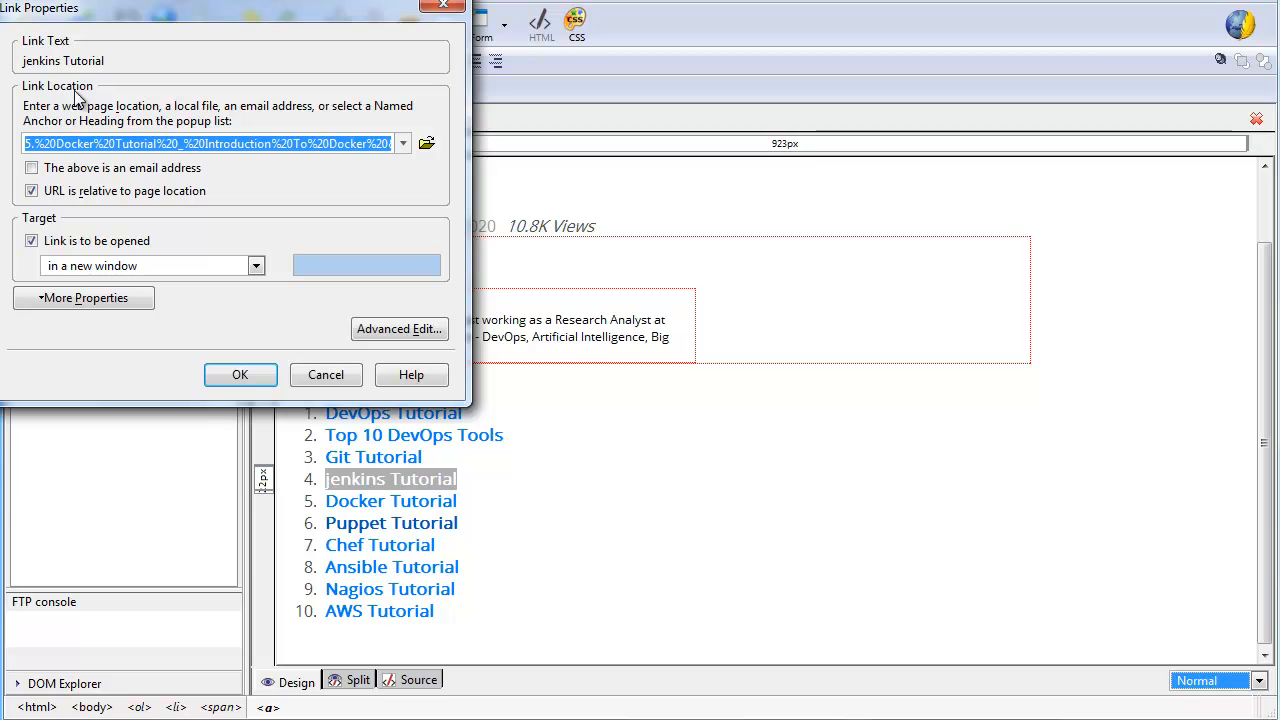
pyautogui.click(431, 143)
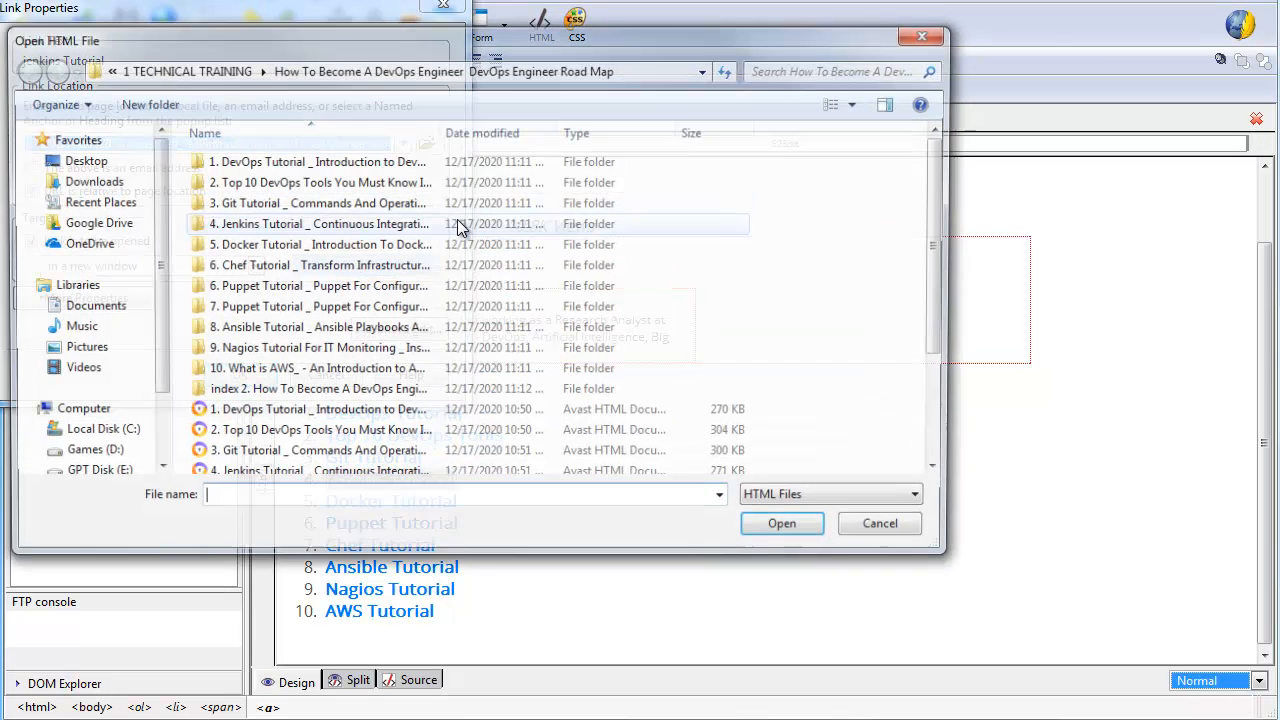
pyautogui.click(370, 404)
pyautogui.scroll(-3, 375, 412)
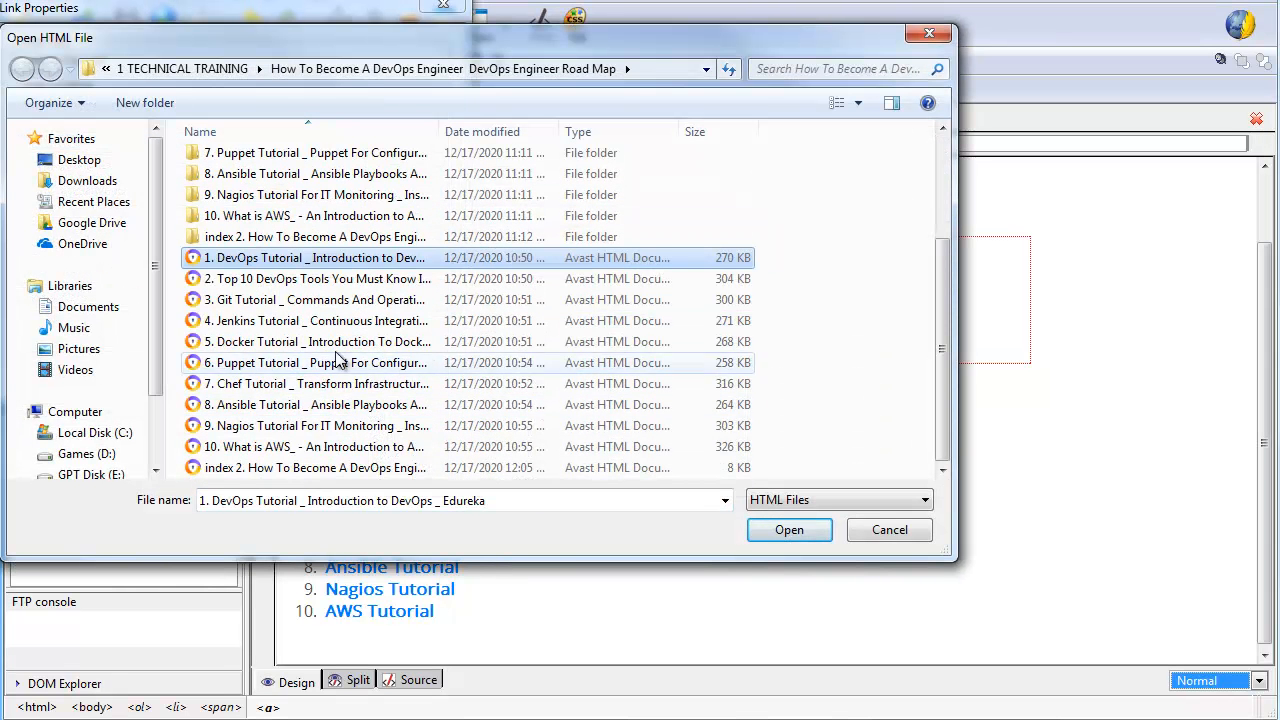
pyautogui.click(338, 321)
pyautogui.click(762, 533)
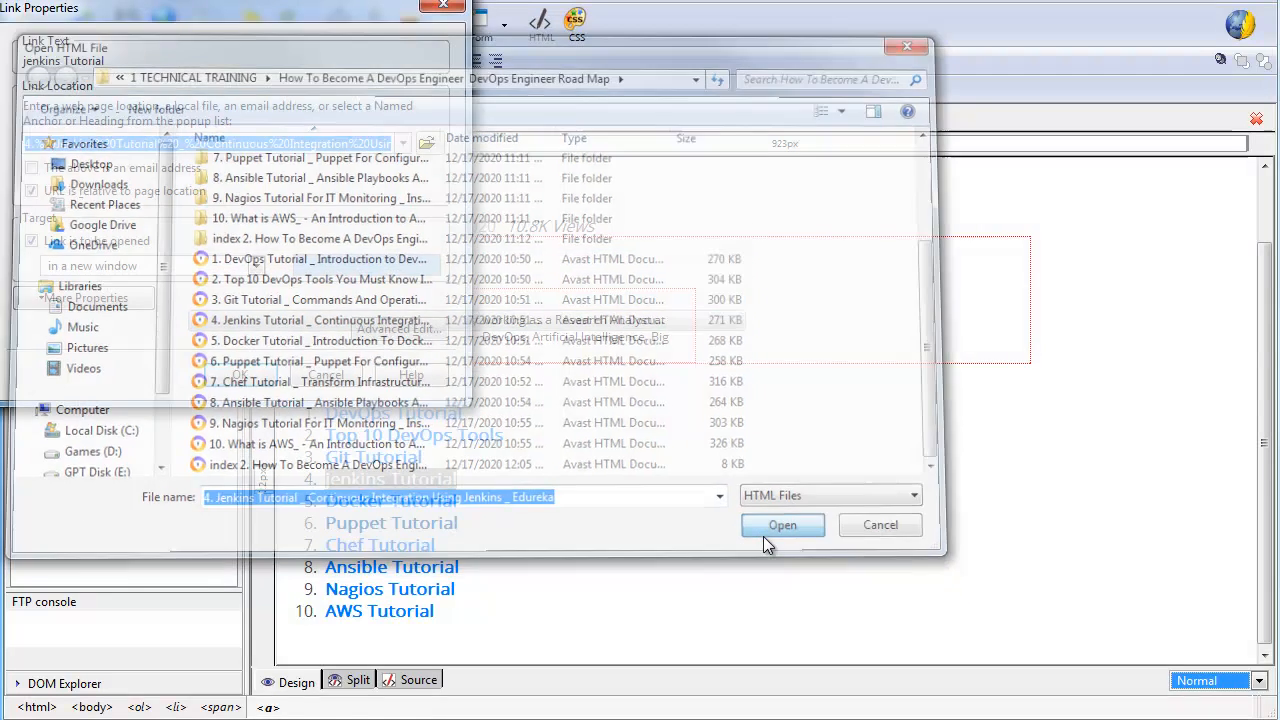
pyautogui.click(240, 374)
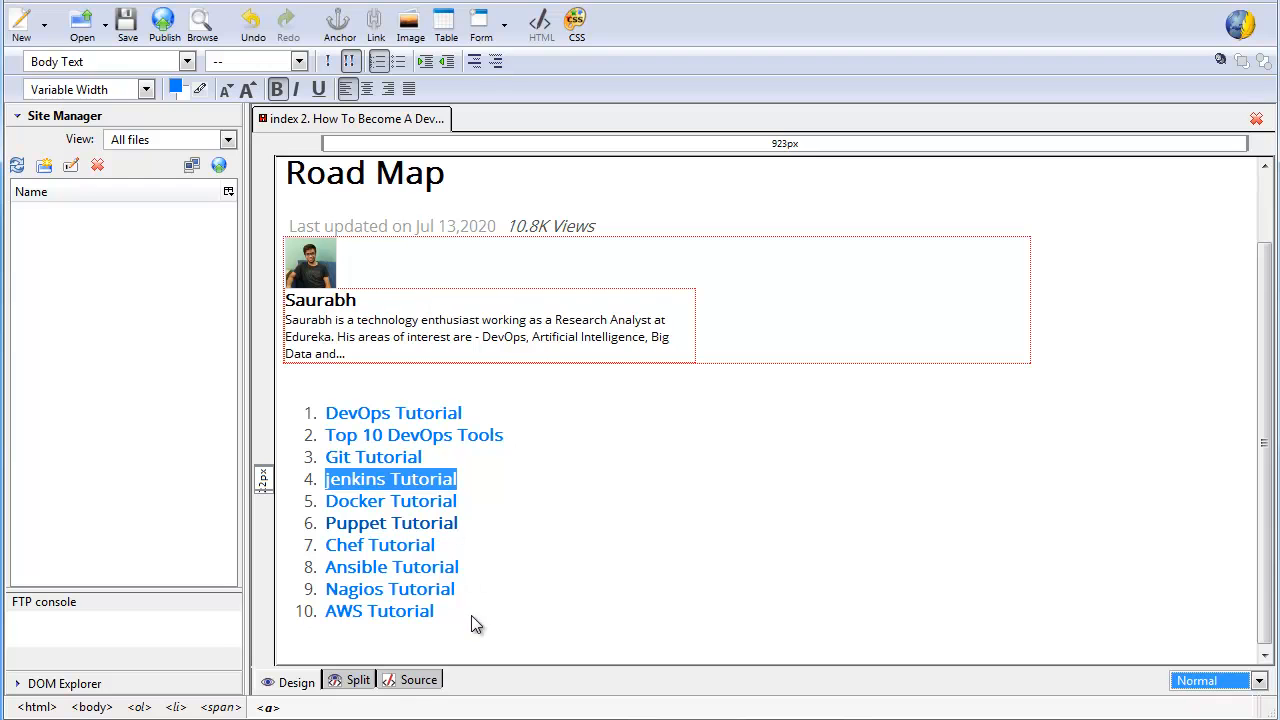
# Switch to the browser, reload the index page, and test the jenkins Tutorial link, closing the page it opens.
pyautogui.hotkey('alt', 'Tab')
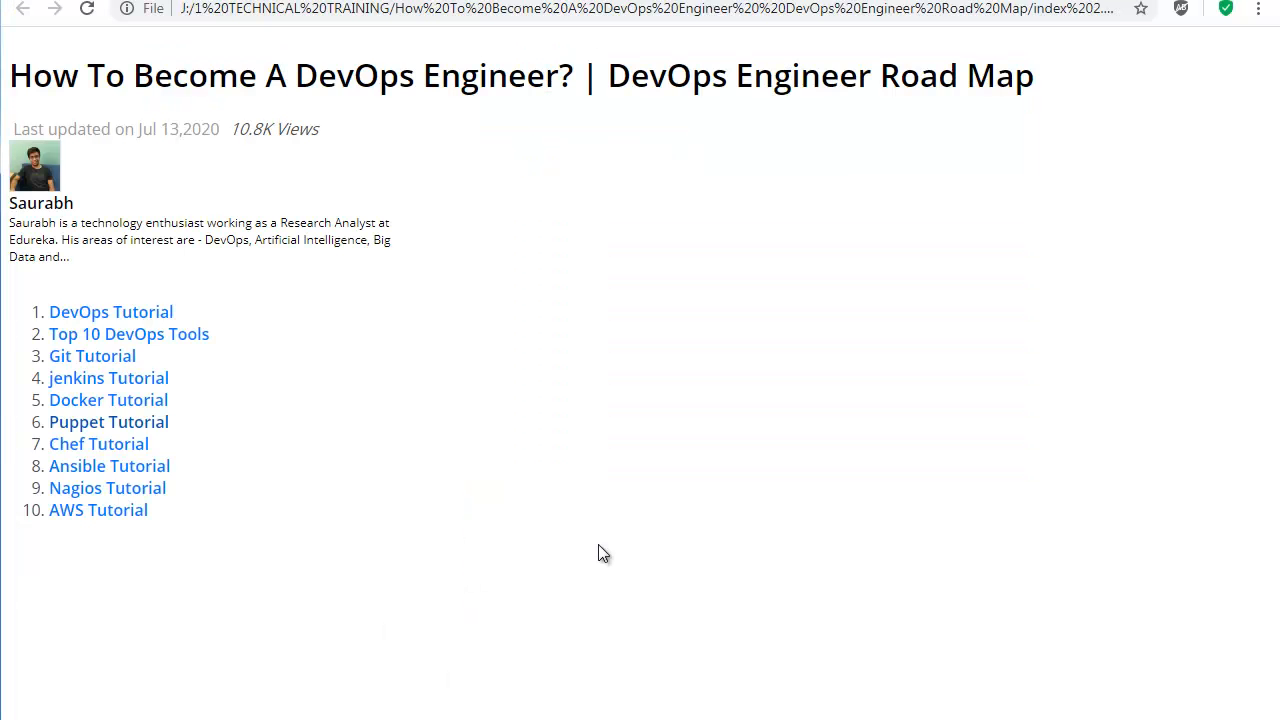
pyautogui.click(87, 12)
pyautogui.click(126, 390)
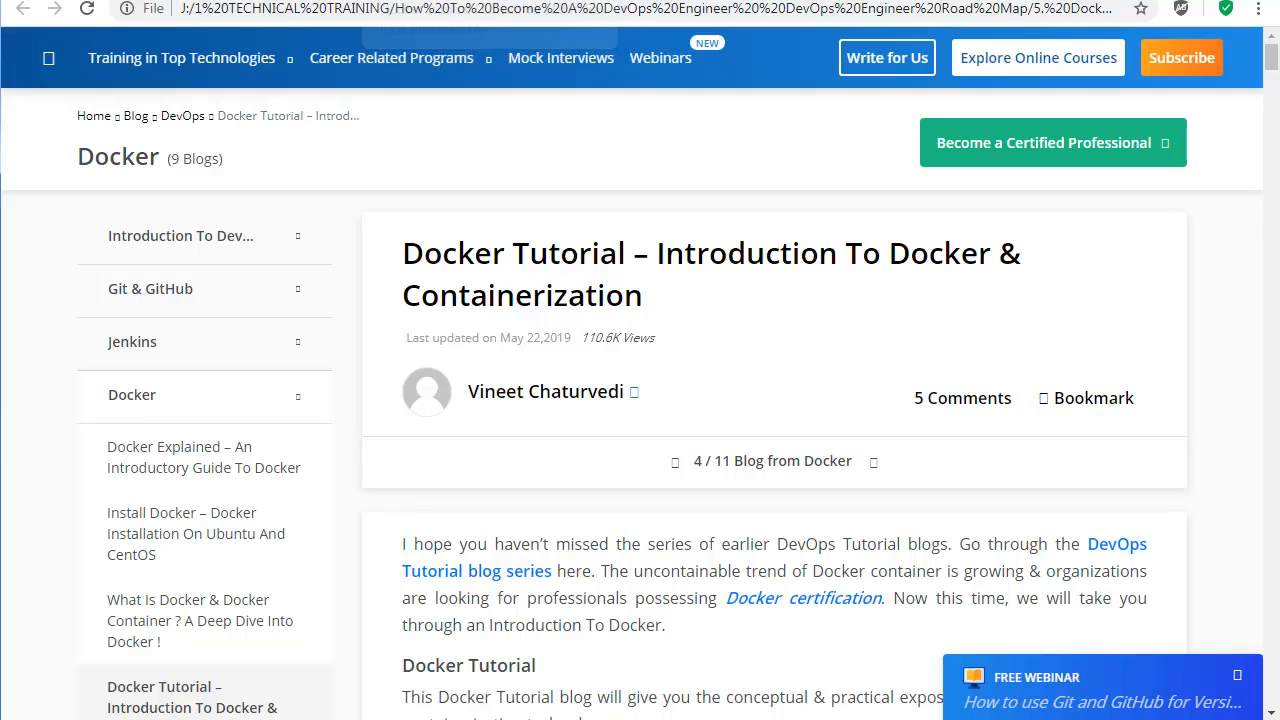
pyautogui.click(345, 0)
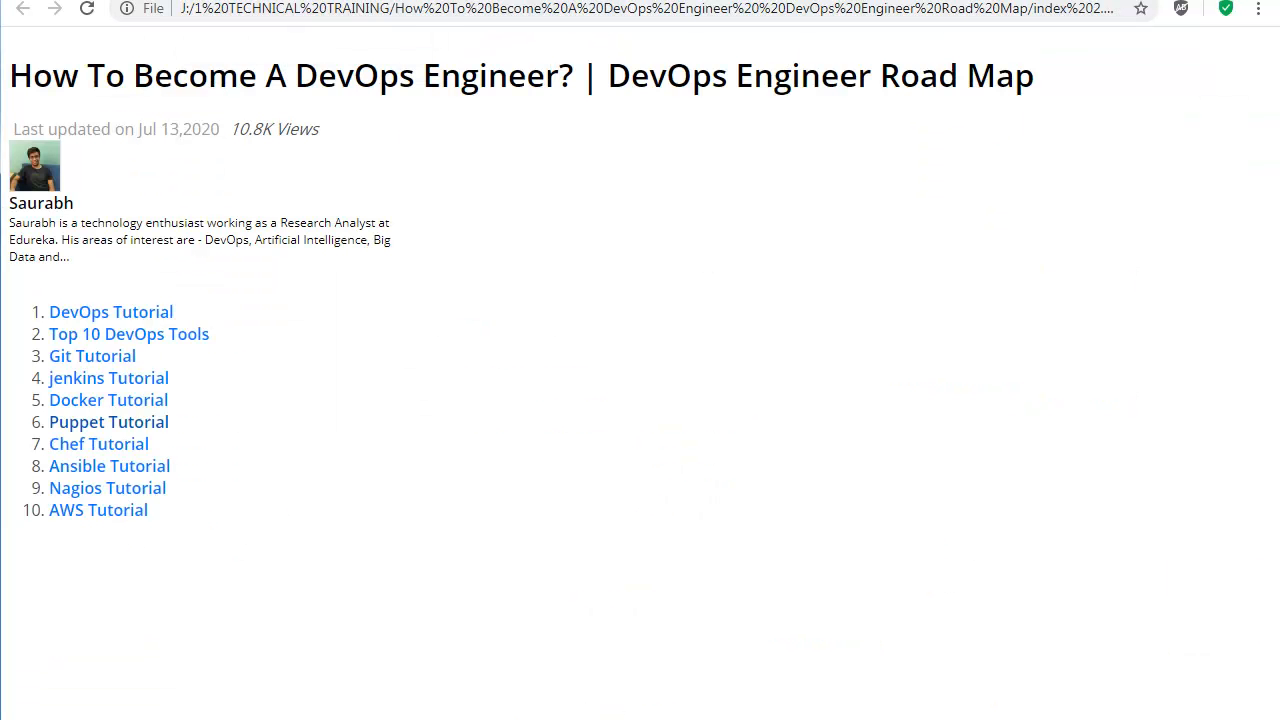
# Return to KompoZer, save the index page, and check the jenkins Tutorial link's properties without changing them.
pyautogui.click(680, 719)
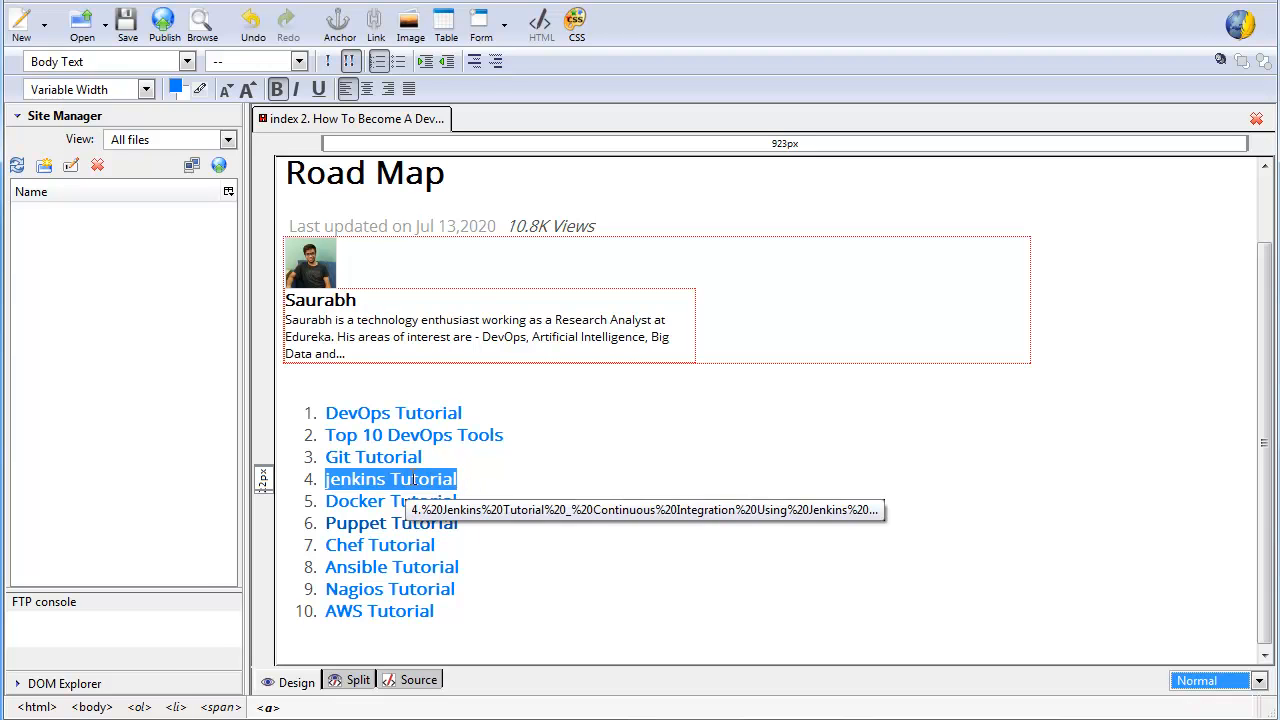
pyautogui.click(128, 30)
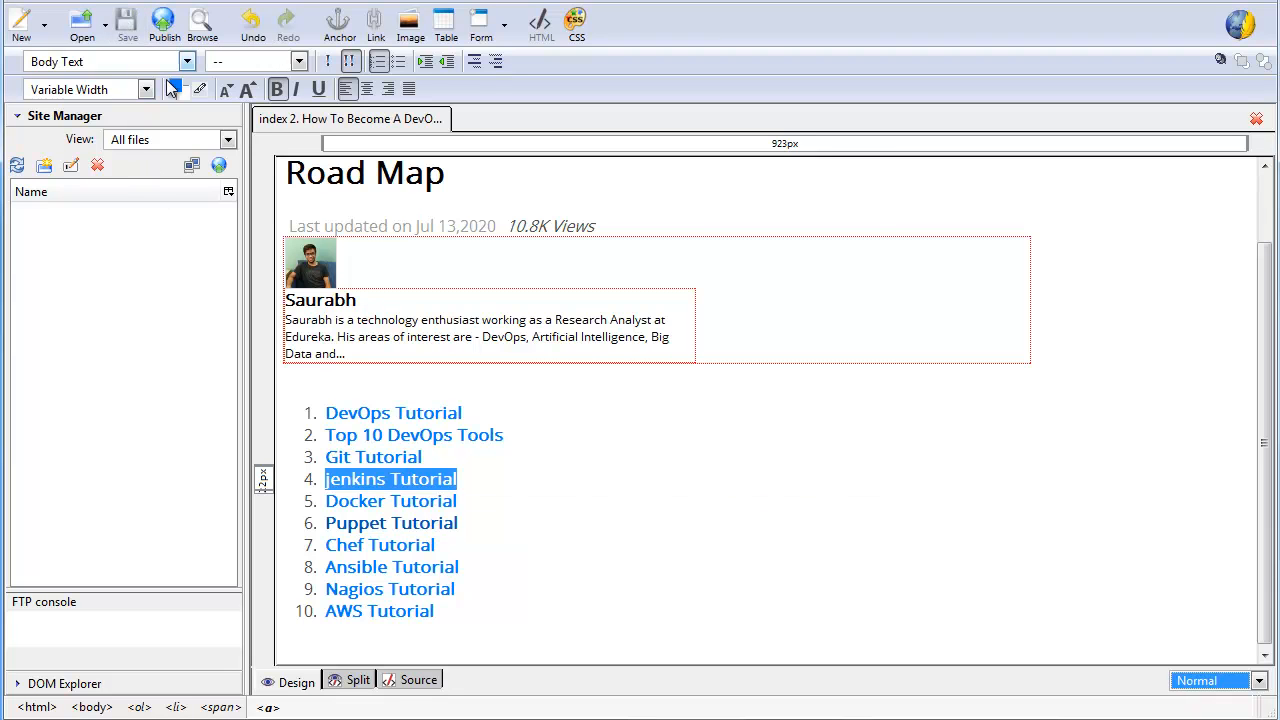
pyautogui.click(410, 480)
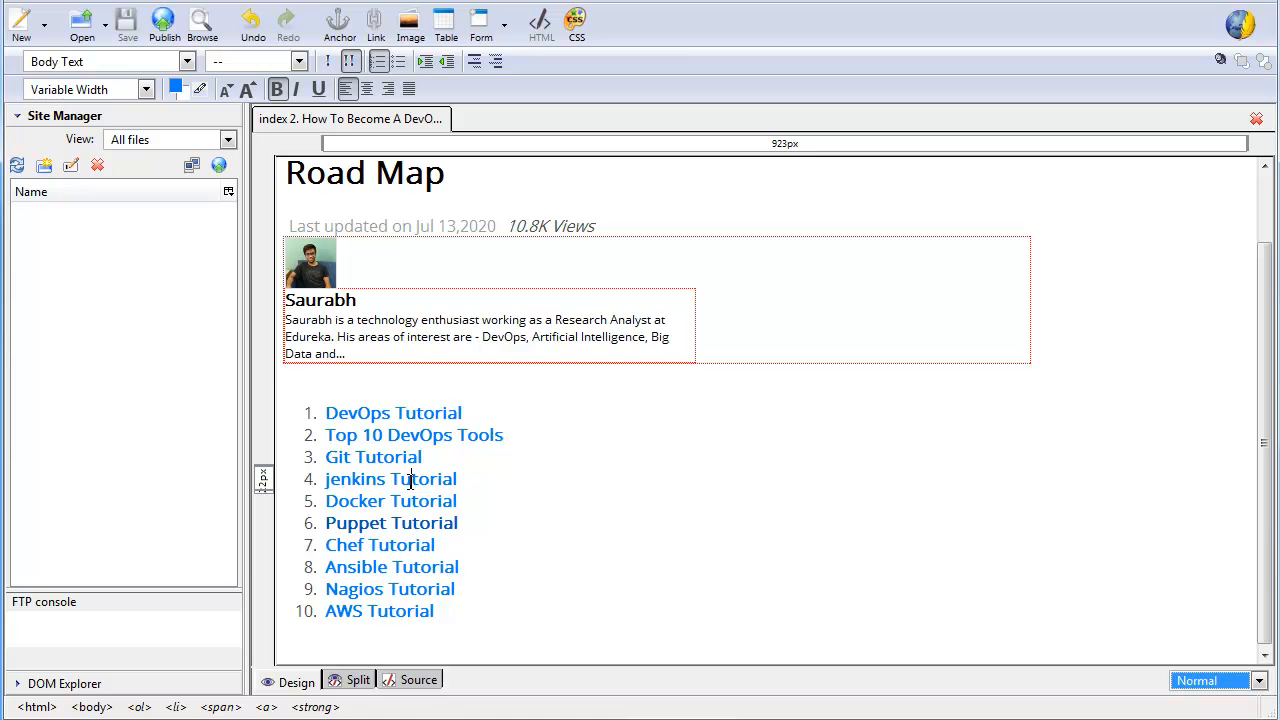
pyautogui.rightClick(410, 480)
pyautogui.click(480, 688)
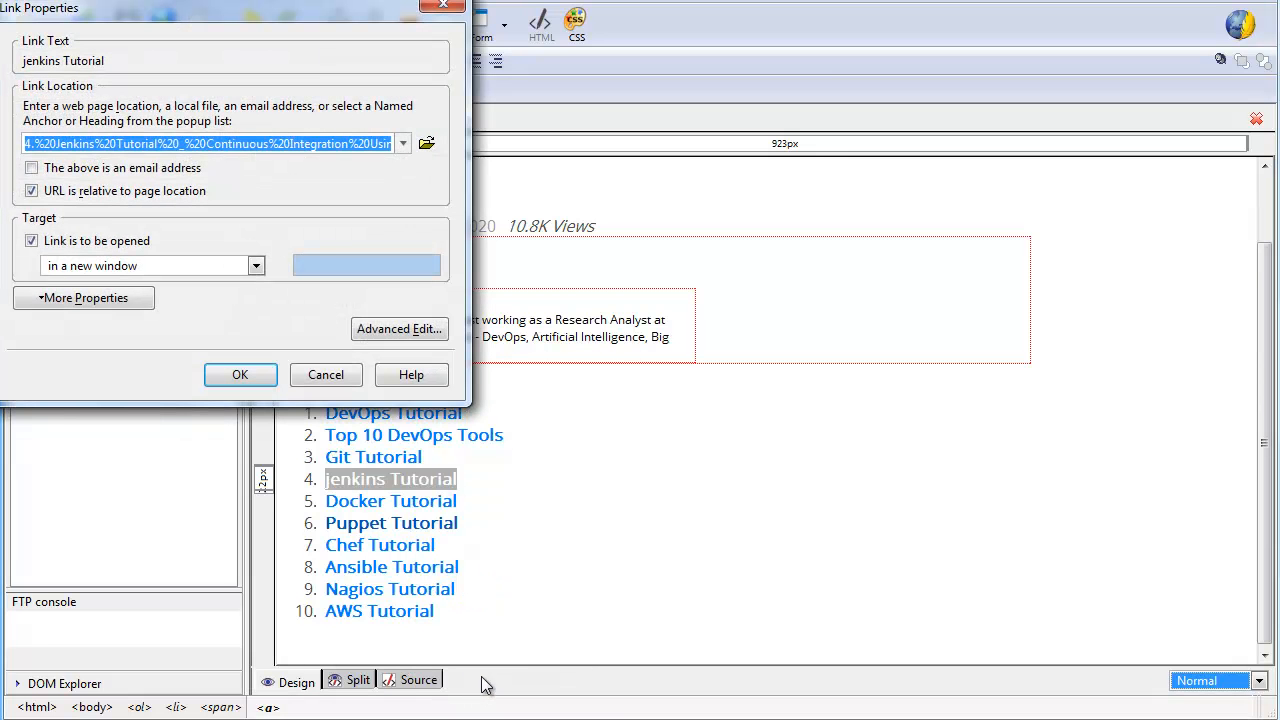
pyautogui.click(335, 374)
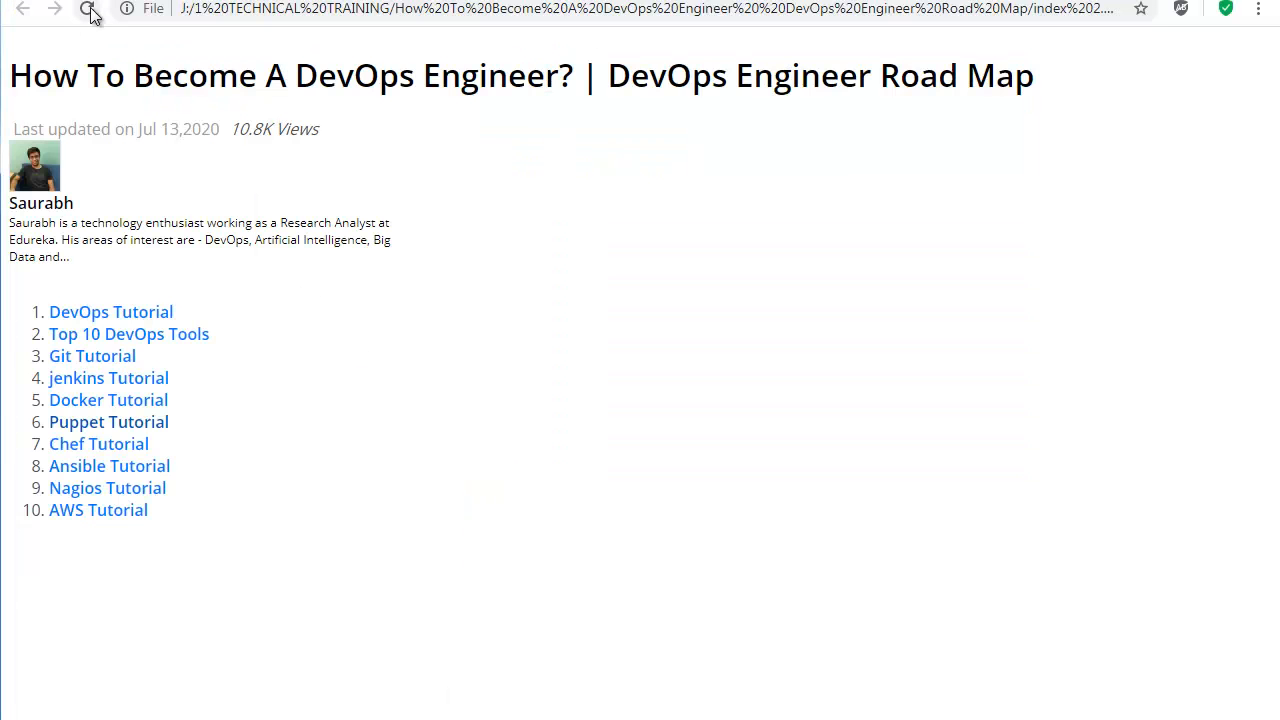
# Reload the index page in the browser, test each link from jenkins Tutorial to AWS Tutorial, and close the opened pages.
pyautogui.click(91, 9)
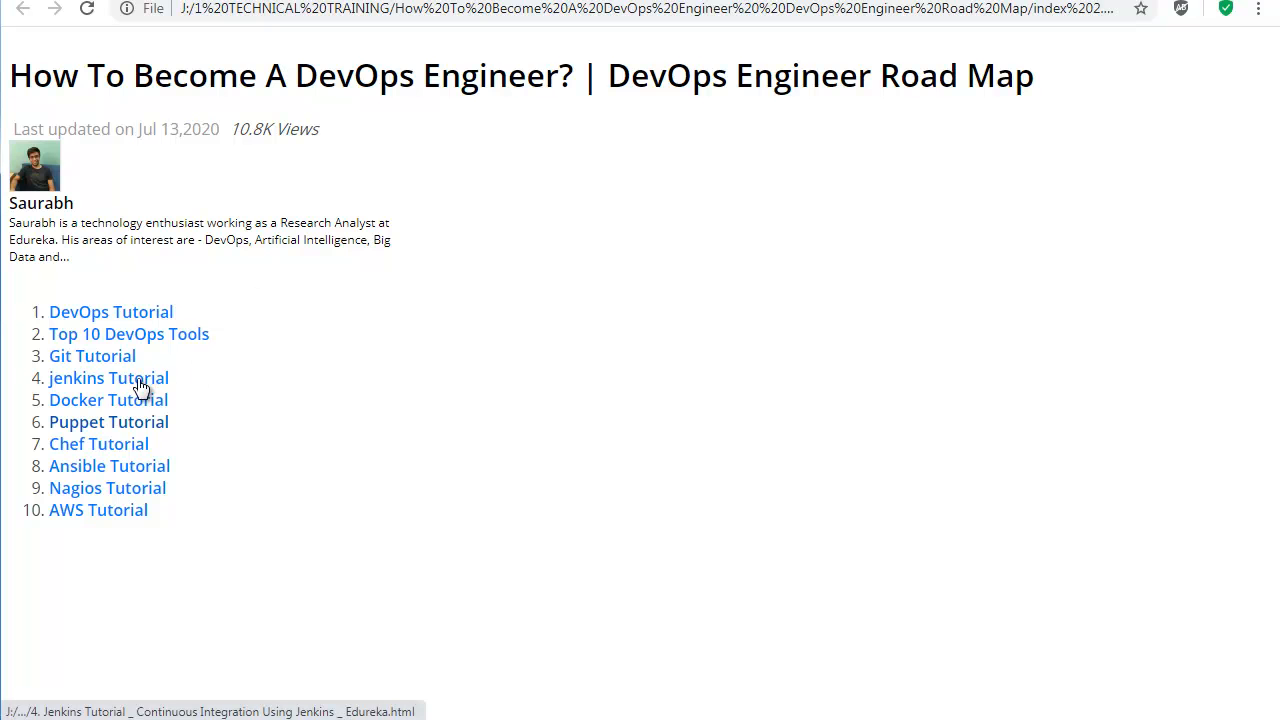
pyautogui.click(141, 388)
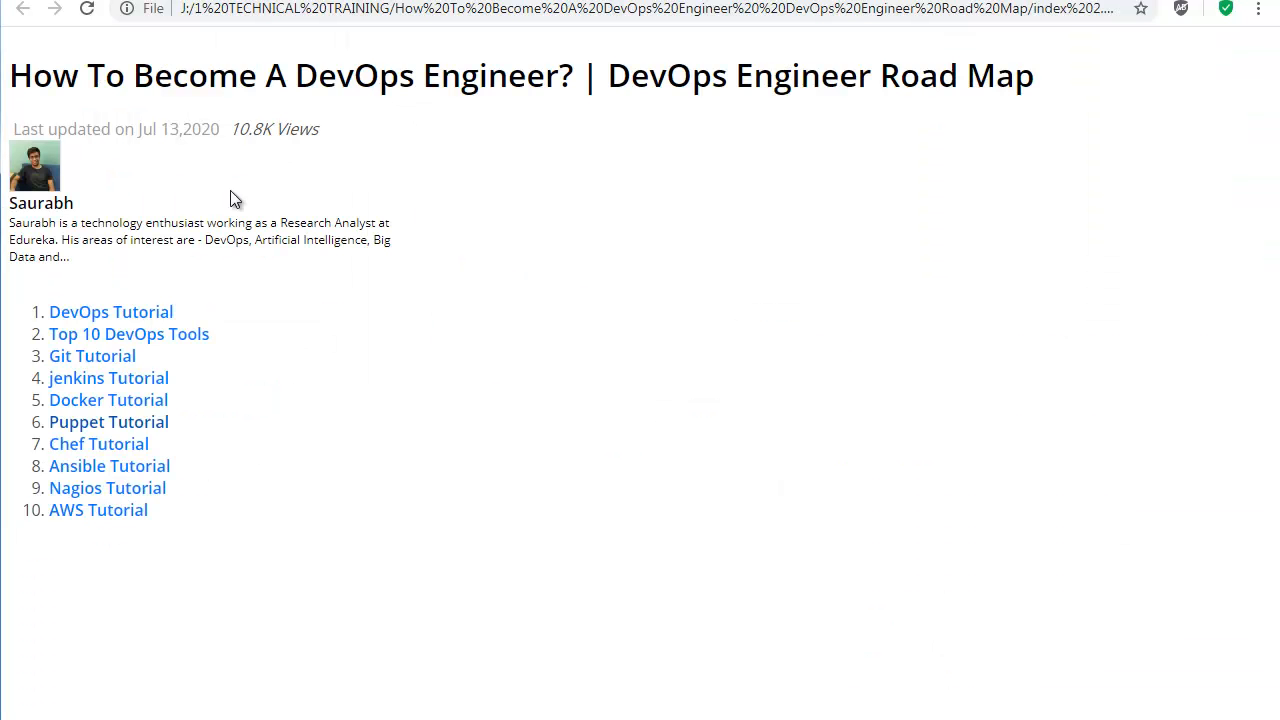
pyautogui.click(152, 402)
pyautogui.click(129, 427)
pyautogui.click(115, 446)
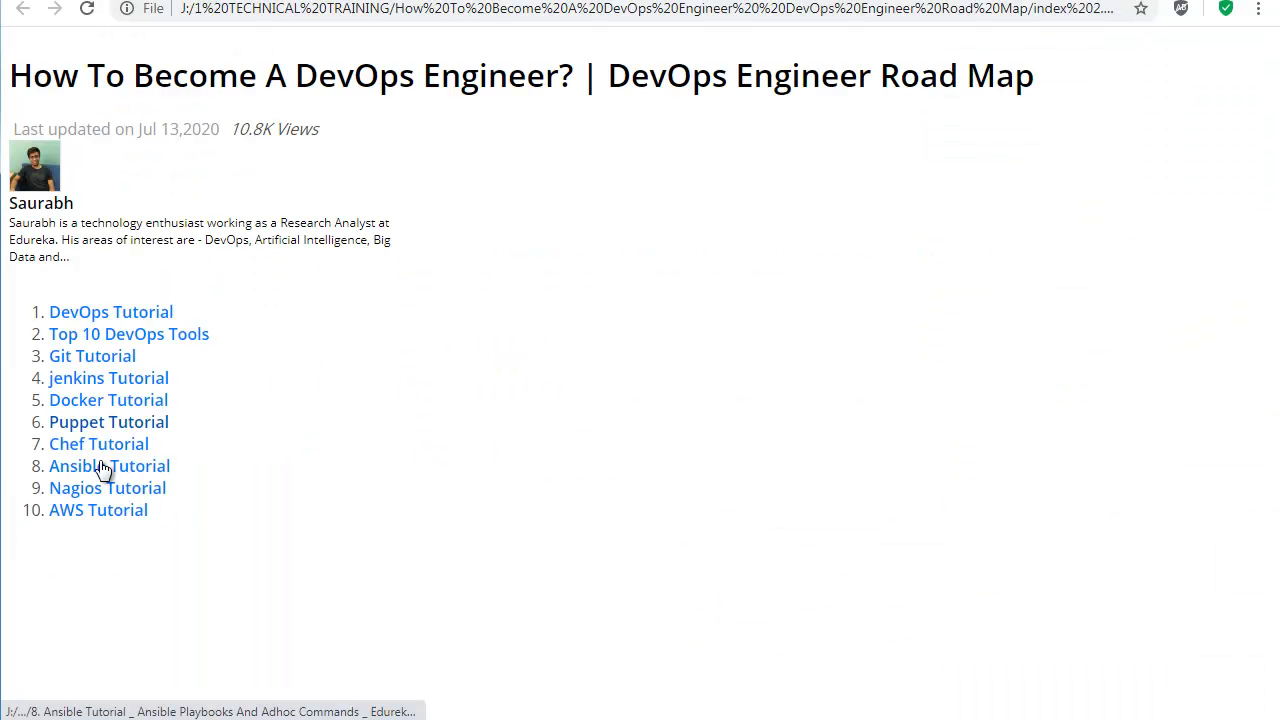
pyautogui.click(103, 468)
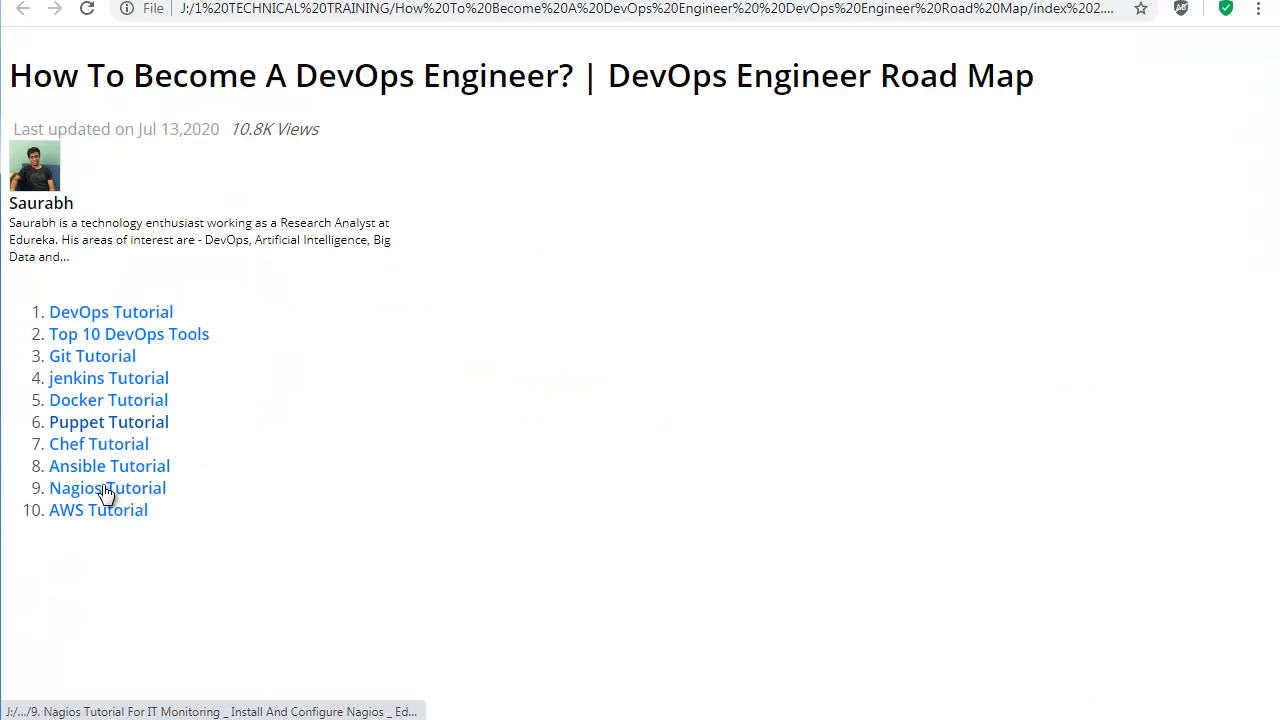
pyautogui.click(103, 489)
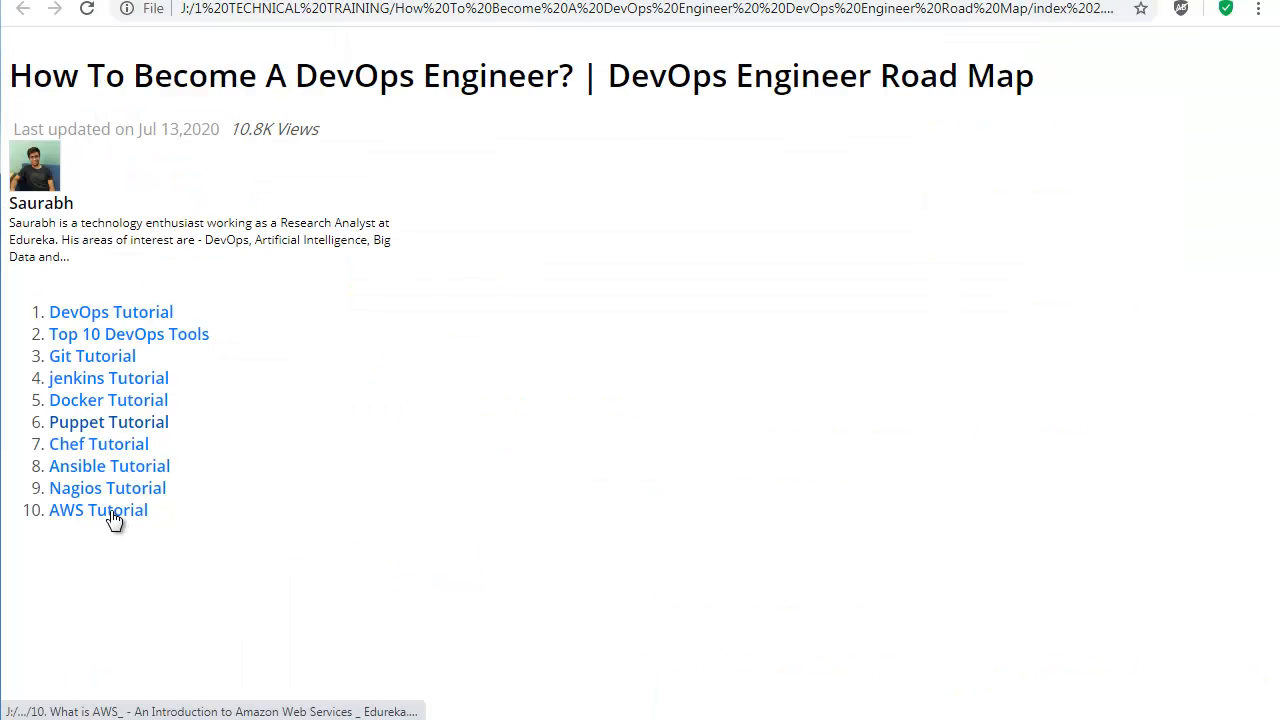
pyautogui.click(113, 514)
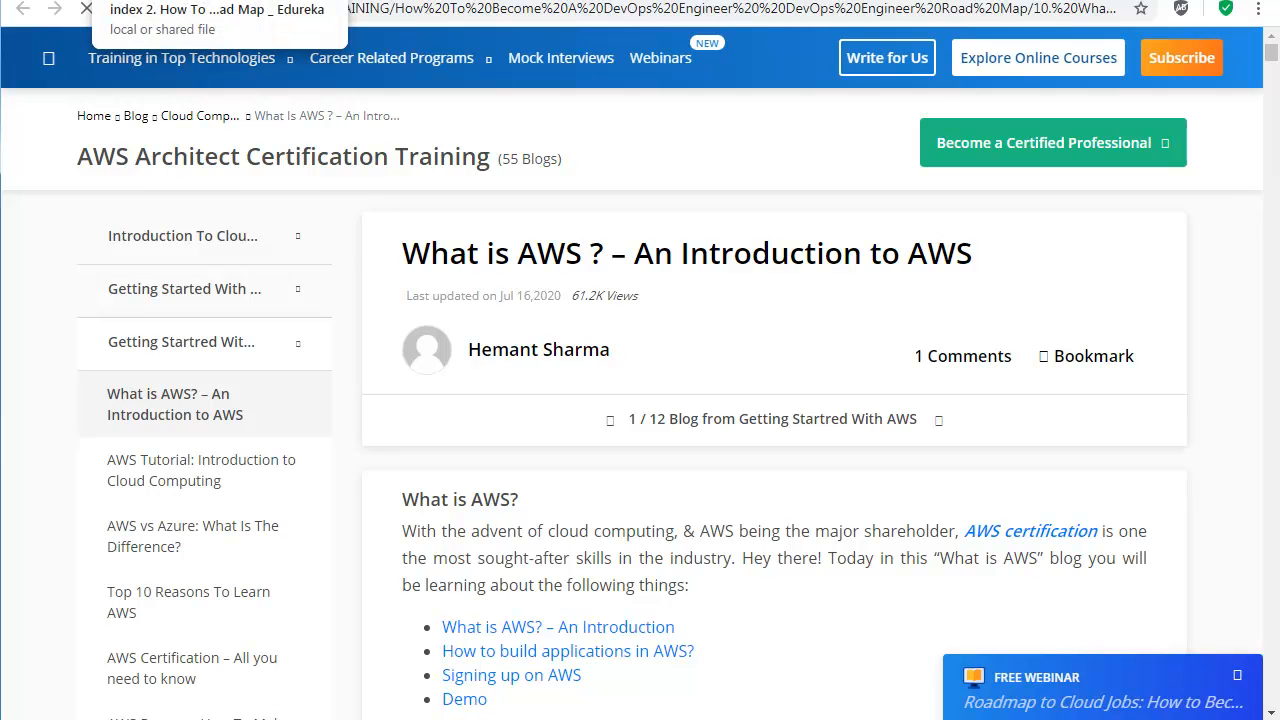
pyautogui.rightClick(150, 1)
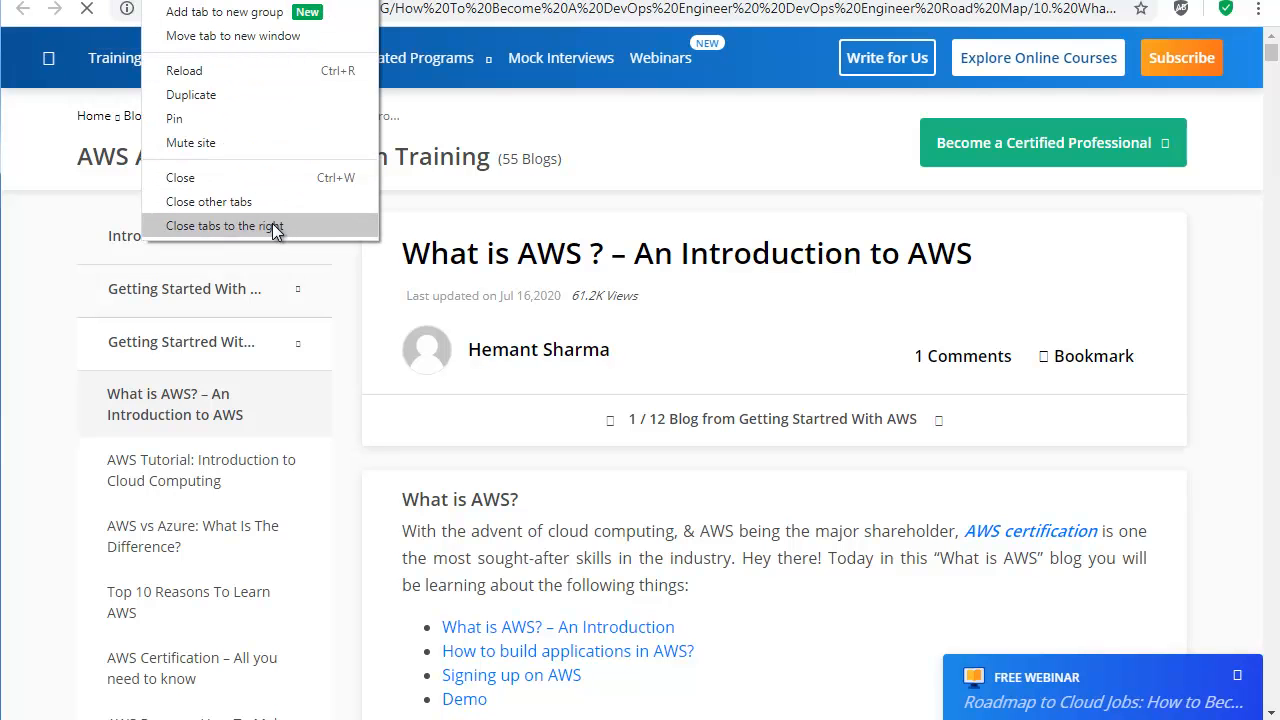
pyautogui.click(276, 229)
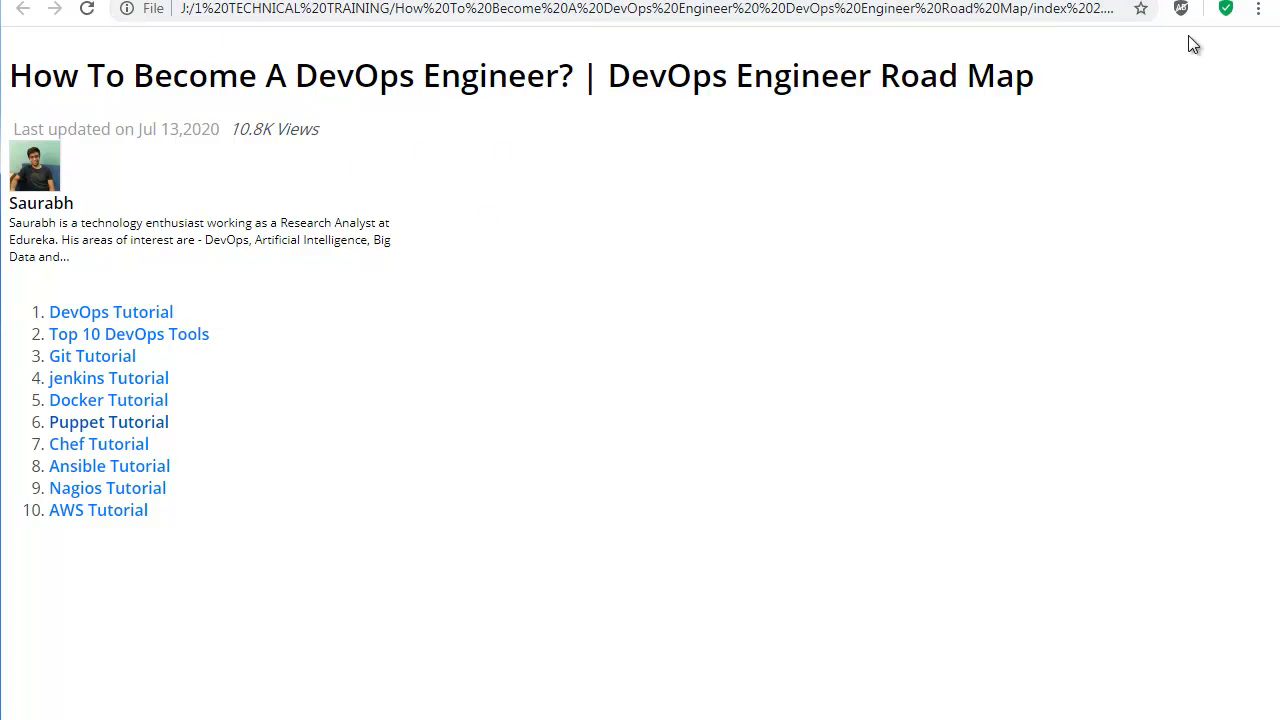
# Show the bookmarks bar in the browser and add the index page to it as a bookmark.
pyautogui.click(1257, 10)
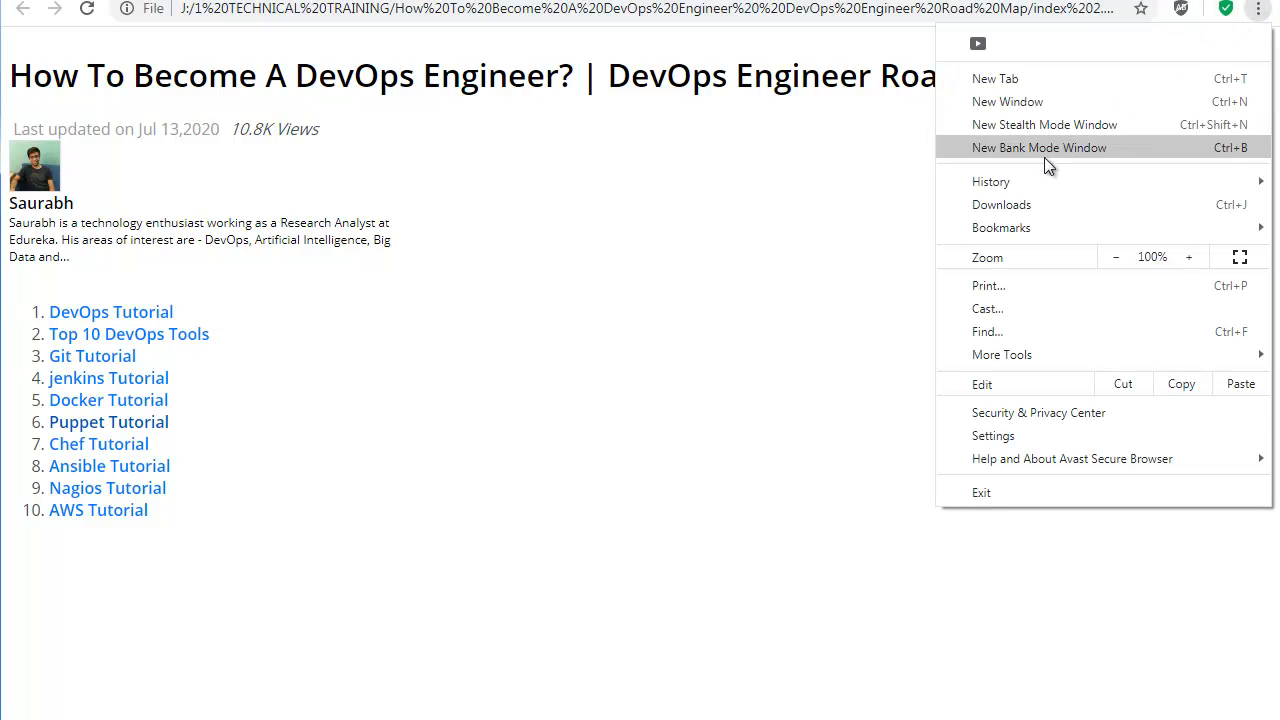
pyautogui.moveTo(1032, 227)
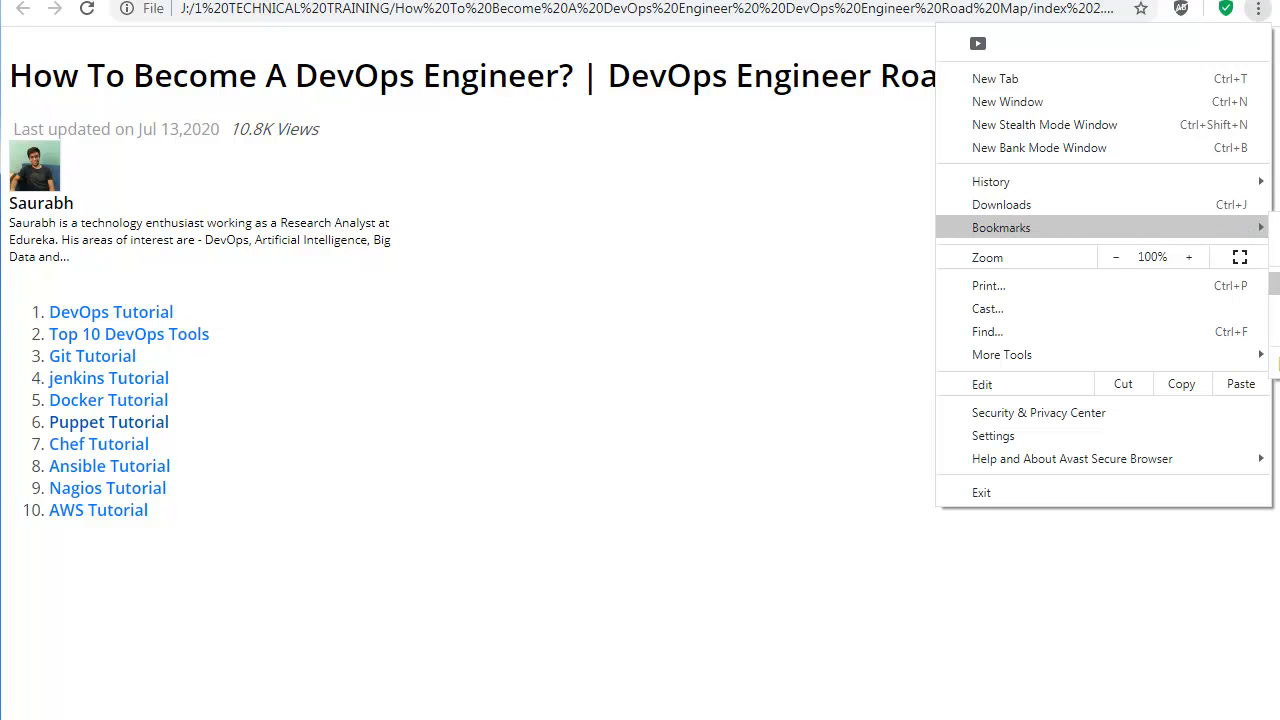
pyautogui.click(1272, 240)
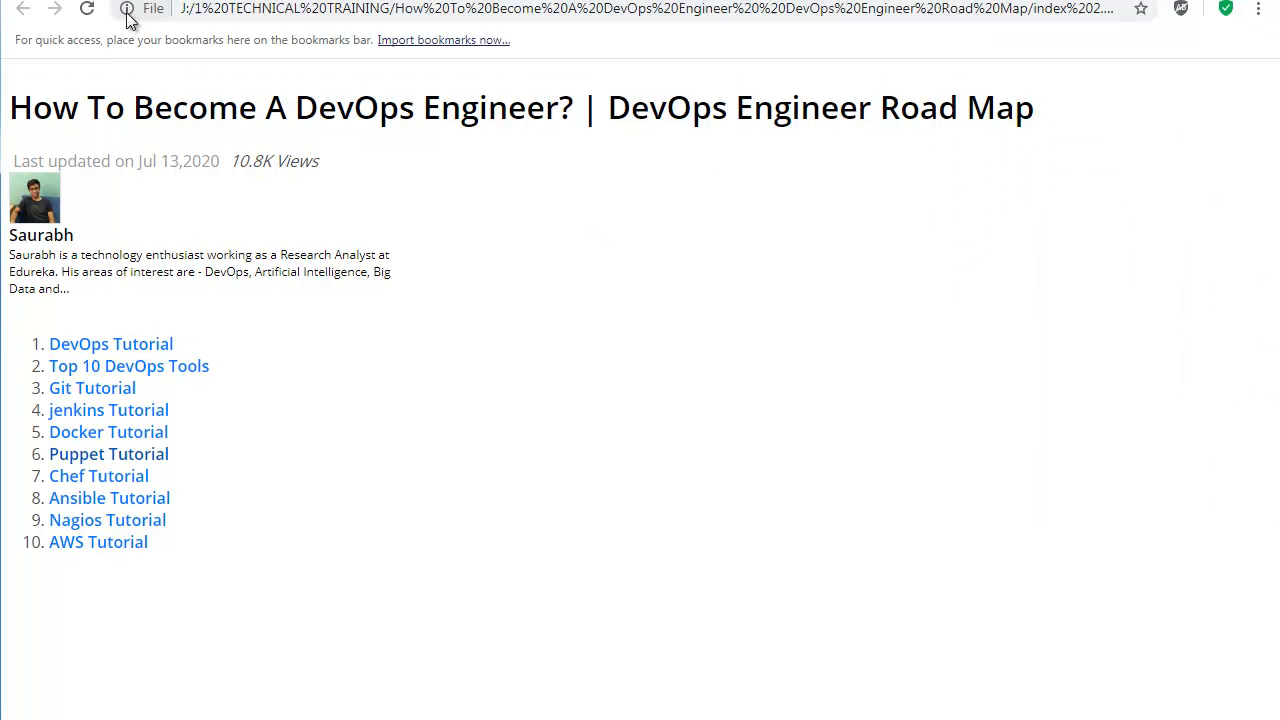
pyautogui.moveTo(130, 12); pyautogui.dragTo(145, 40)
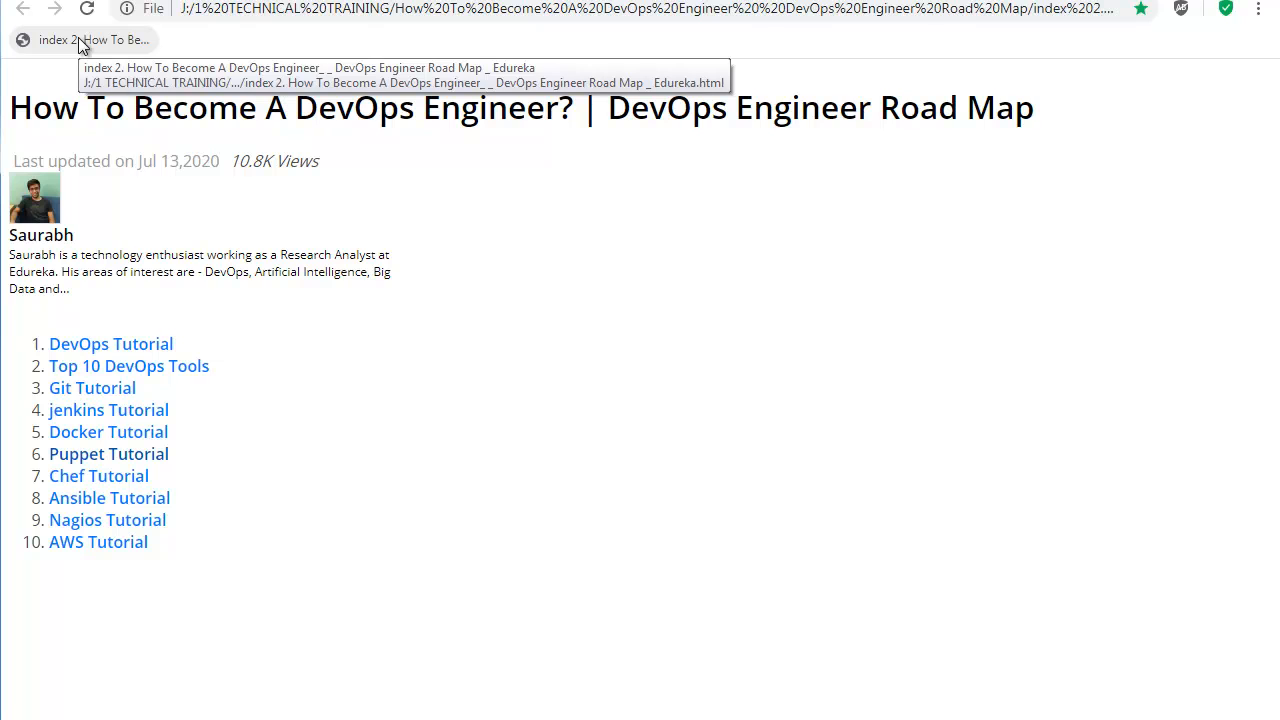
# Open the index page from its bookmark in a new tab and test its Docker Tutorial and Ansible Tutorial links.
pyautogui.hotkey('ctrl', 't')
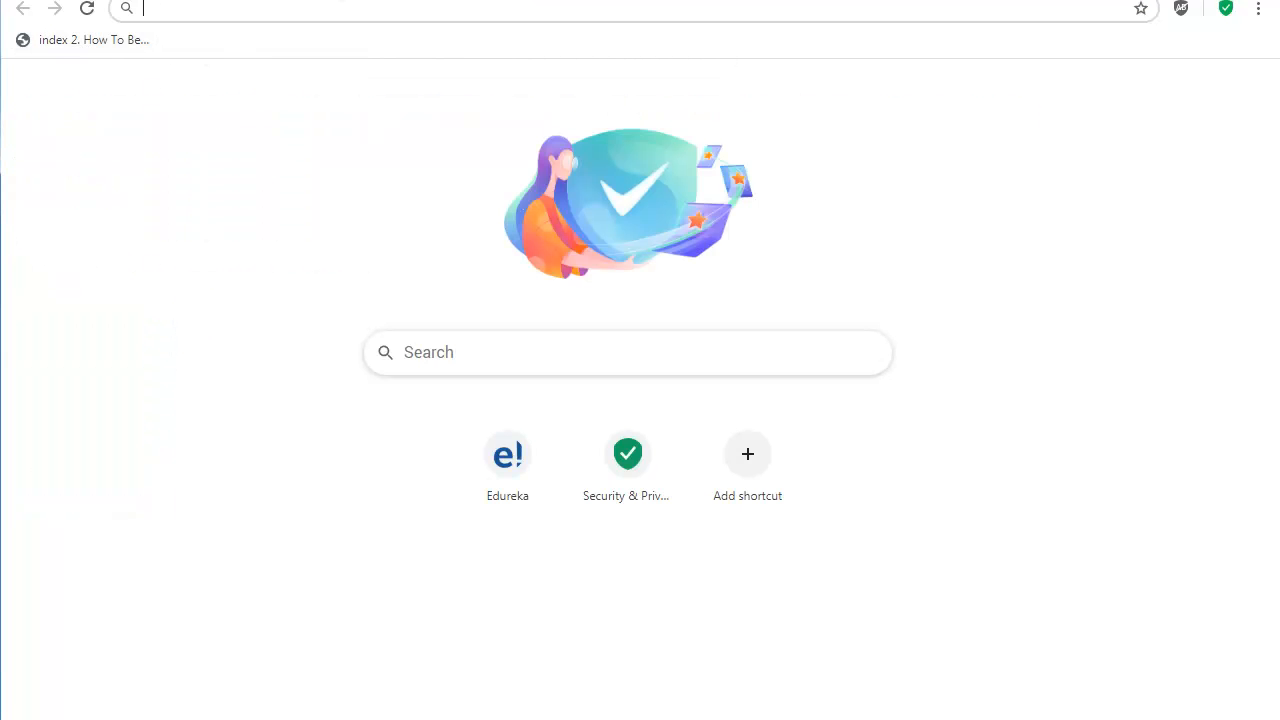
pyautogui.click(68, 39)
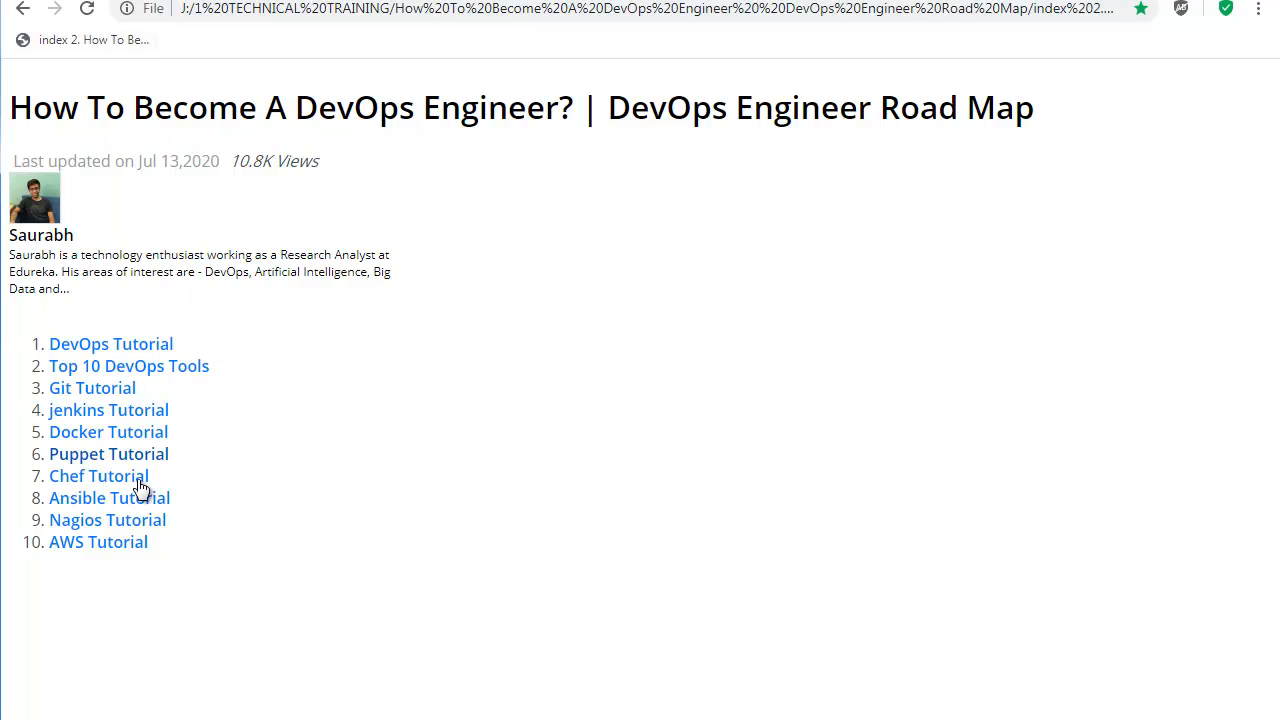
pyautogui.click(129, 434)
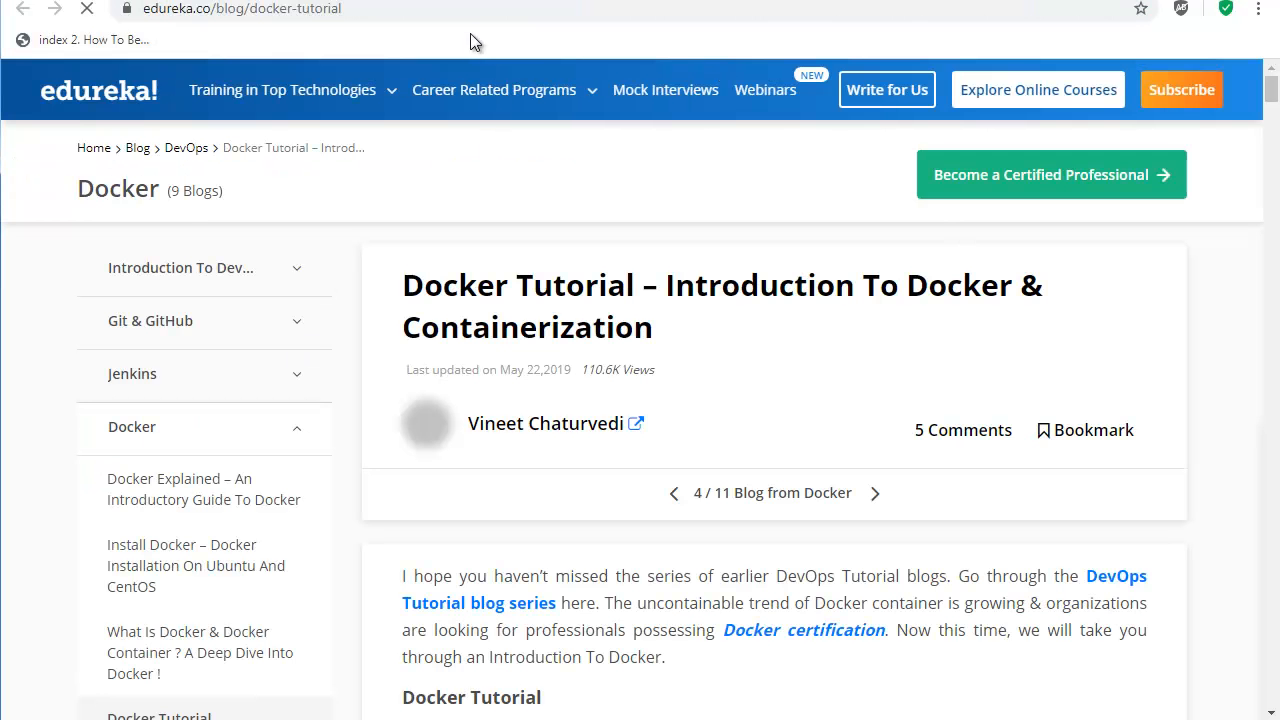
pyautogui.hotkey('alt', 'Left')
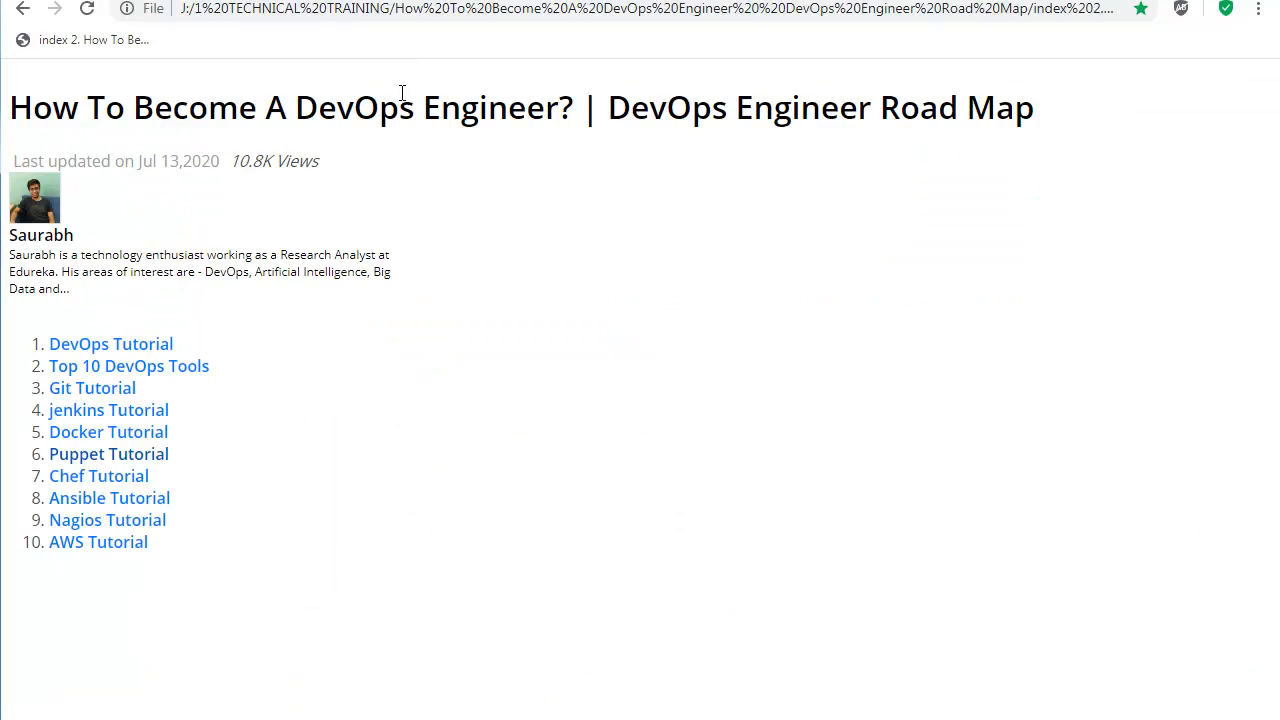
pyautogui.click(137, 500)
pyautogui.scroll(-15, 462, 491)
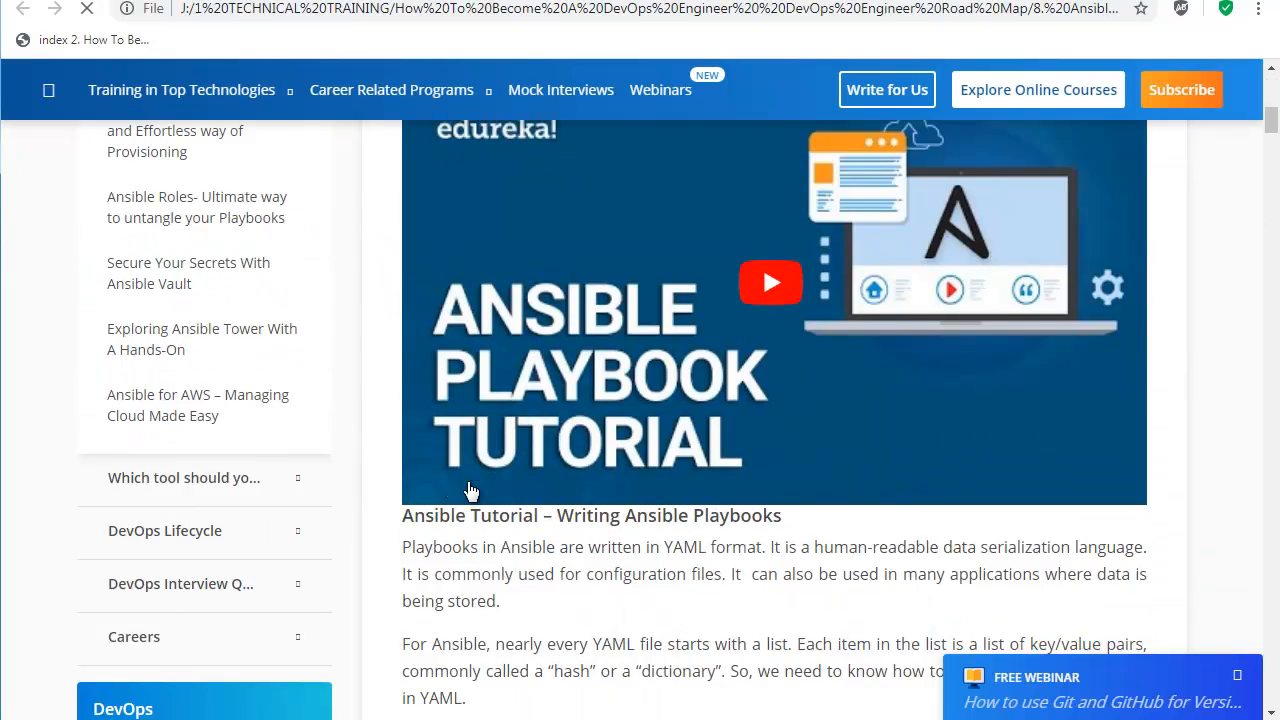
pyautogui.scroll(-15, 448, 480)
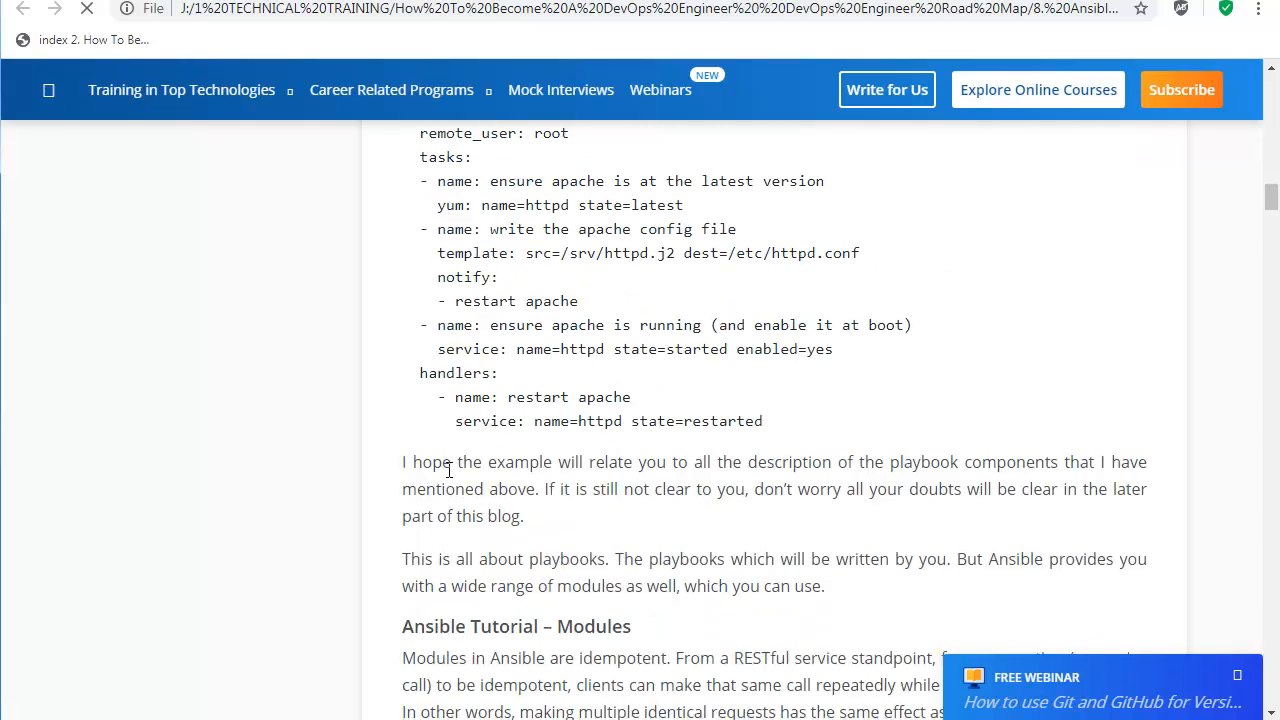
pyautogui.scroll(-15, 612, 421)
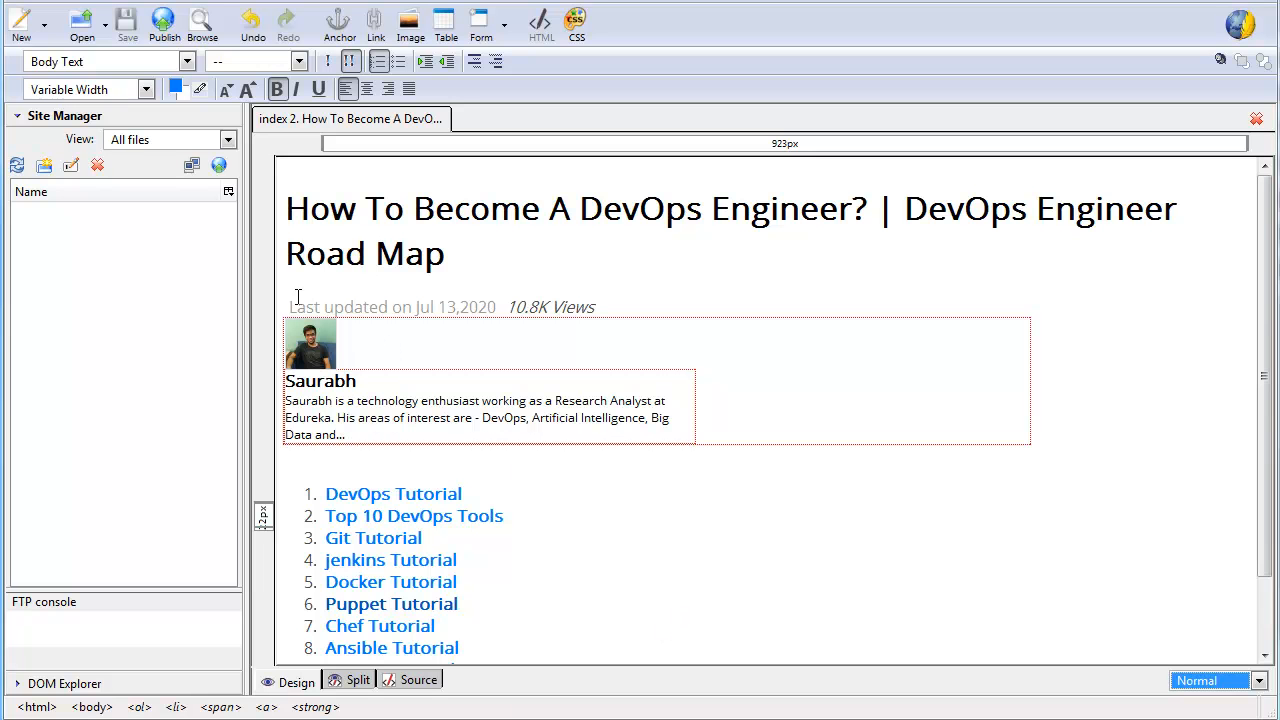
# Switch to KompoZer and open the saved "1. DevOps Tutorial" HTML file for editing.
pyautogui.click(82, 25)
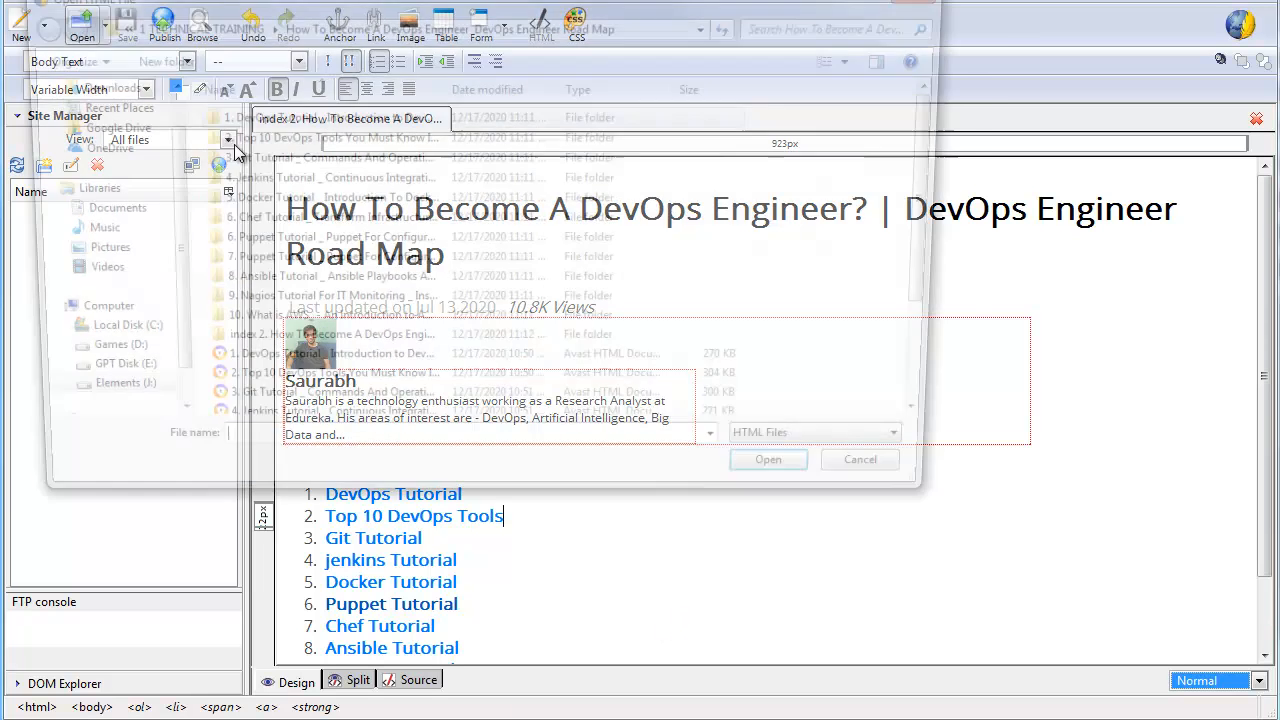
pyautogui.doubleClick(320, 368)
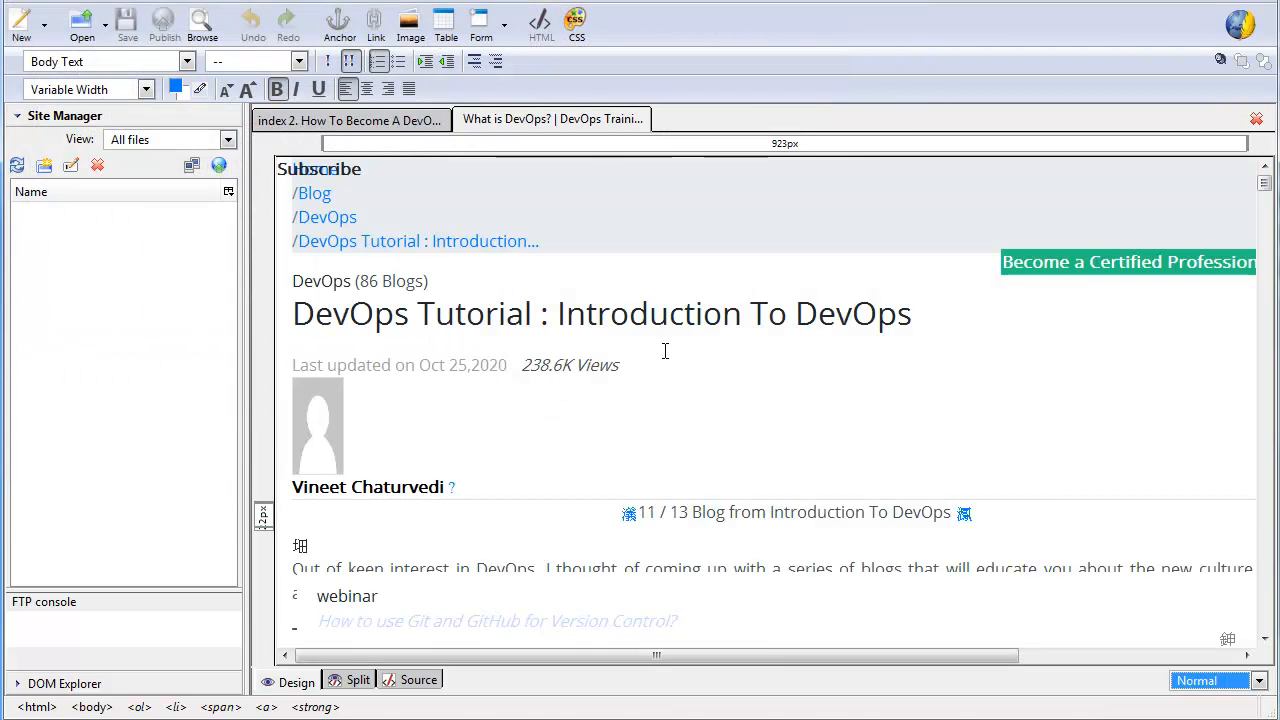
pyautogui.click(514, 545)
pyautogui.scroll(-3, 557, 527)
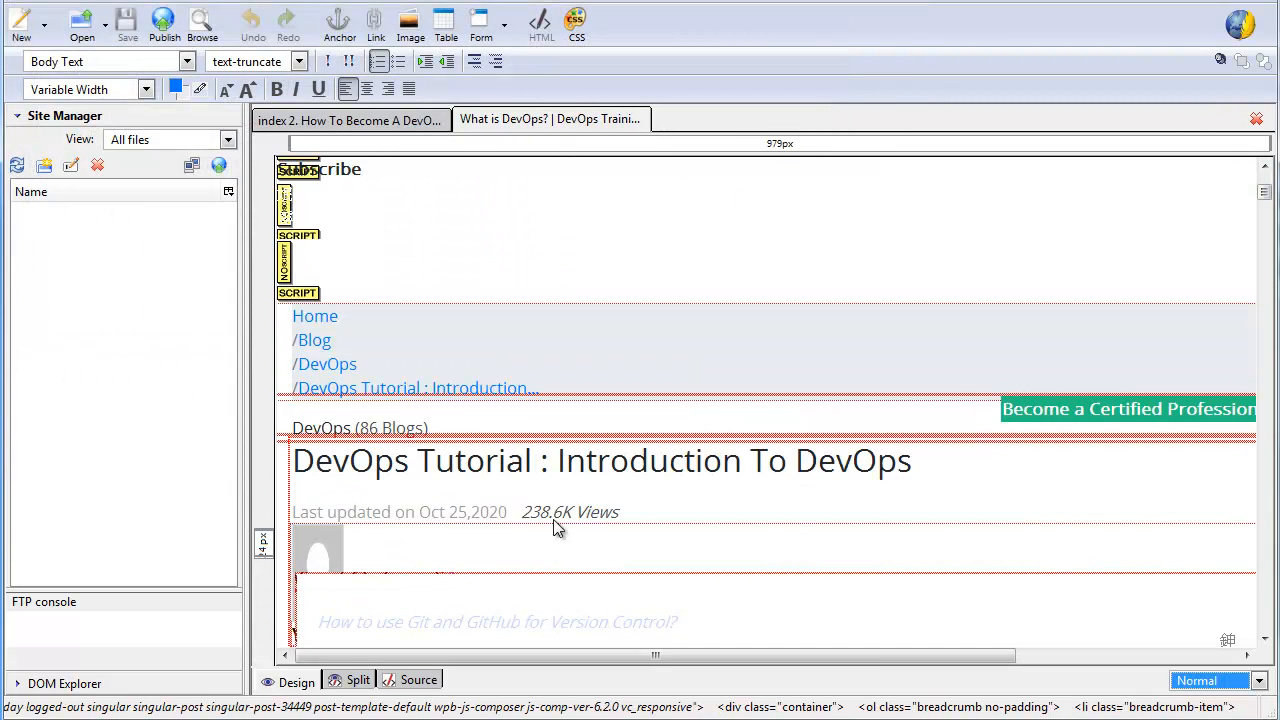
# Link the heading "DevOps Tutorial : Introduction To DevOps" to the local "index 2. How To Become A DevOps Engineer" file and save the page.
pyautogui.tripleClick(629, 404)
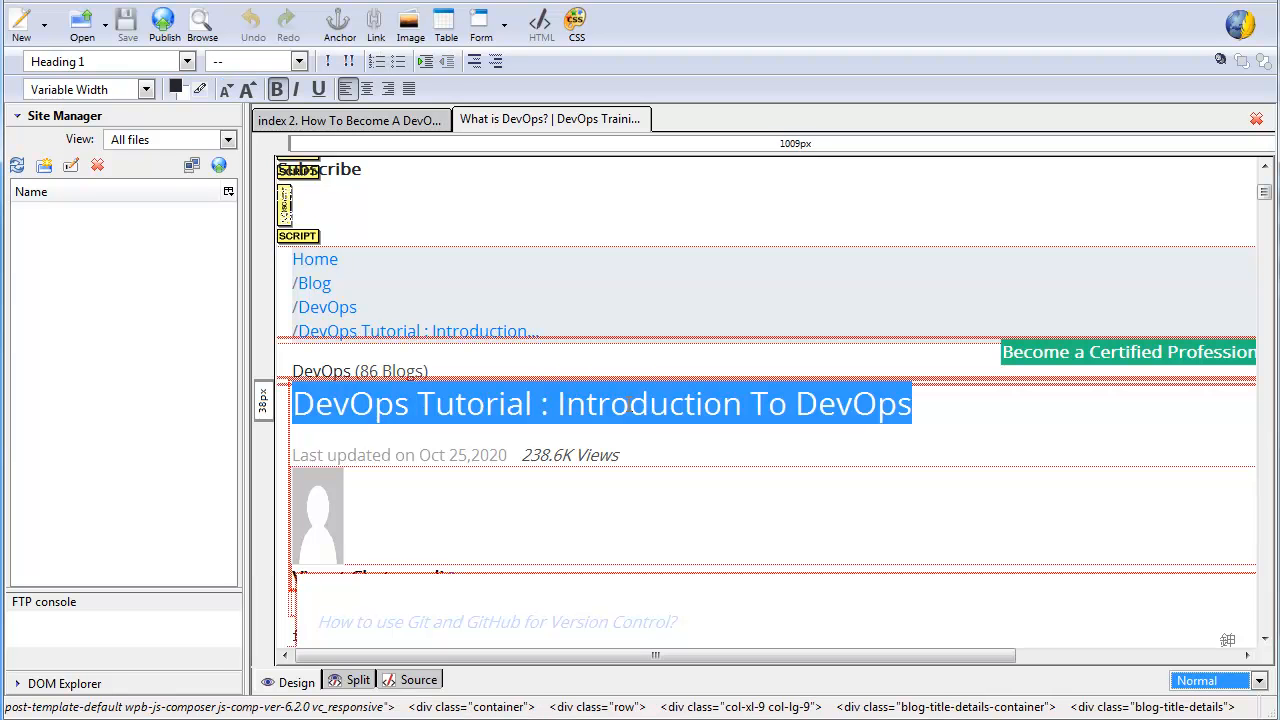
pyautogui.click(372, 30)
pyautogui.click(421, 141)
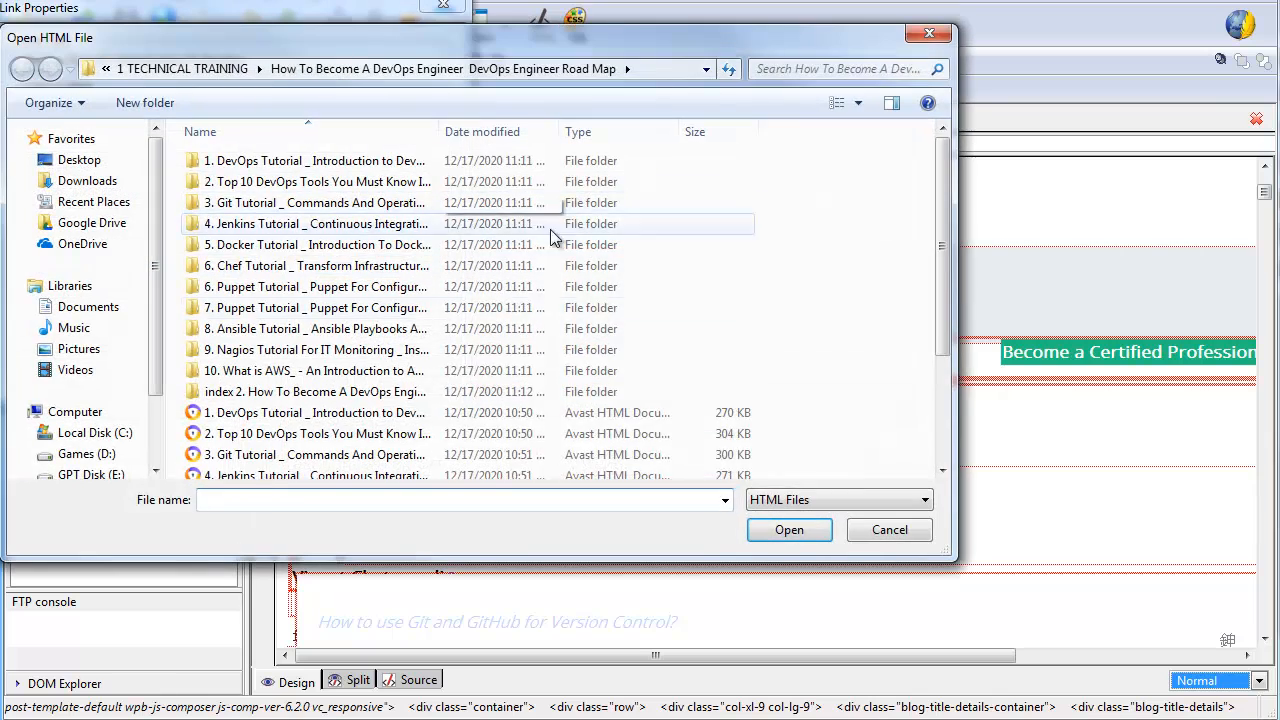
pyautogui.click(335, 412)
pyautogui.scroll(-3, 338, 420)
pyautogui.doubleClick(297, 465)
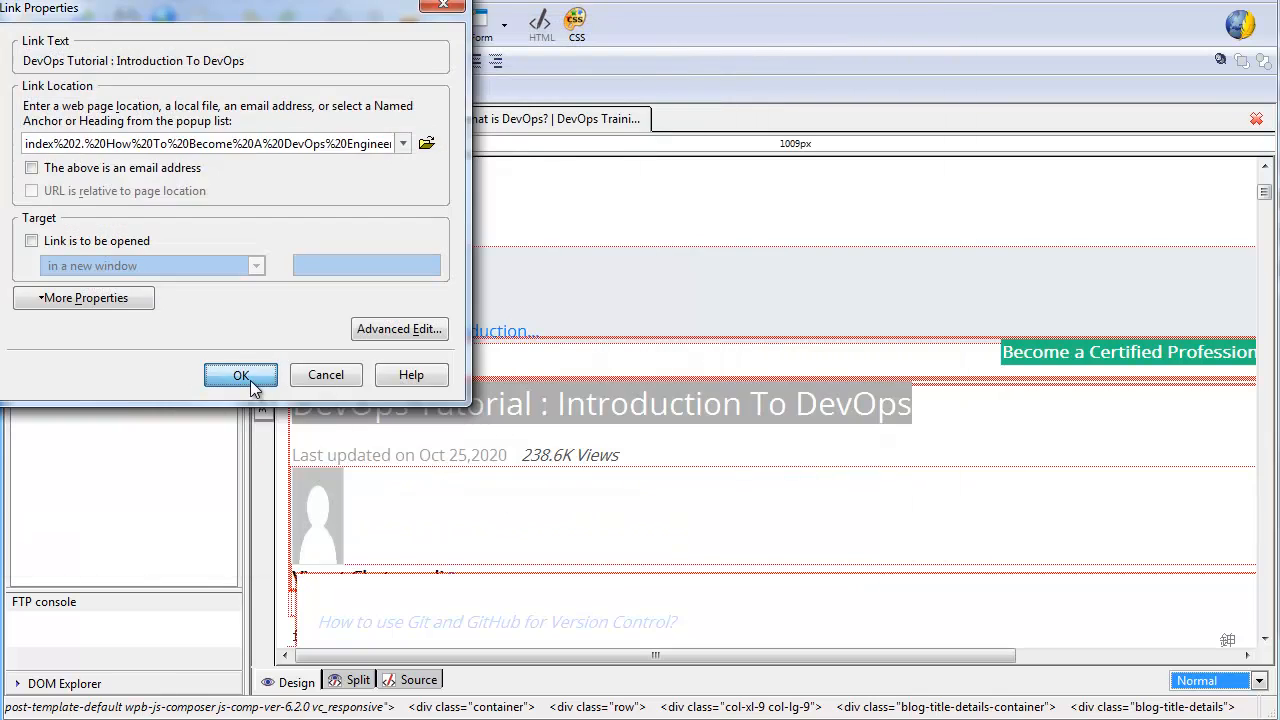
pyautogui.click(250, 380)
pyautogui.click(118, 35)
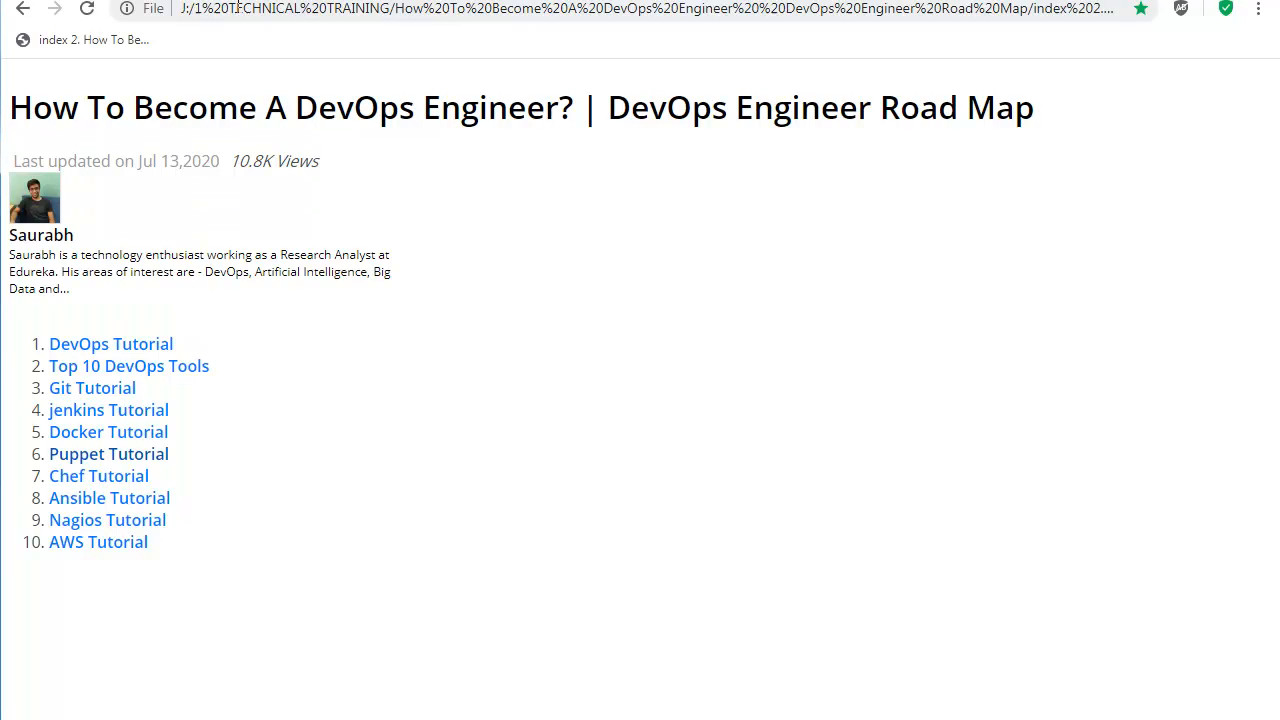
# Reload the index page in the browser, test the DevOps Tutorial link, and look through the Top 10 DevOps Tools page.
pyautogui.click(87, 8)
pyautogui.click(132, 347)
pyautogui.click(150, 340)
pyautogui.click(186, 370)
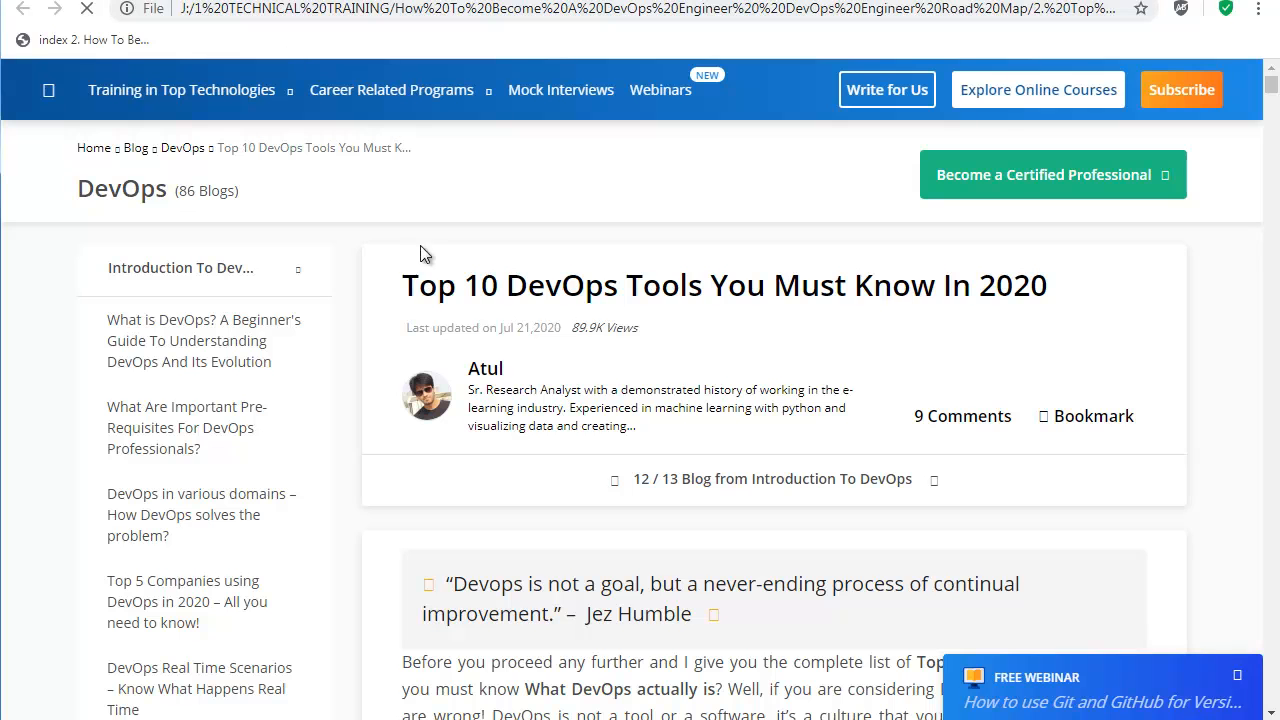
pyautogui.scroll(-1, 582, 505)
pyautogui.scroll(-8, 452, 446)
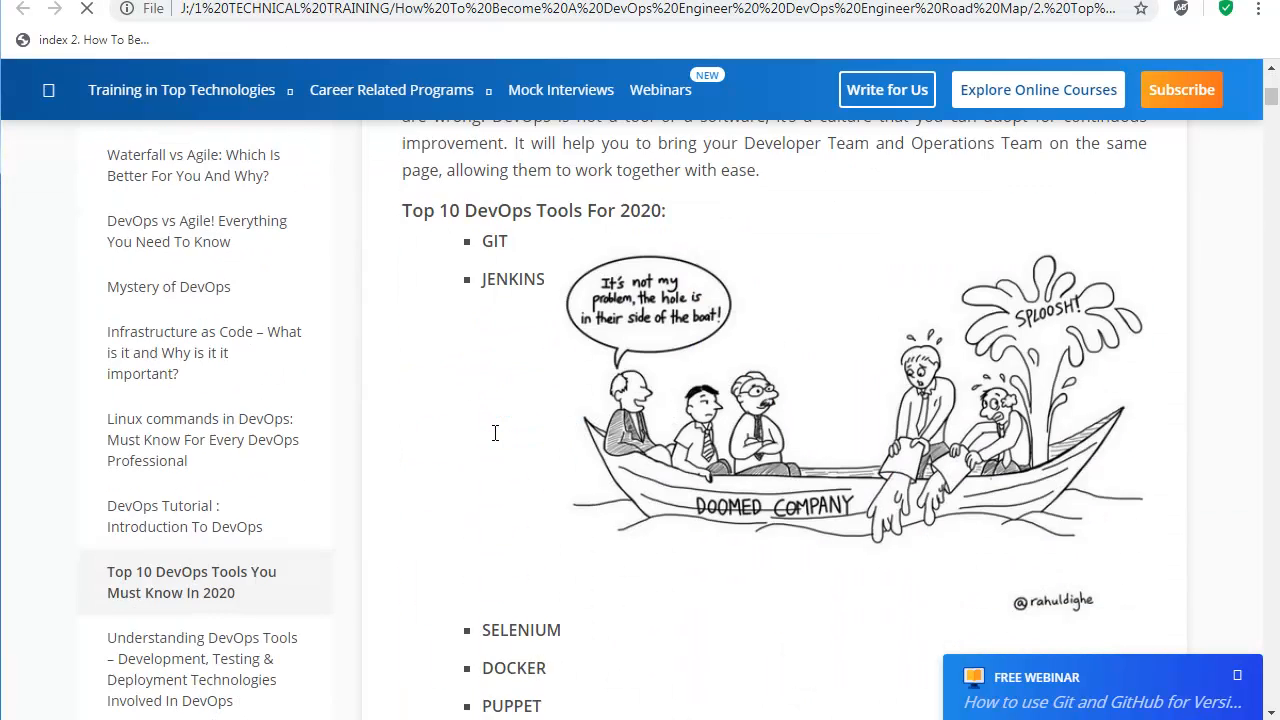